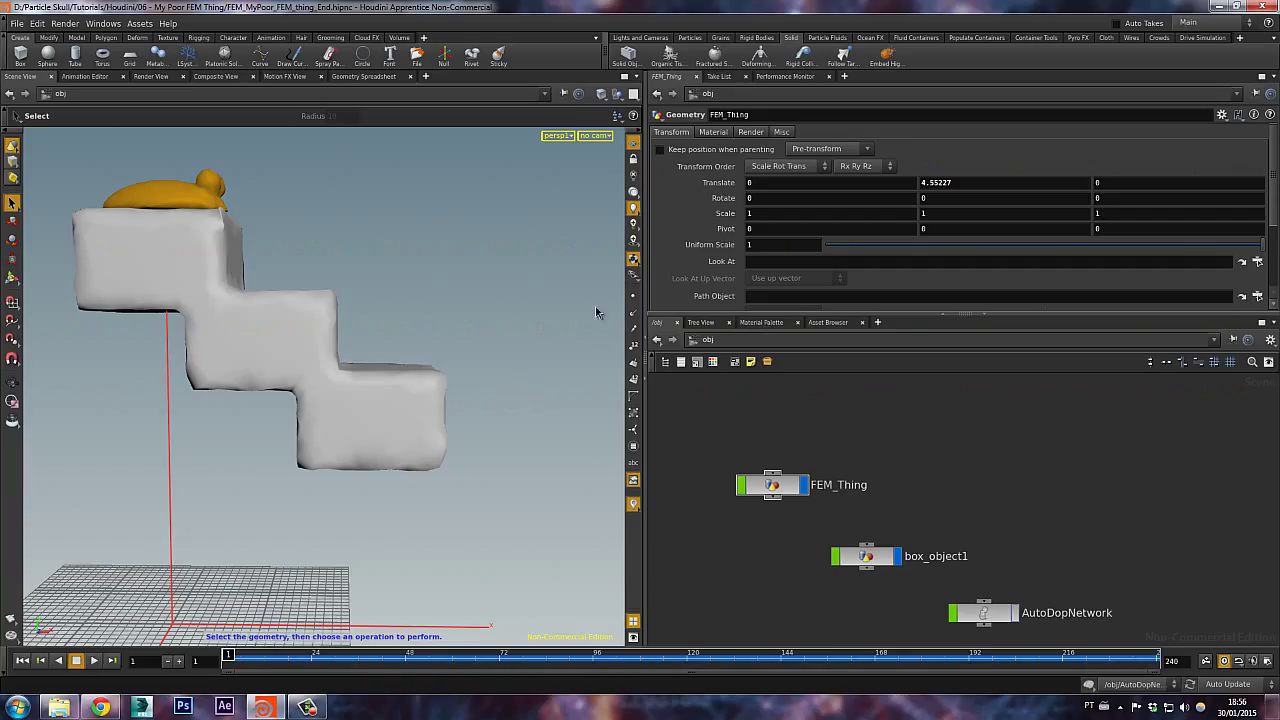
Play the finished simulation and temporarily display box_object1 to examine the staircase above FEM_Thing.
{"action": "key", "text": "Up"}
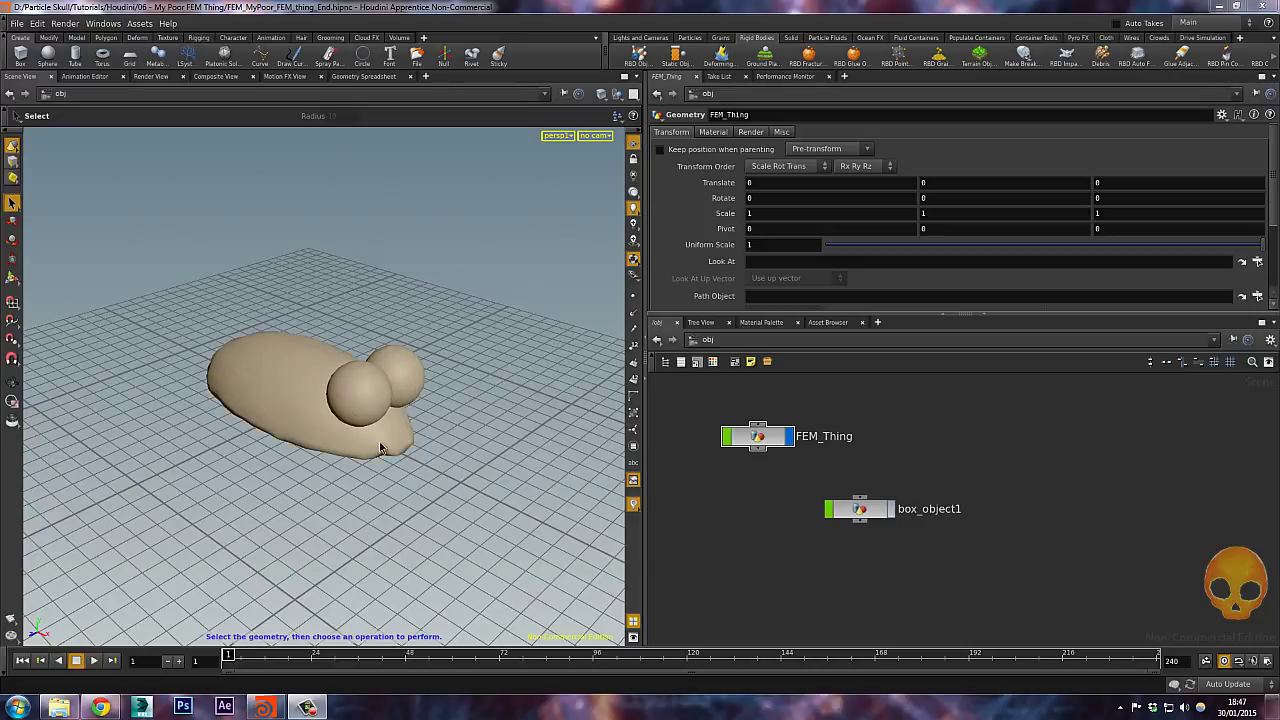
{"action": "left_click", "coordinate": [760, 438]}
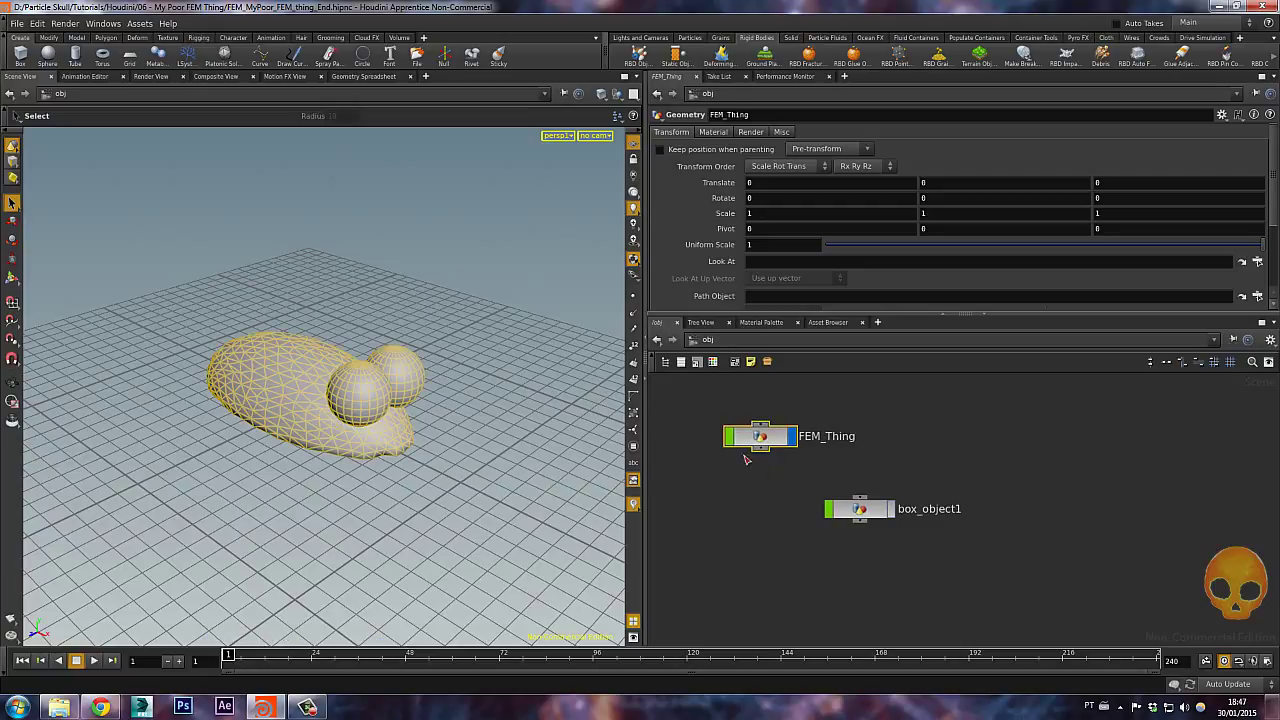
{"action": "left_click", "coordinate": [869, 514]}
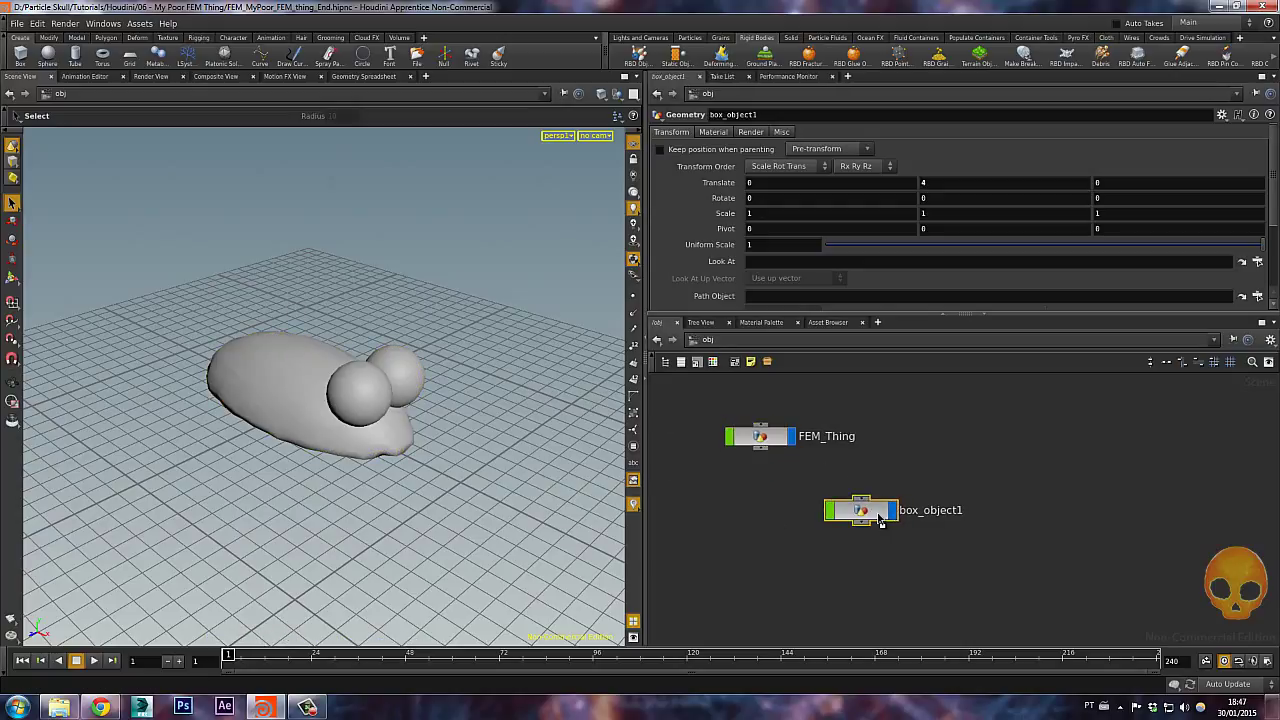
{"action": "right_click", "coordinate": [386, 303]}
{"action": "right_click_drag", "start_coordinate": [437, 318], "coordinate": [296, 222], "text": "alt"}
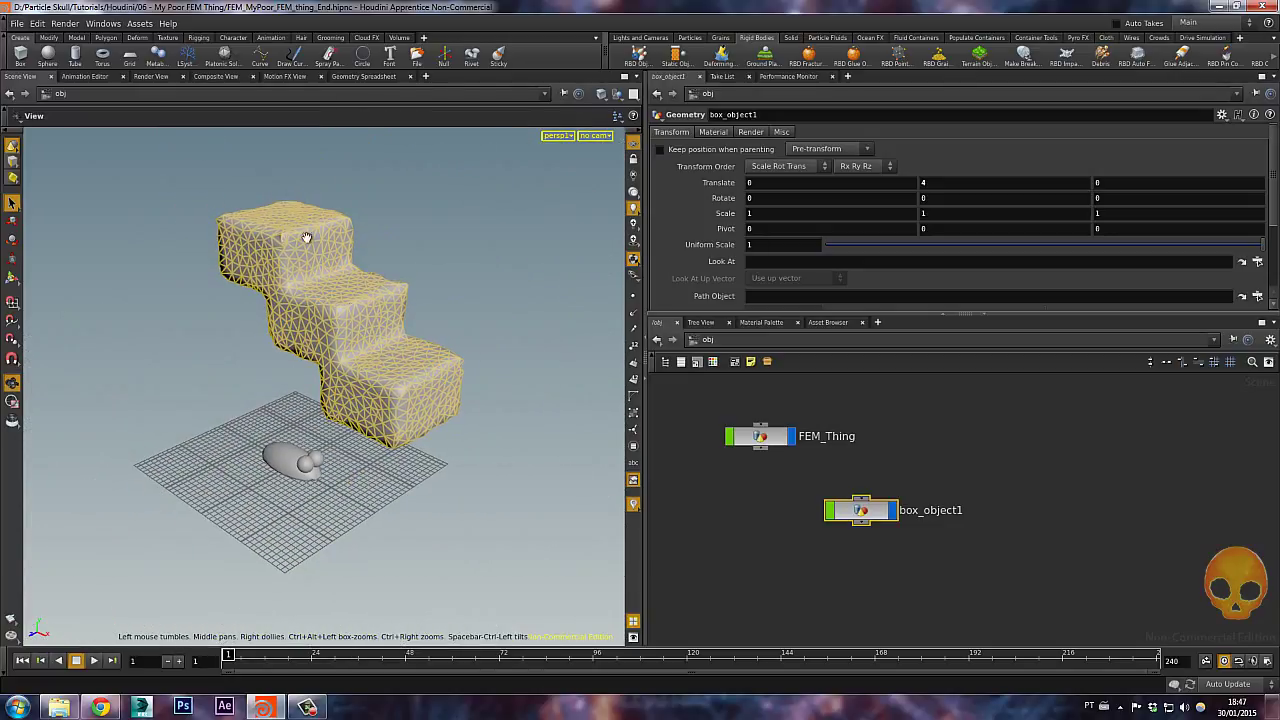
{"action": "right_click_drag", "start_coordinate": [298, 474], "coordinate": [342, 287]}
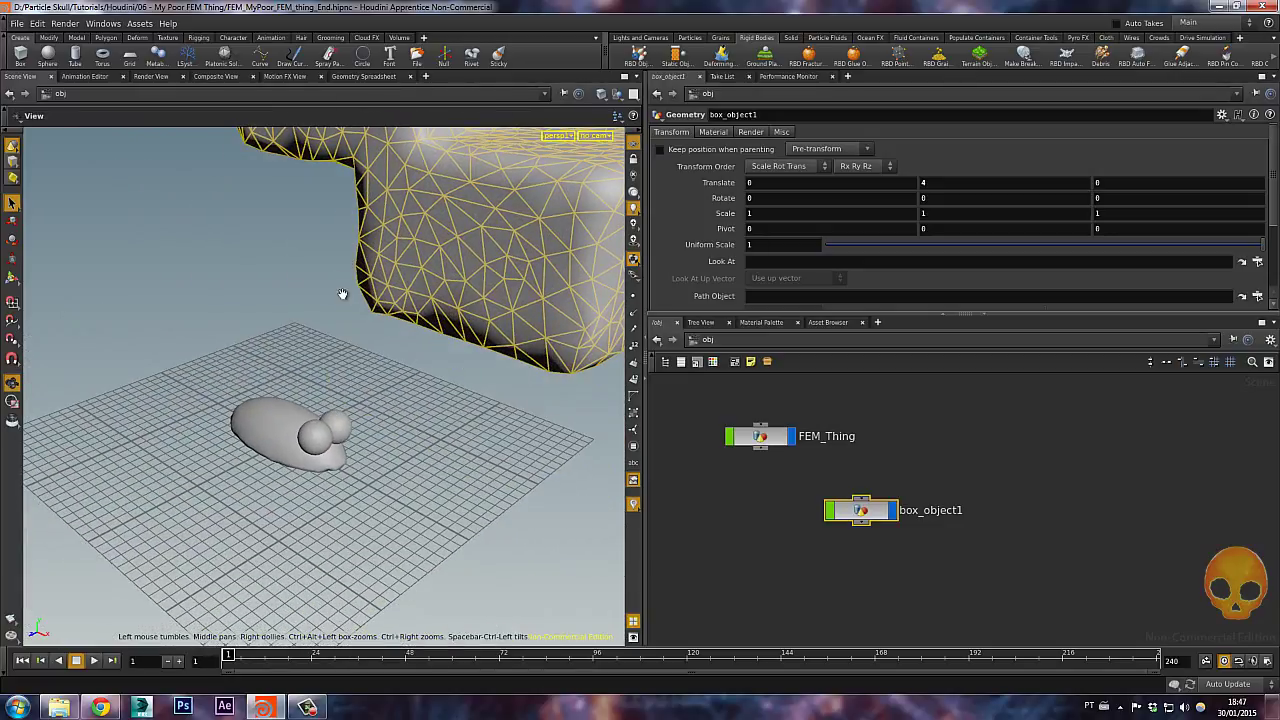
{"action": "right_click_drag", "start_coordinate": [324, 354], "coordinate": [443, 351]}
{"action": "key", "text": "s"}
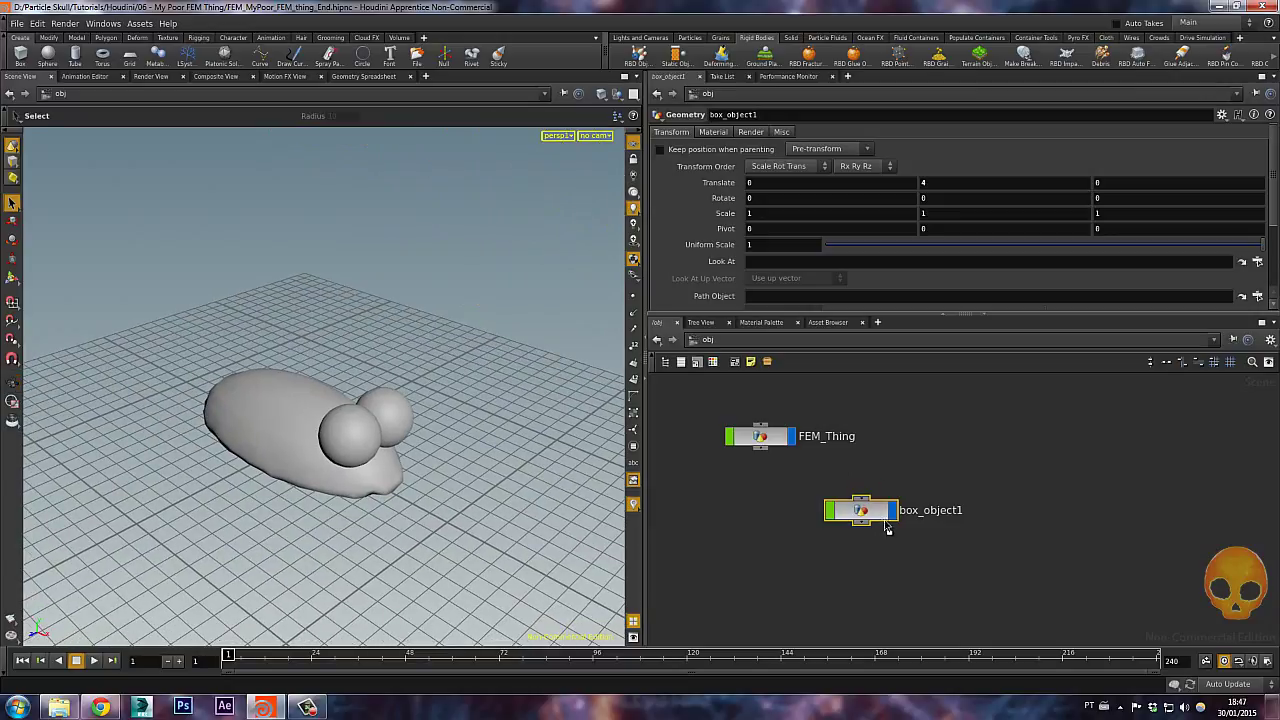
{"action": "left_click", "coordinate": [802, 527]}
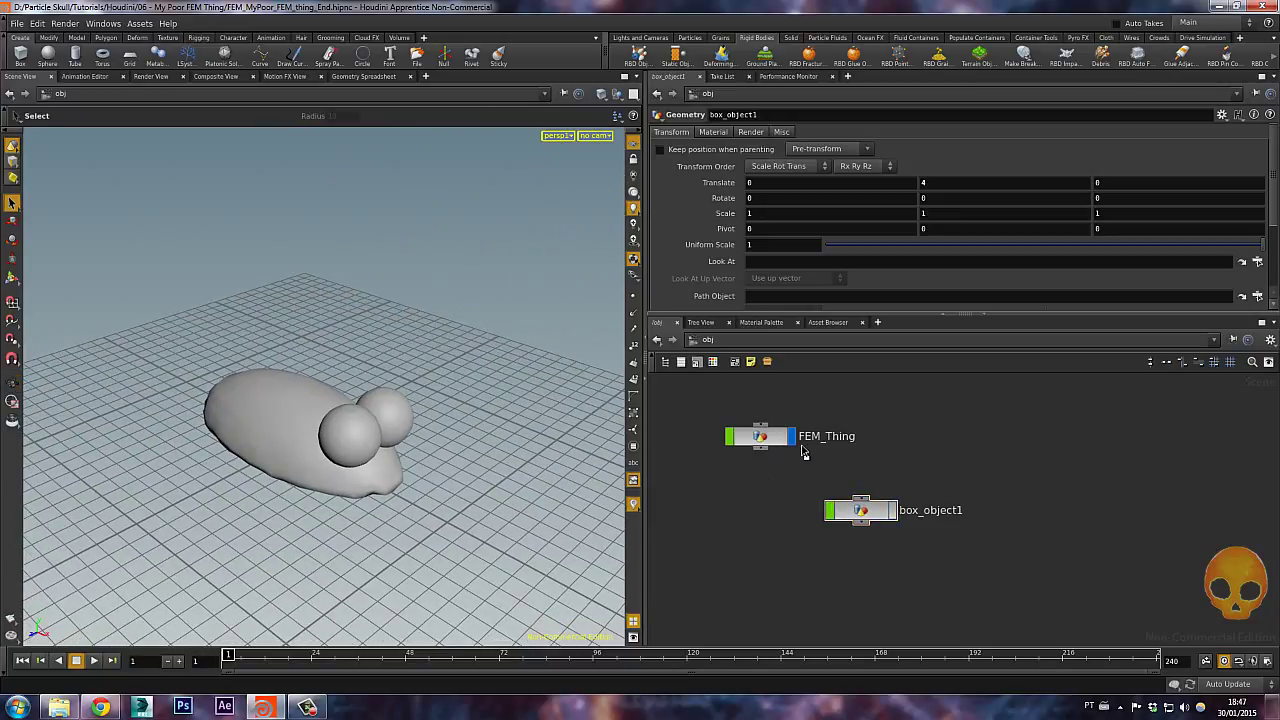
Open the FEM_Thing network and examine the twist and sphere nodes feeding merge1 along with the creature's geometry.
{"action": "double_click", "coordinate": [763, 440]}
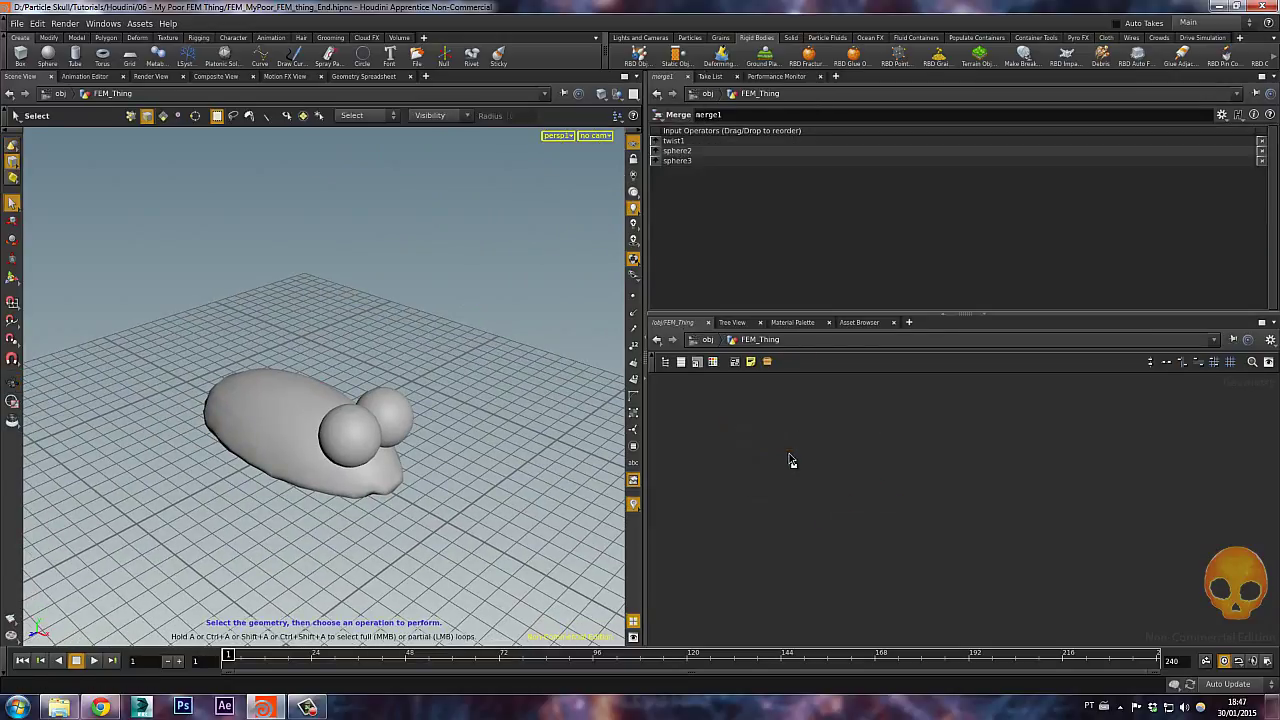
{"action": "left_click", "coordinate": [709, 341]}
{"action": "double_click", "coordinate": [761, 441]}
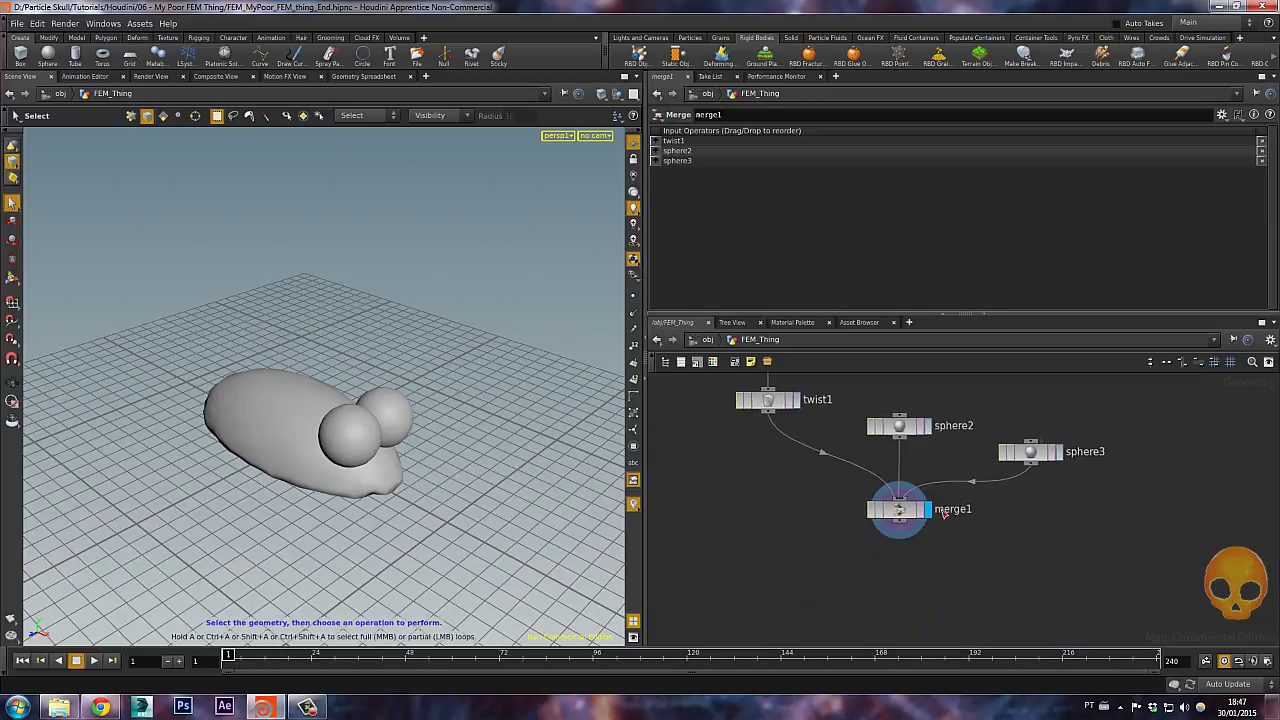
{"action": "middle_click_drag", "start_coordinate": [1029, 482], "coordinate": [1021, 516]}
{"action": "middle_click_drag", "start_coordinate": [1020, 443], "coordinate": [1008, 563]}
{"action": "middle_click_drag", "start_coordinate": [958, 483], "coordinate": [985, 443]}
{"action": "middle_click_drag", "start_coordinate": [1040, 602], "coordinate": [996, 534]}
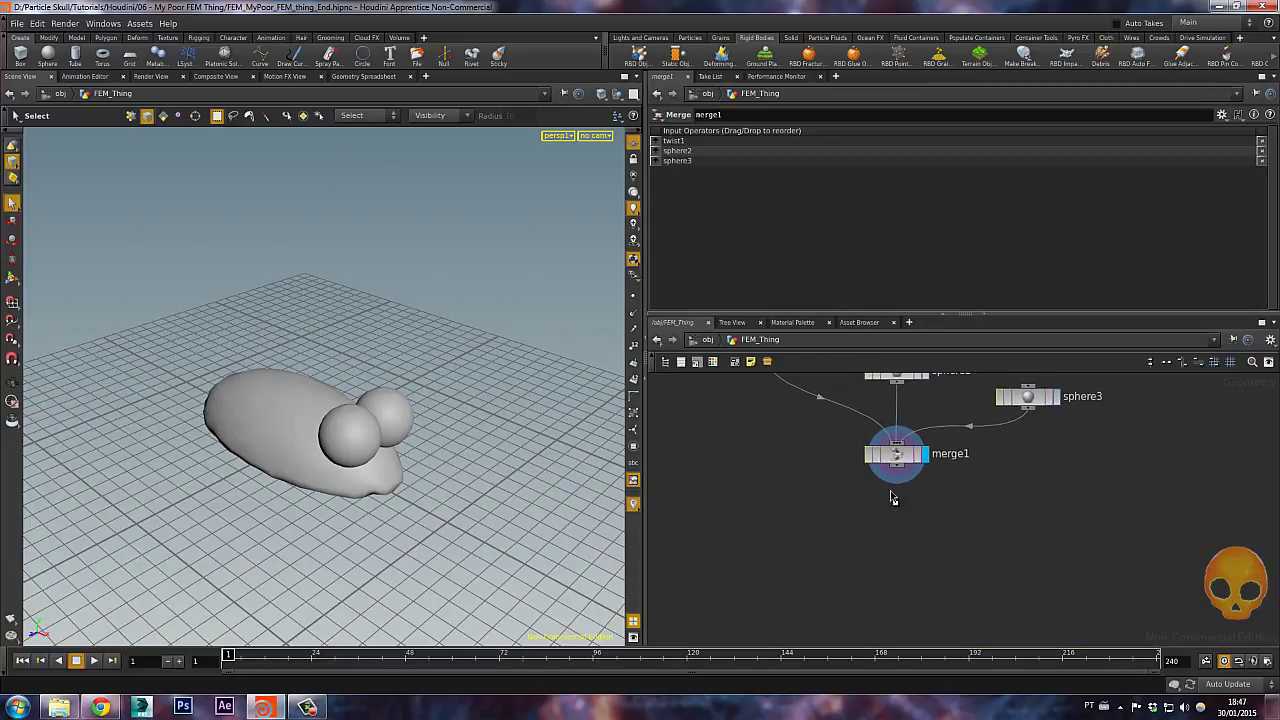
{"action": "mouse_move", "coordinate": [308, 384]}
{"action": "left_mouse_down"}
{"action": "mouse_move", "coordinate": [307, 357]}
{"action": "mouse_move", "coordinate": [370, 360]}
{"action": "left_mouse_up"}
{"action": "mouse_move", "coordinate": [310, 378]}
{"action": "middle_mouse_down", "text": "alt"}
{"action": "mouse_move", "coordinate": [363, 337]}
{"action": "mouse_move", "coordinate": [347, 342]}
{"action": "middle_mouse_up", "text": "alt"}
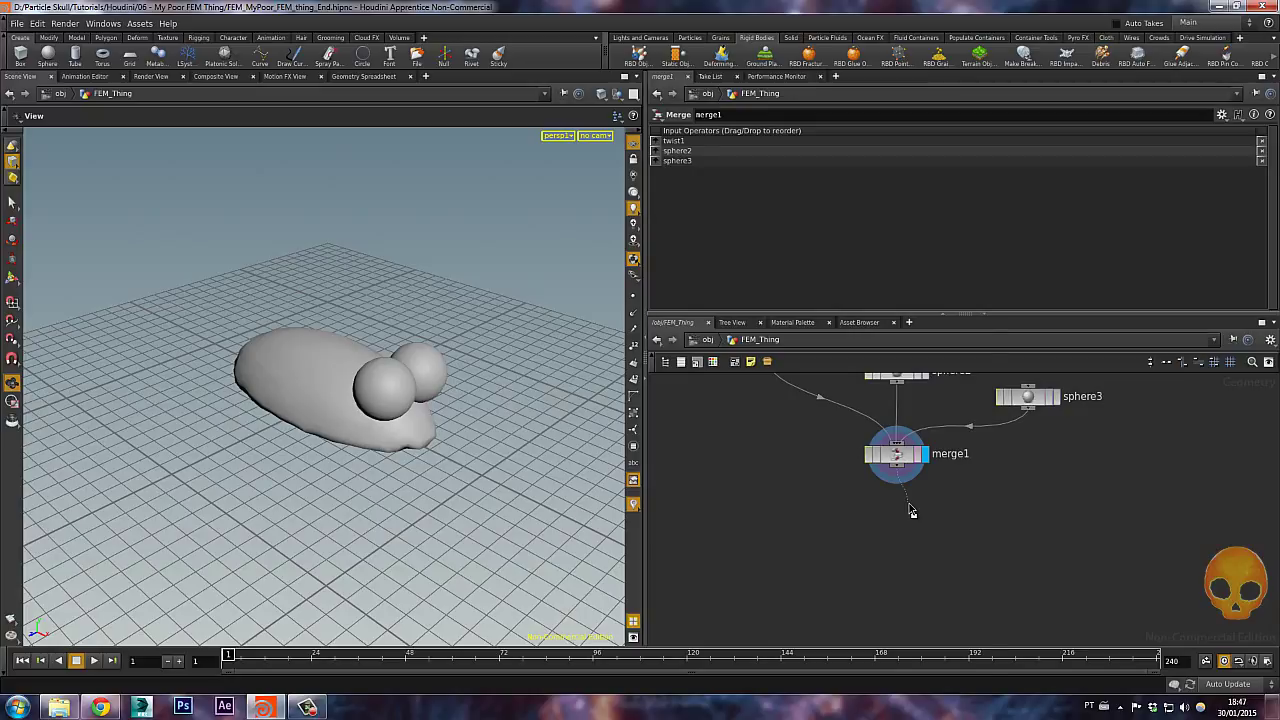
Add a Ripple node connected below merge1 and make it the displayed node.
{"action": "key", "text": "Tab"}
{"action": "type", "text": "rem"}
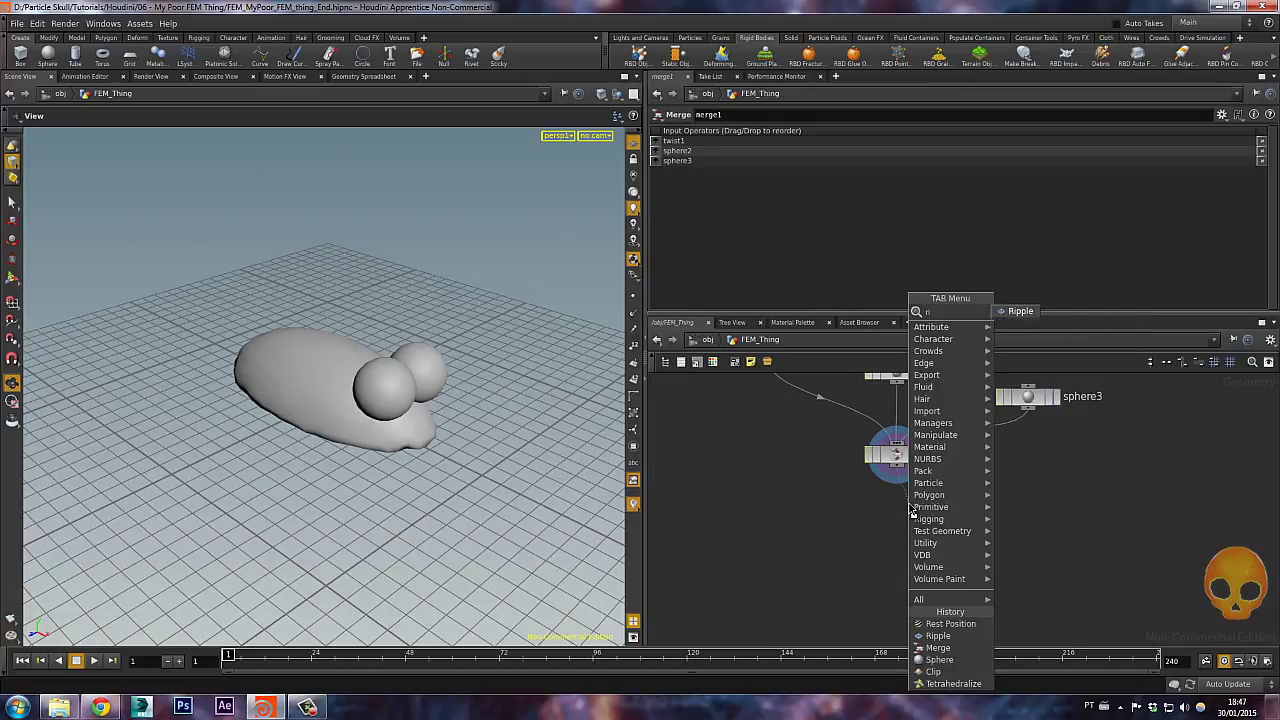
{"action": "key", "text": "Return"}
{"action": "left_click", "coordinate": [910, 506]}
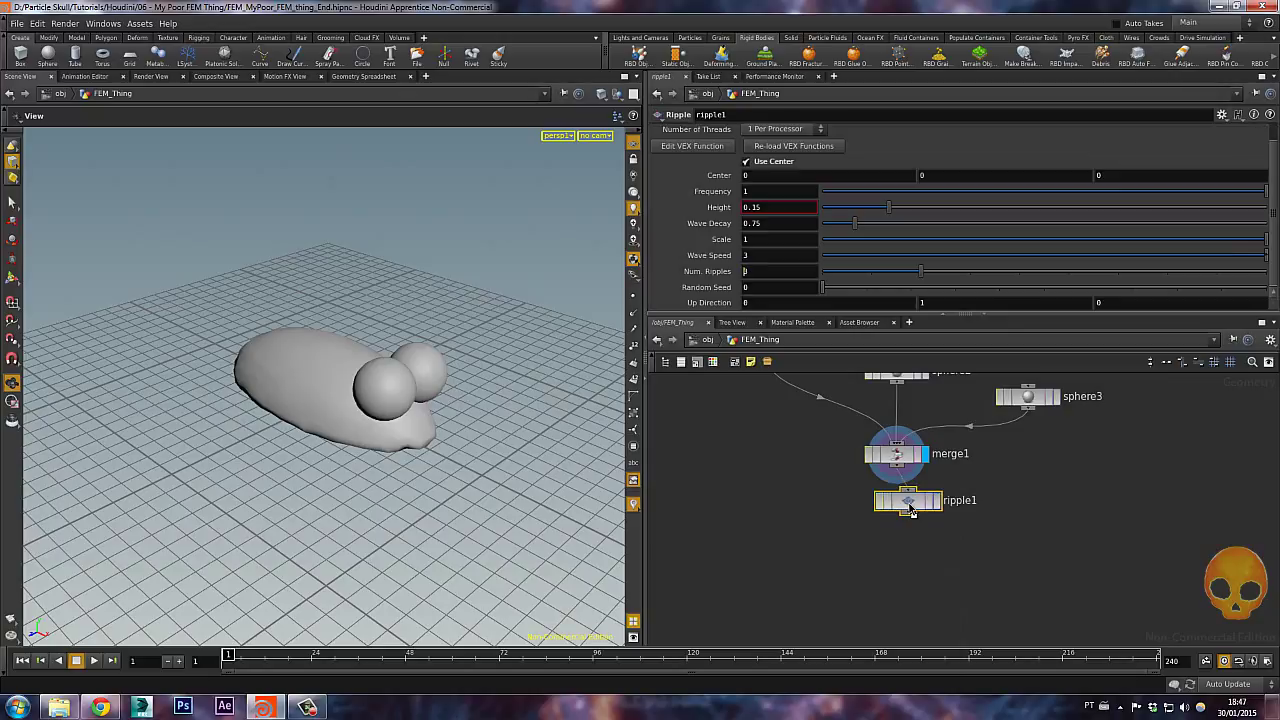
{"action": "left_click_drag", "start_coordinate": [893, 508], "coordinate": [882, 527]}
{"action": "left_click", "coordinate": [929, 522]}
Play back the creature's ripple deformation from a side view, restarting it from the first frame.
{"action": "left_click_drag", "start_coordinate": [398, 326], "coordinate": [358, 393]}
{"action": "key", "text": "Up"}
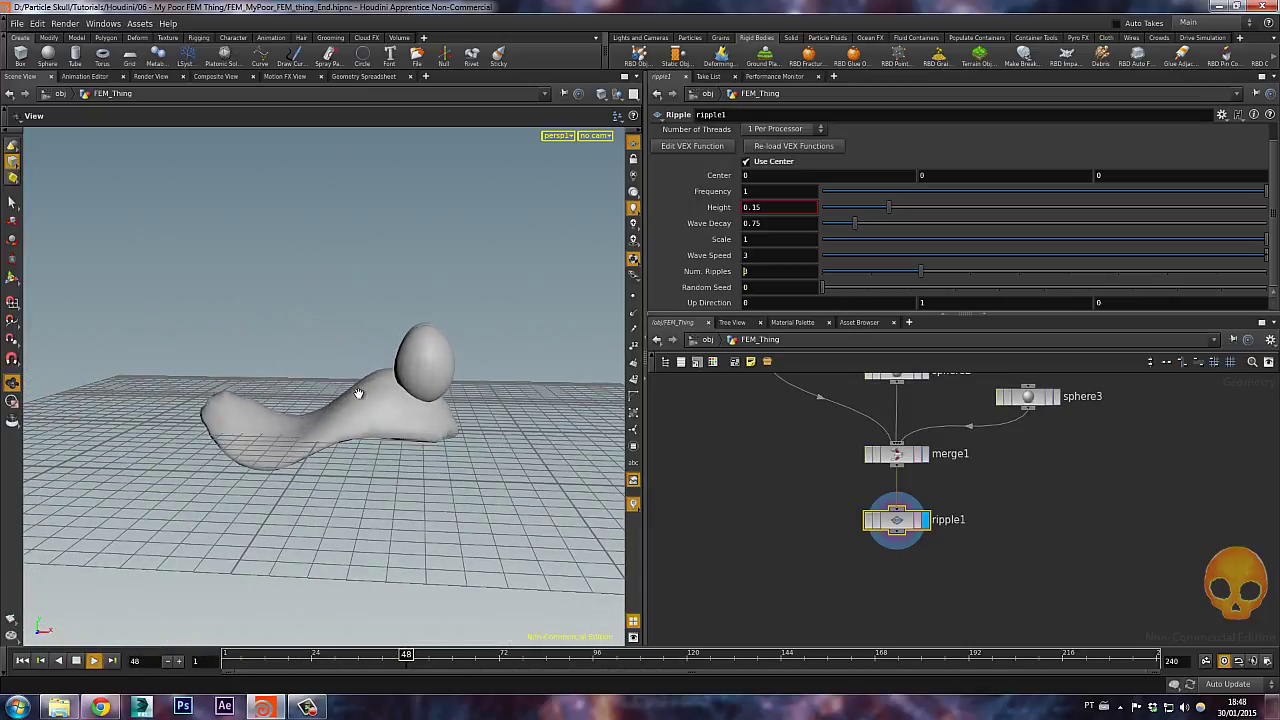
{"action": "key", "text": "ctrl+Up"}
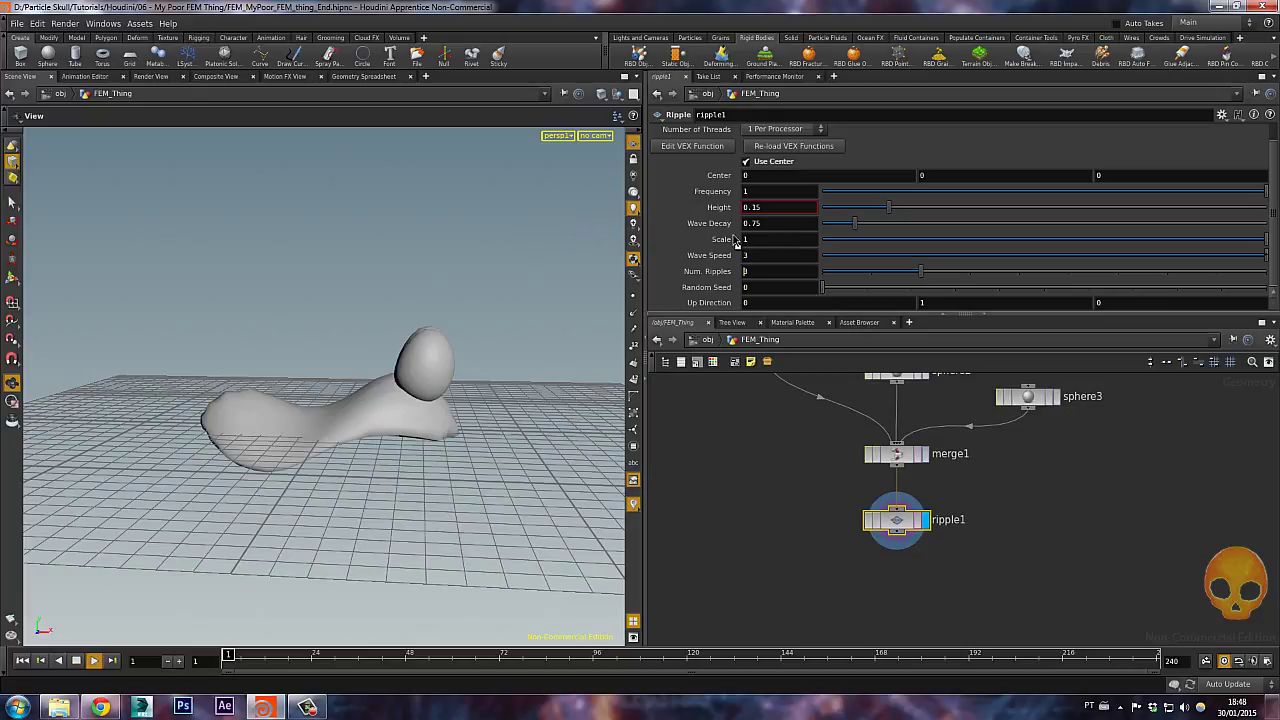
{"action": "key", "text": "Up"}
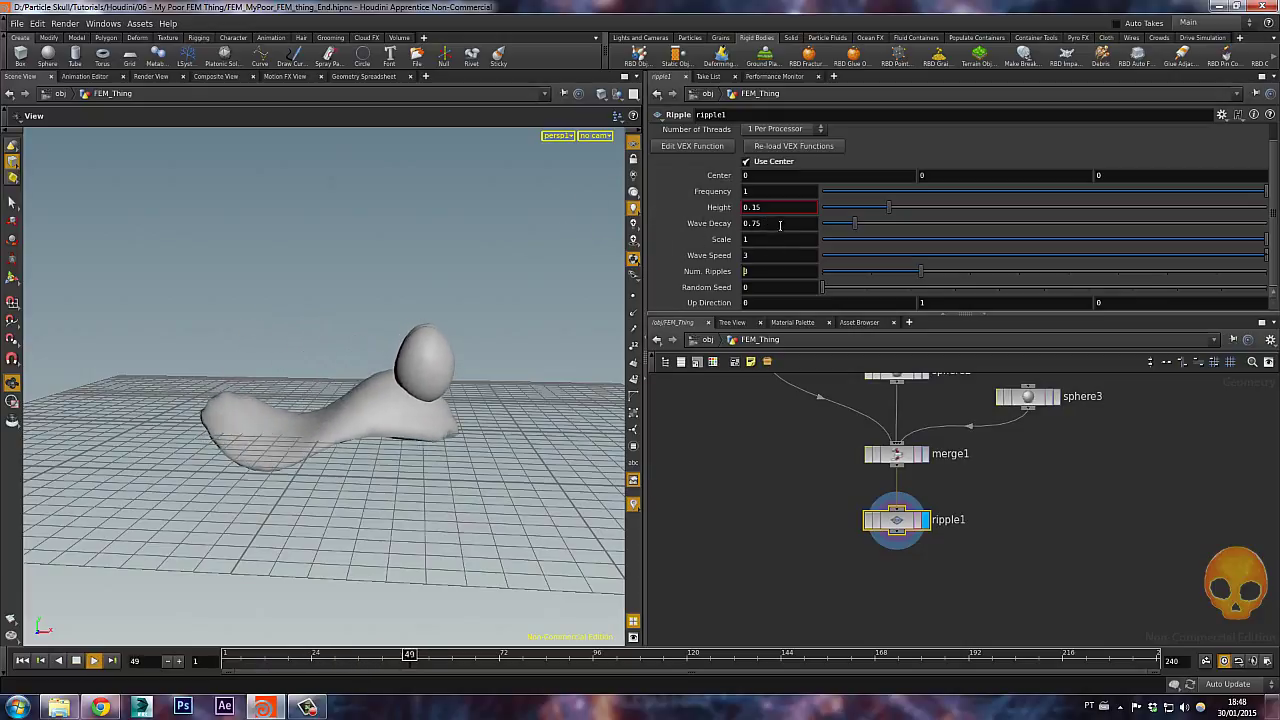
Set the ripple's Wave Decay to 1.5, Wave Speed to 5 and Num. Ripples to 5, and return the timeline to frame 1.
{"action": "left_click_drag", "start_coordinate": [780, 223], "coordinate": [660, 231]}
{"action": "type", "text": "1.5"}
{"action": "key", "text": "Return"}
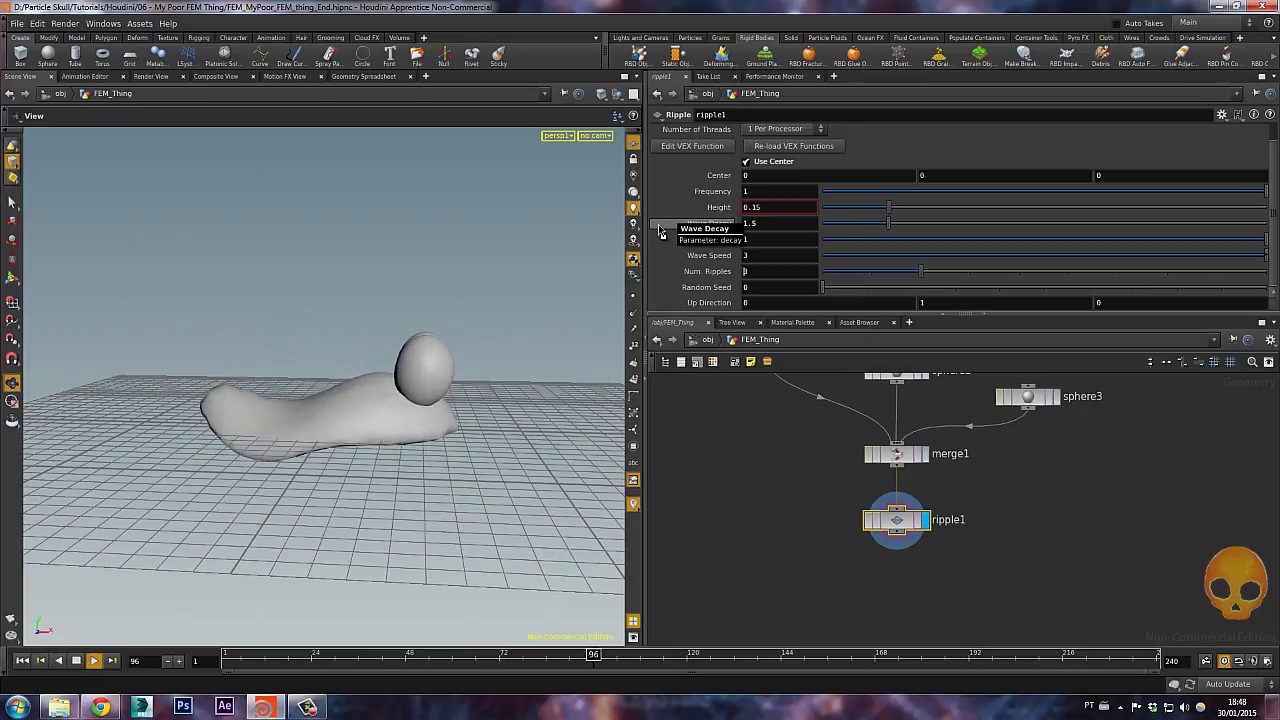
{"action": "left_click_drag", "start_coordinate": [765, 256], "coordinate": [645, 257]}
{"action": "type", "text": "5"}
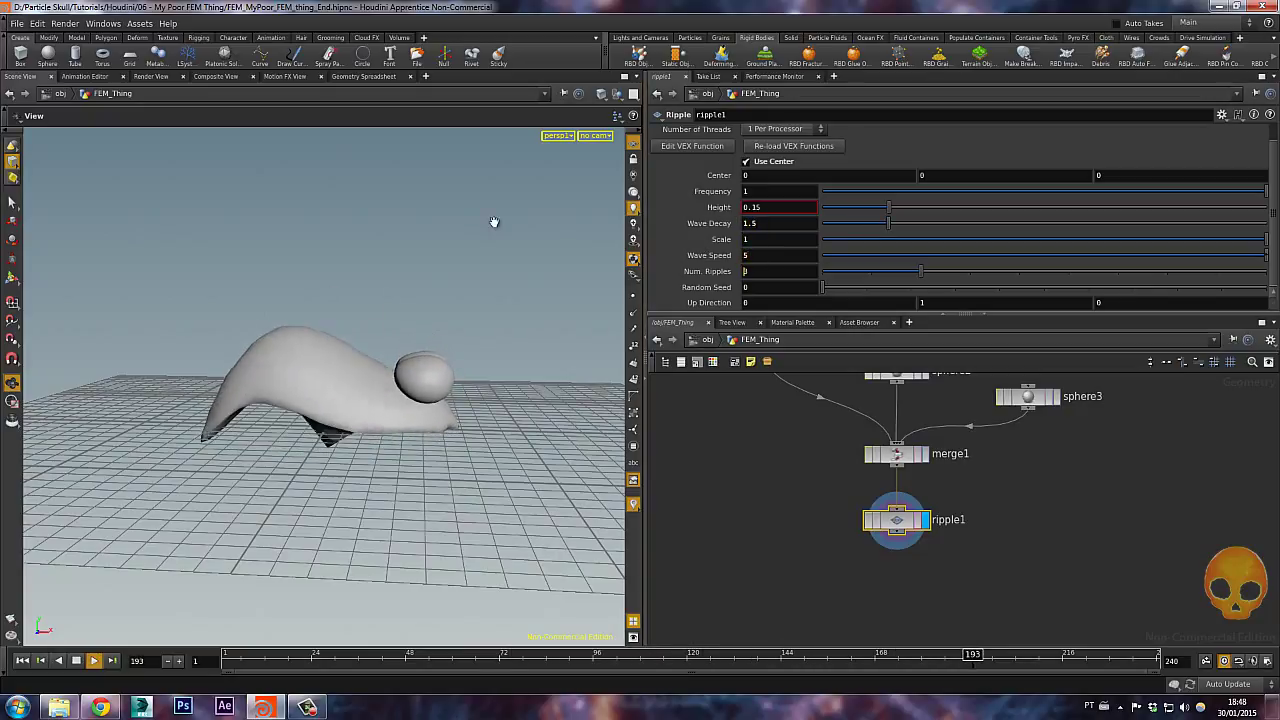
{"action": "left_click_drag", "start_coordinate": [762, 283], "coordinate": [671, 274]}
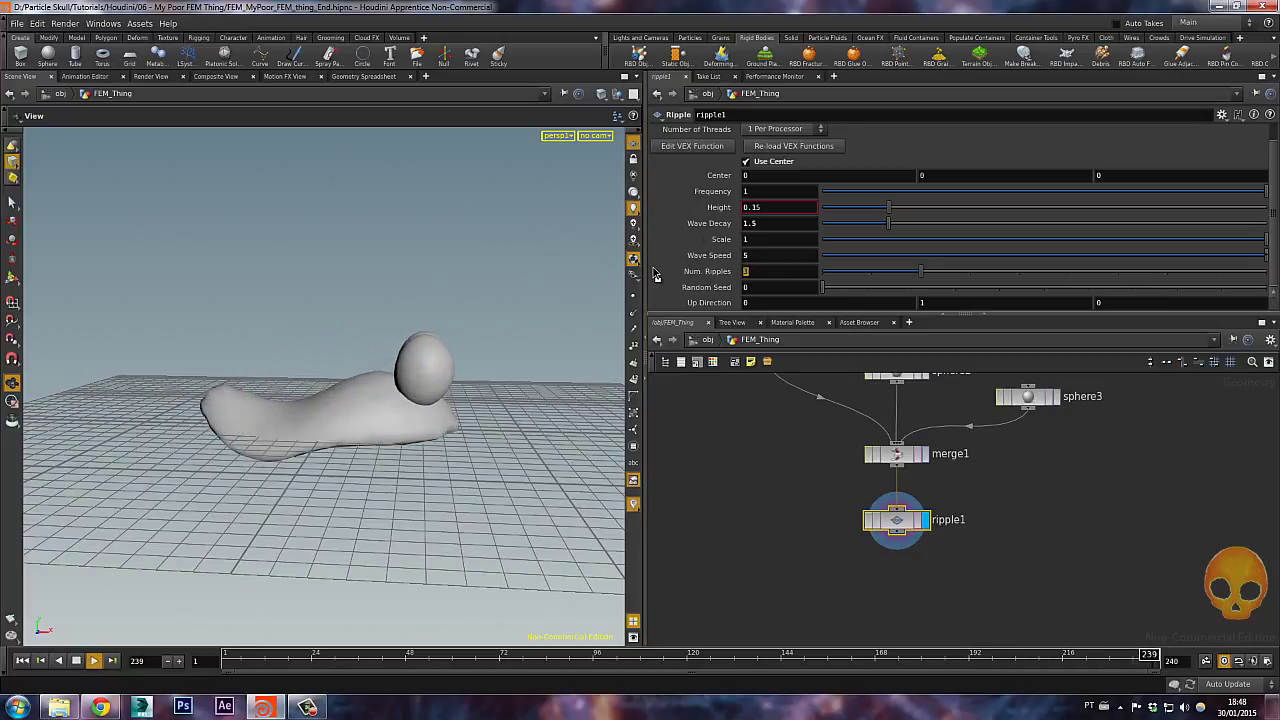
{"action": "type", "text": "5"}
{"action": "key", "text": "Return"}
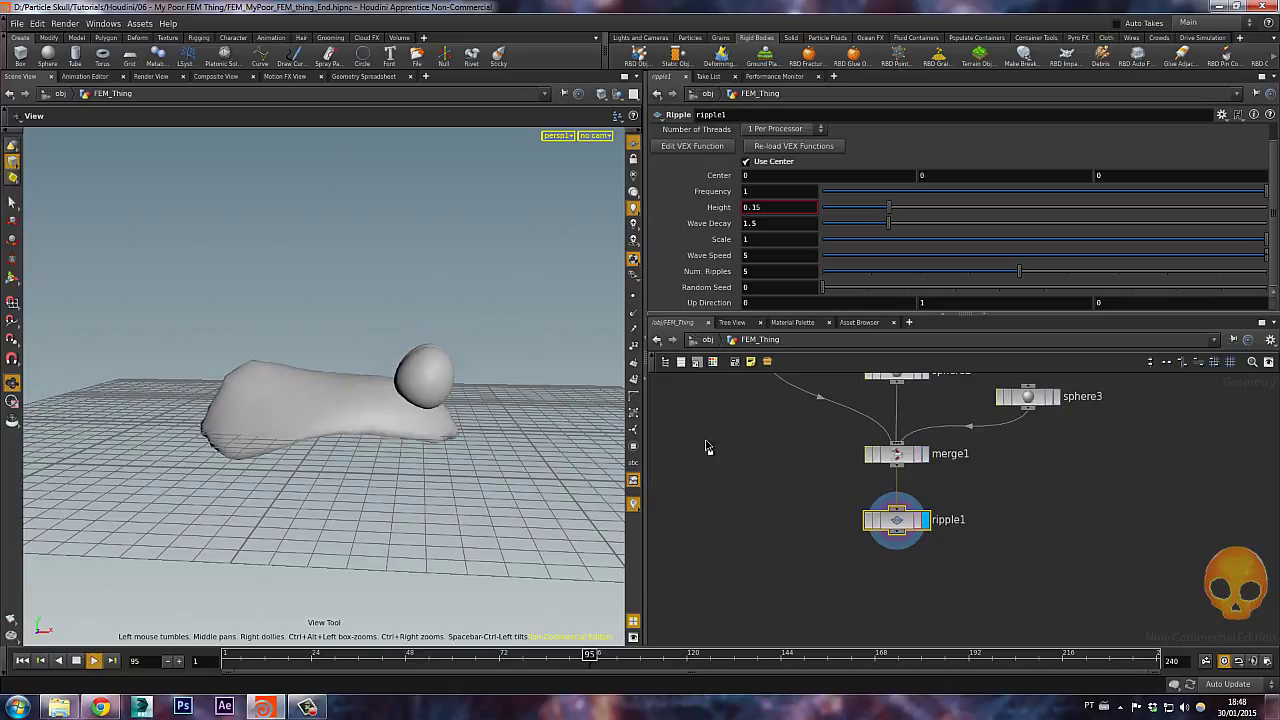
{"action": "left_click", "coordinate": [22, 660]}
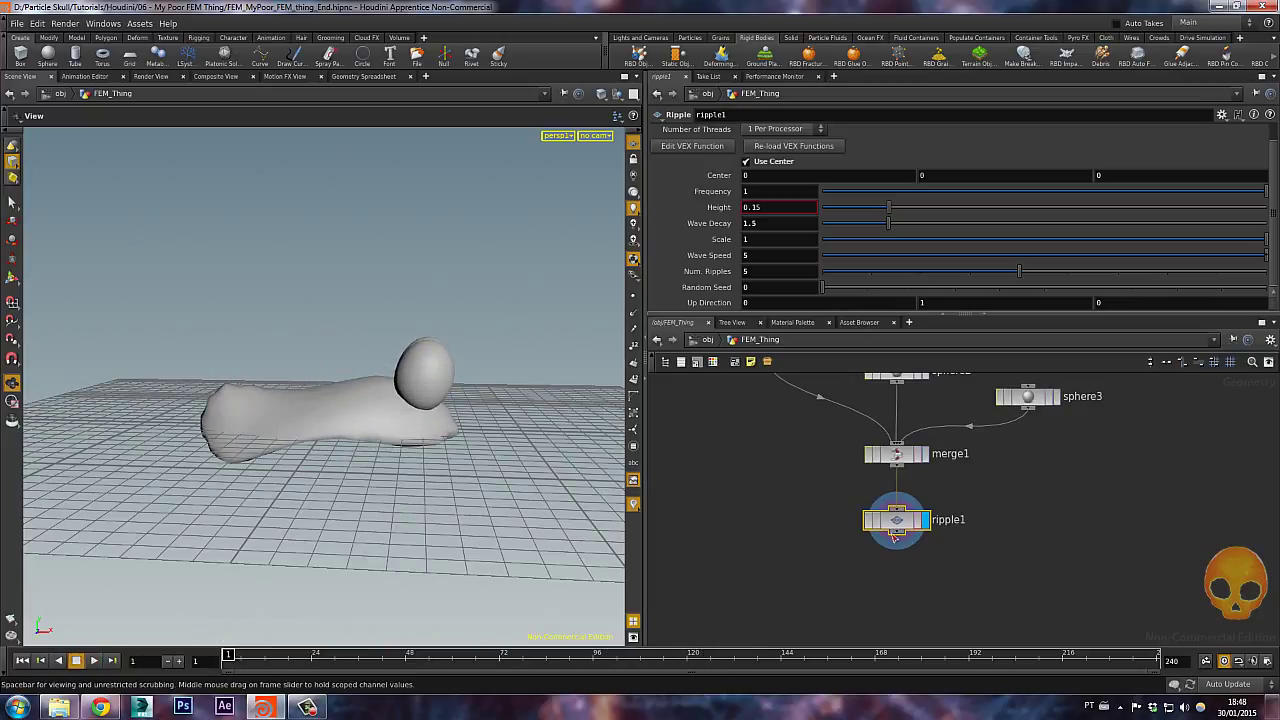
Reposition the ripple1 node and connect a Rest Position node below it.
{"action": "left_click_drag", "start_coordinate": [874, 526], "coordinate": [814, 545]}
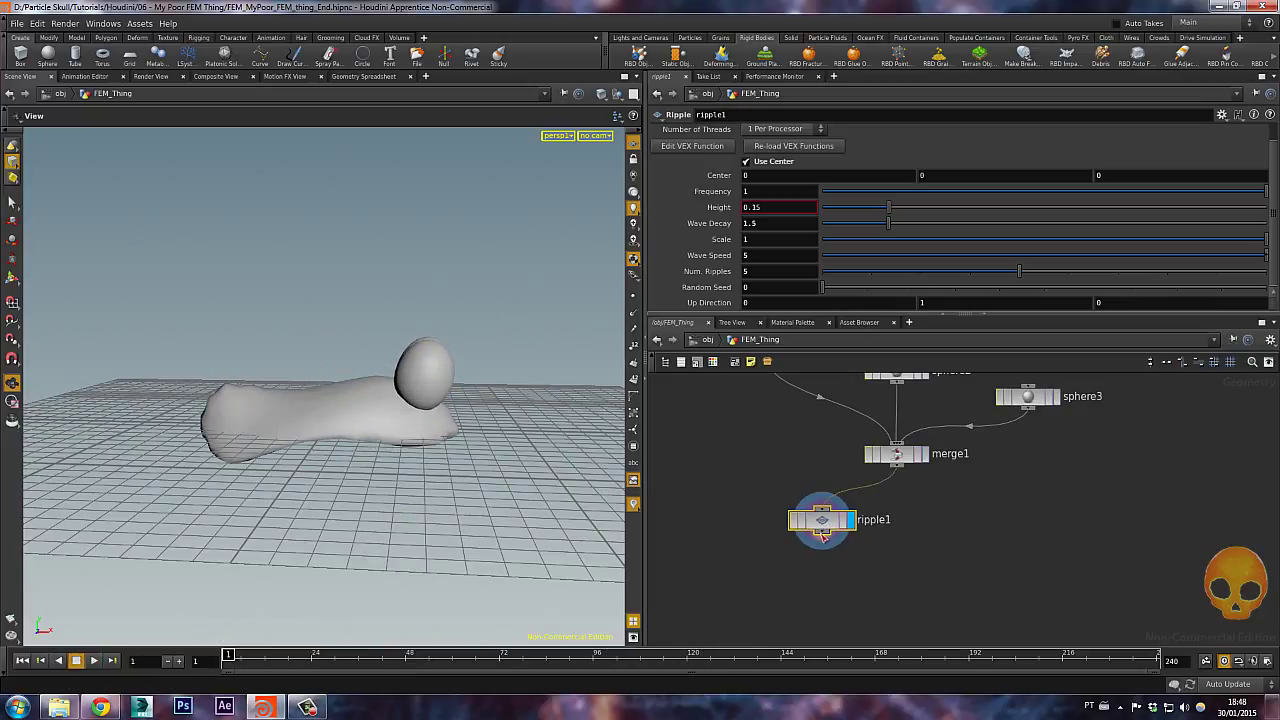
{"action": "key", "text": "Tab"}
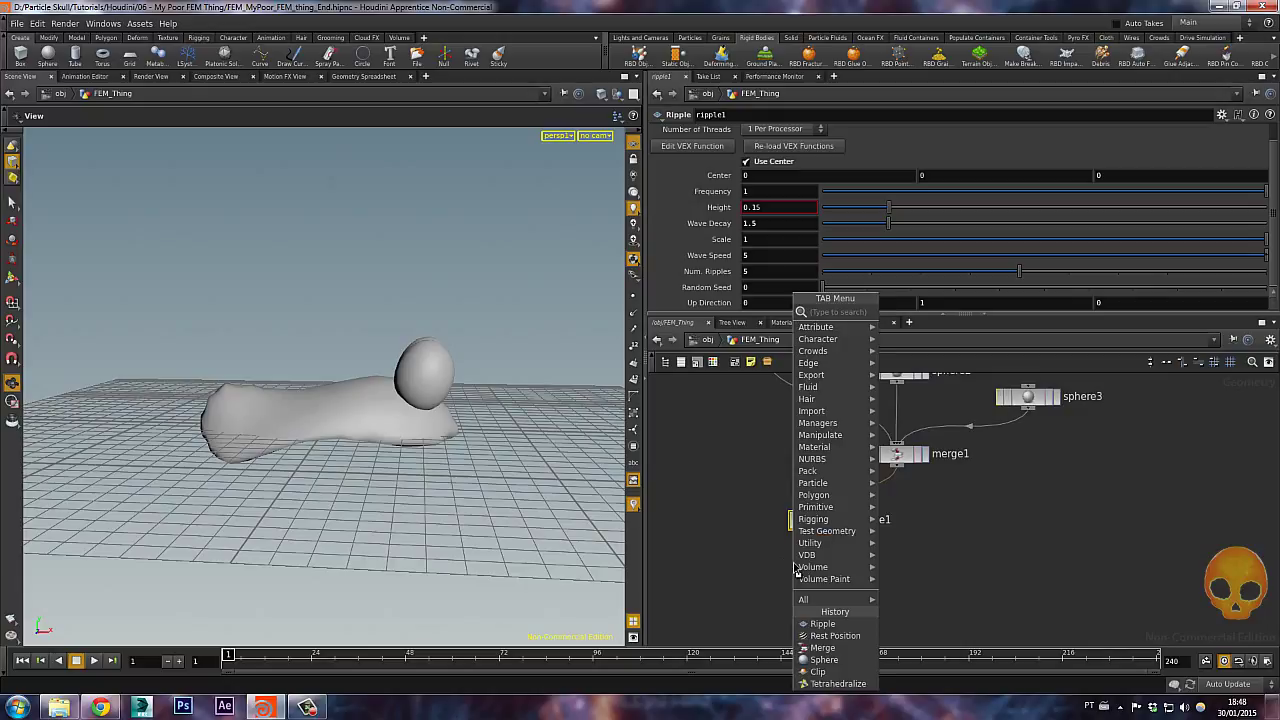
{"action": "type", "text": "Res"}
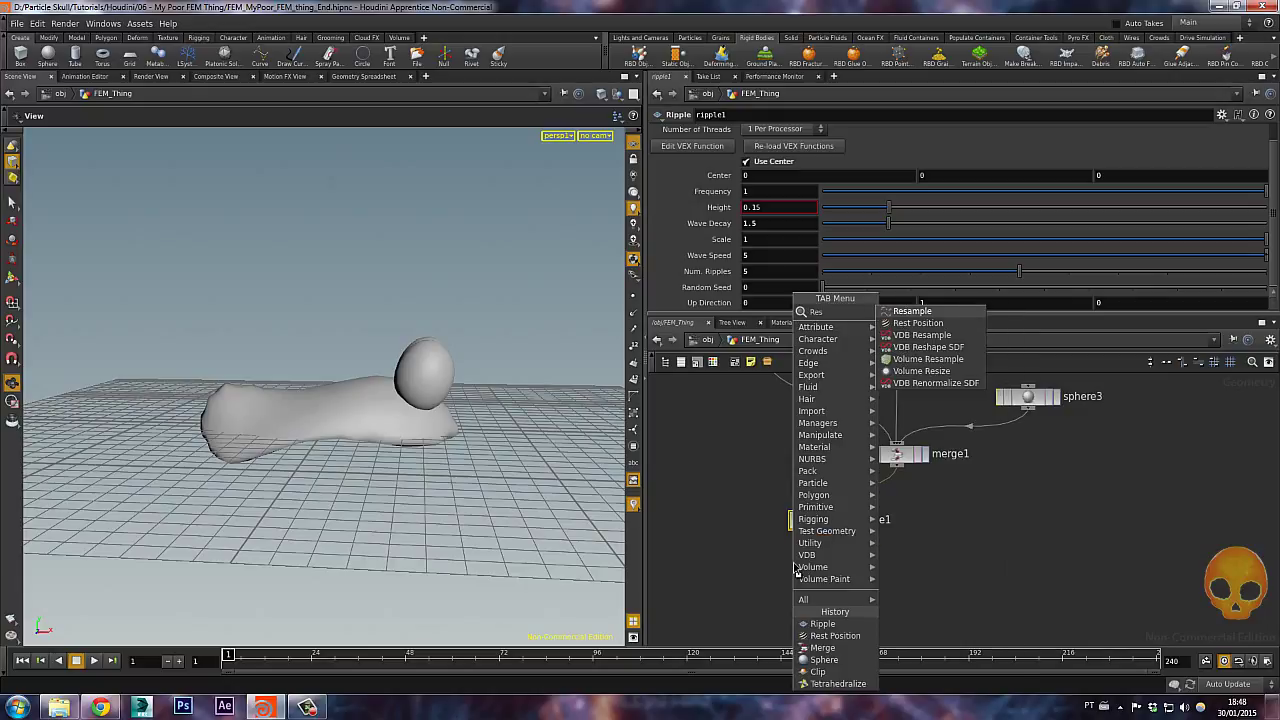
{"action": "type", "text": "t"}
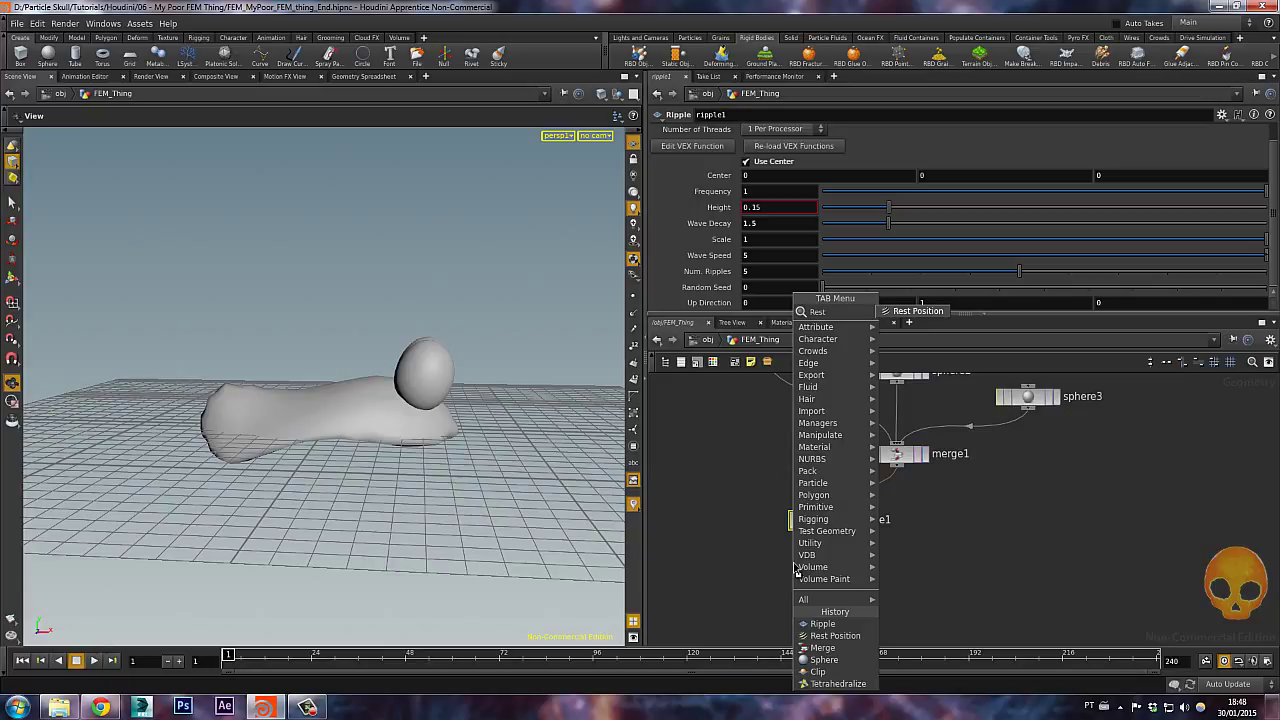
{"action": "key", "text": "Return"}
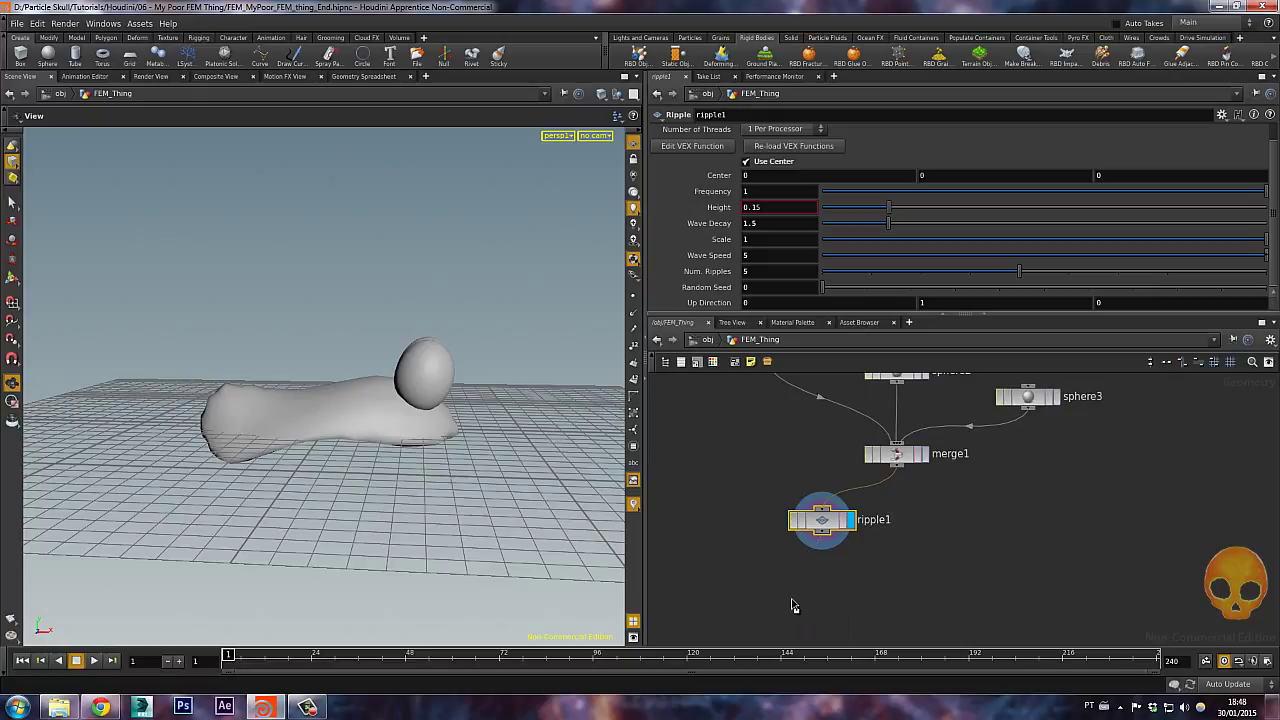
{"action": "left_click", "coordinate": [790, 593]}
Rename the Rest Position node to rest_Thing and make it the displayed node.
{"action": "double_click", "coordinate": [810, 580]}
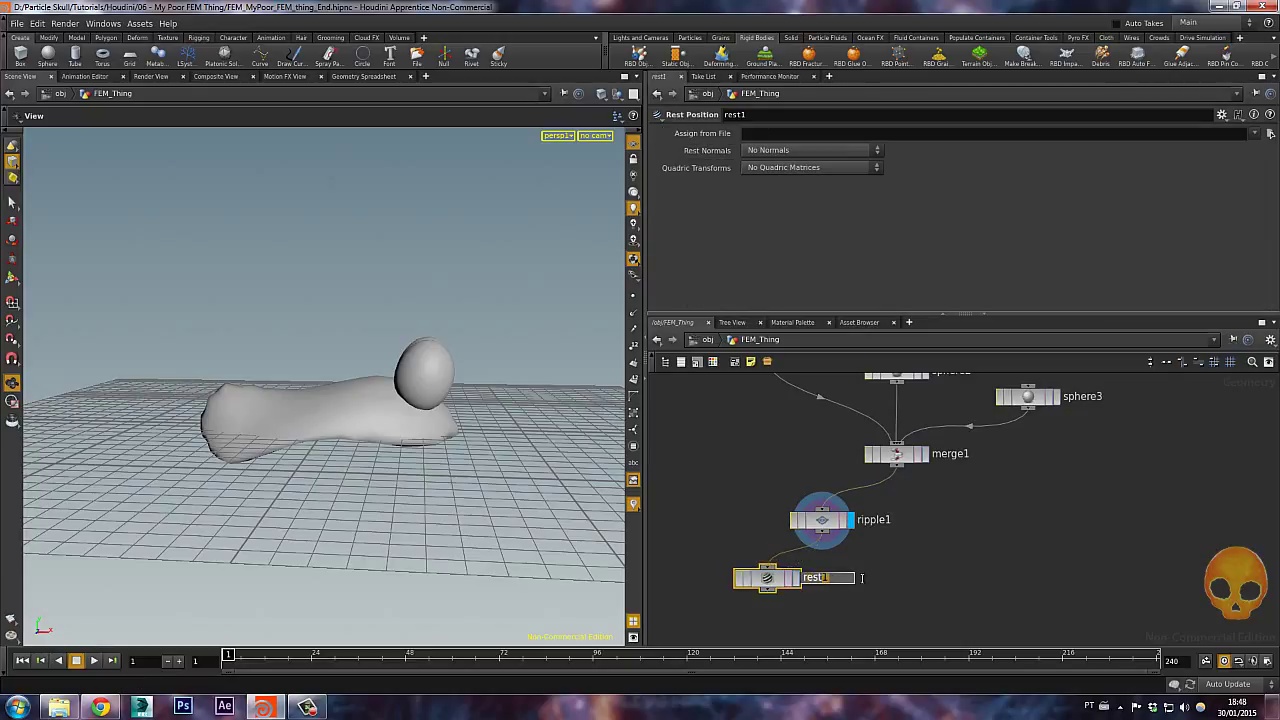
{"action": "key", "text": "Return"}
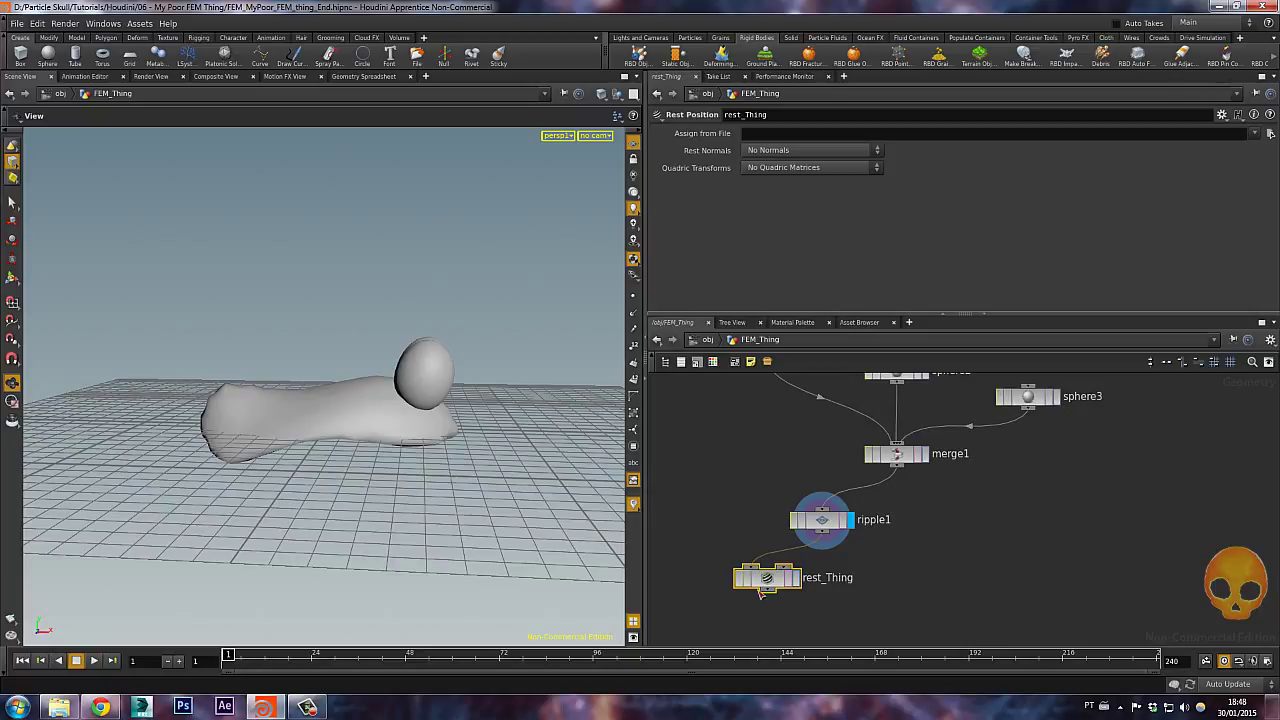
{"action": "left_click_drag", "start_coordinate": [764, 588], "coordinate": [752, 605]}
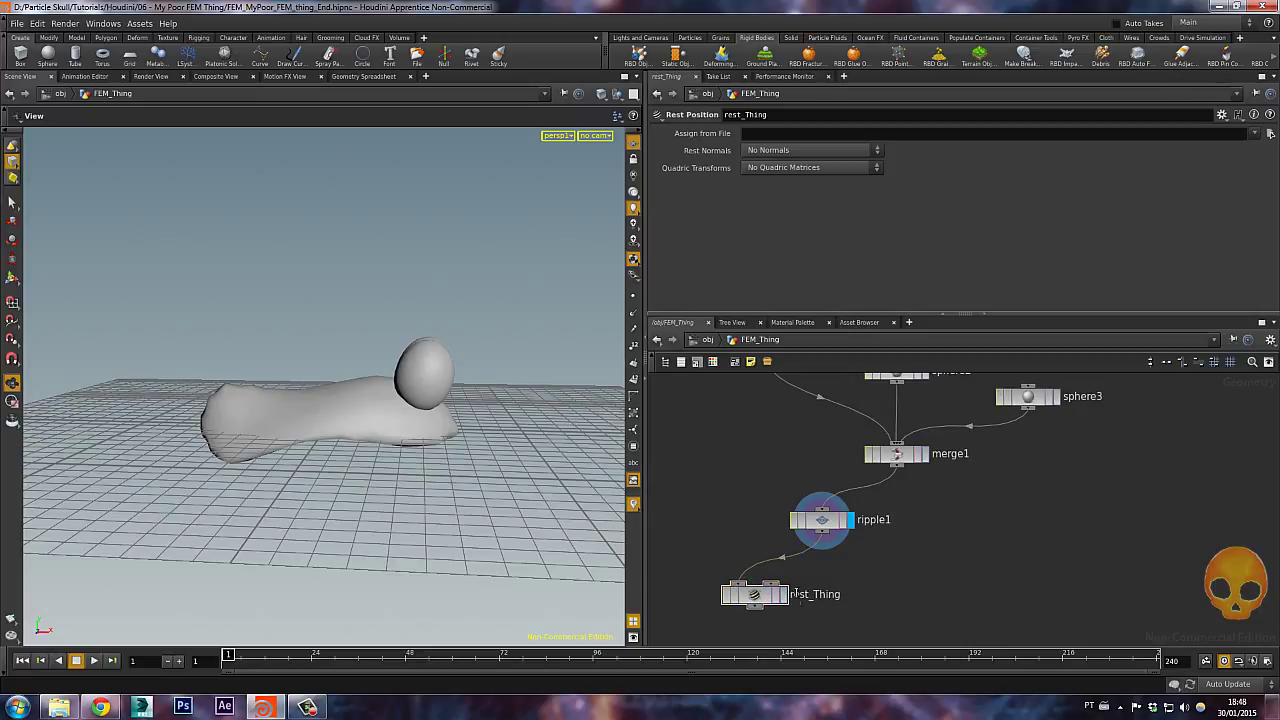
{"action": "left_click", "coordinate": [785, 597]}
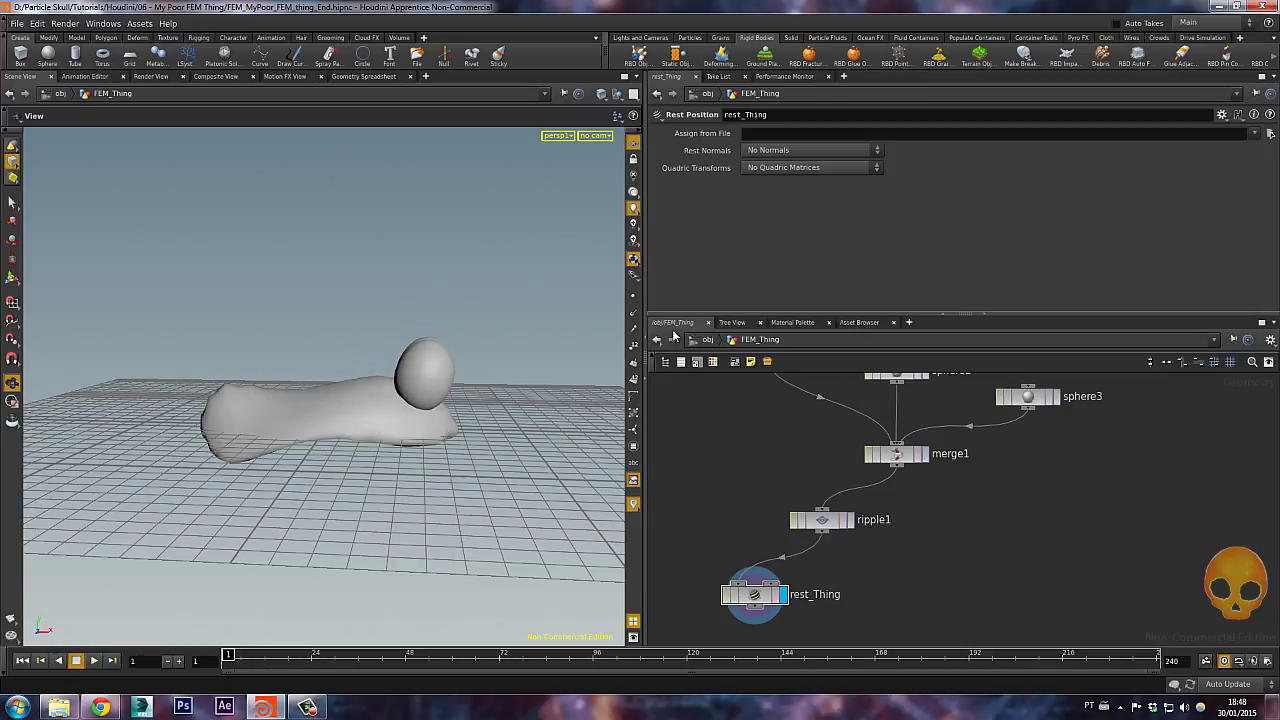
Return to the object level and apply the Solid shelf's Organic Tissue tool to FEM_Thing.
{"action": "left_click", "coordinate": [707, 340]}
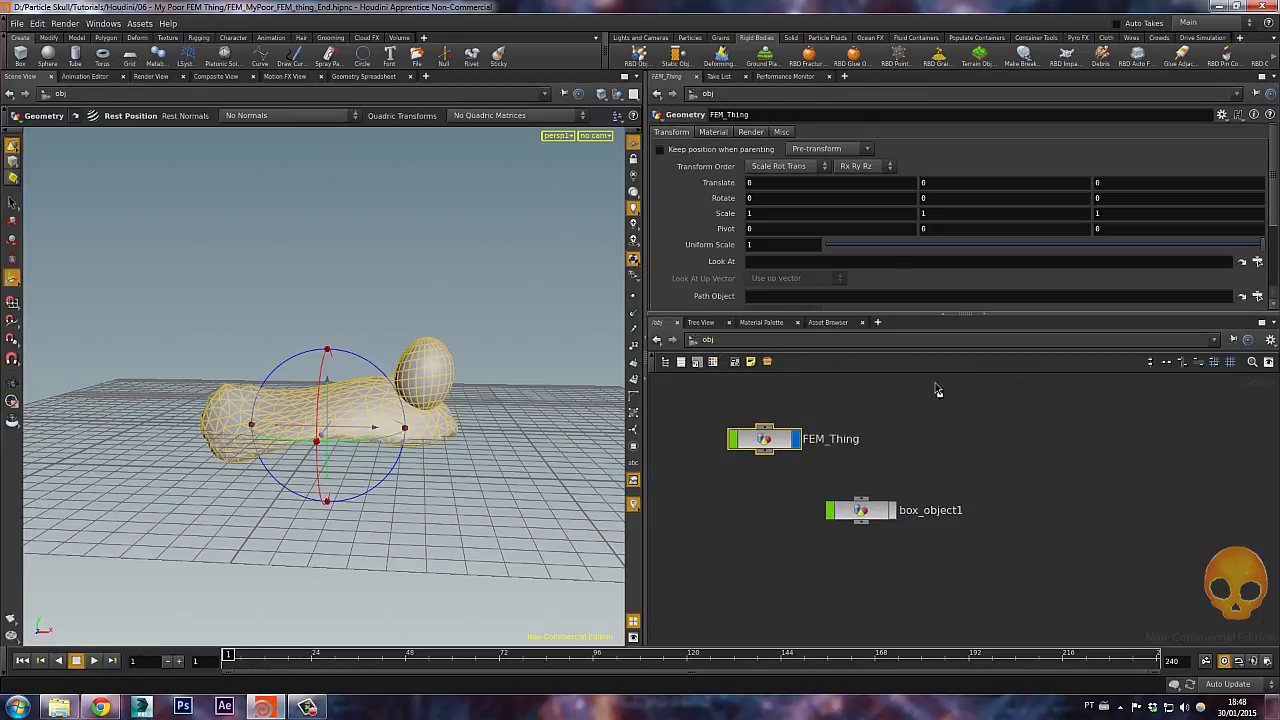
{"action": "middle_click_drag", "start_coordinate": [794, 507], "coordinate": [844, 530]}
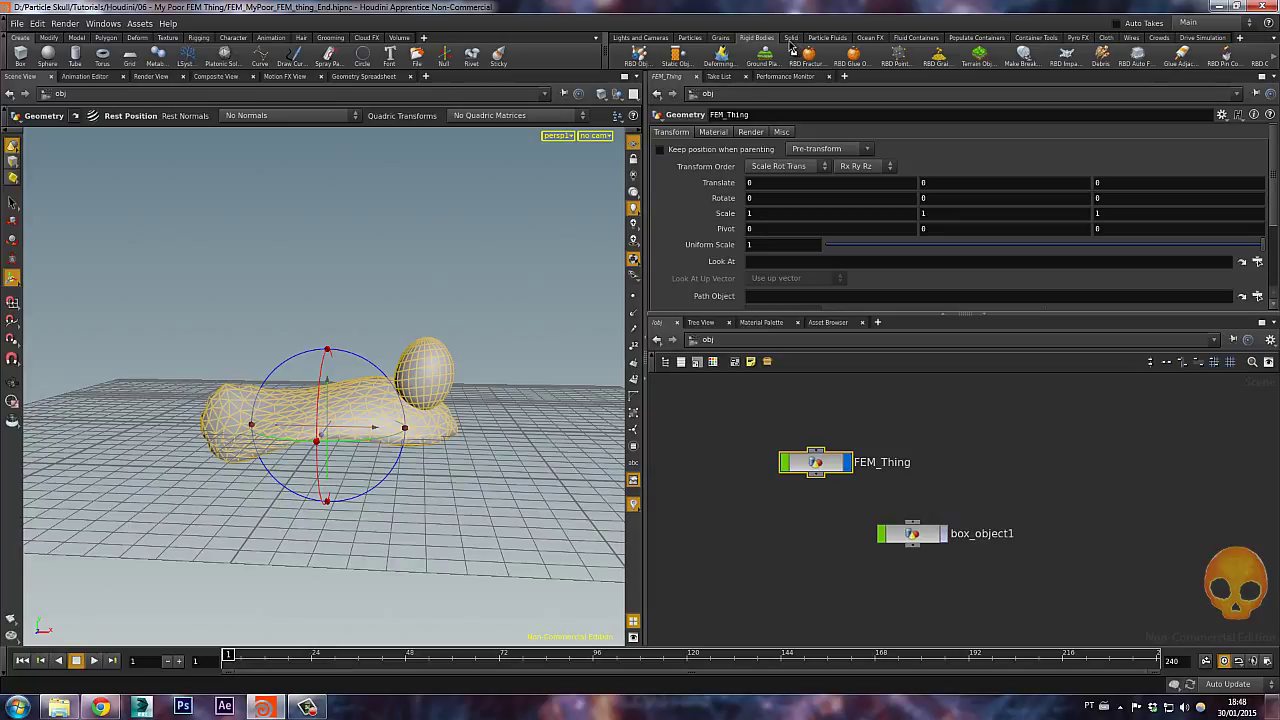
{"action": "left_click", "coordinate": [790, 39]}
{"action": "left_click", "coordinate": [671, 60]}
{"action": "left_click", "coordinate": [283, 377]}
{"action": "key", "text": "Return"}
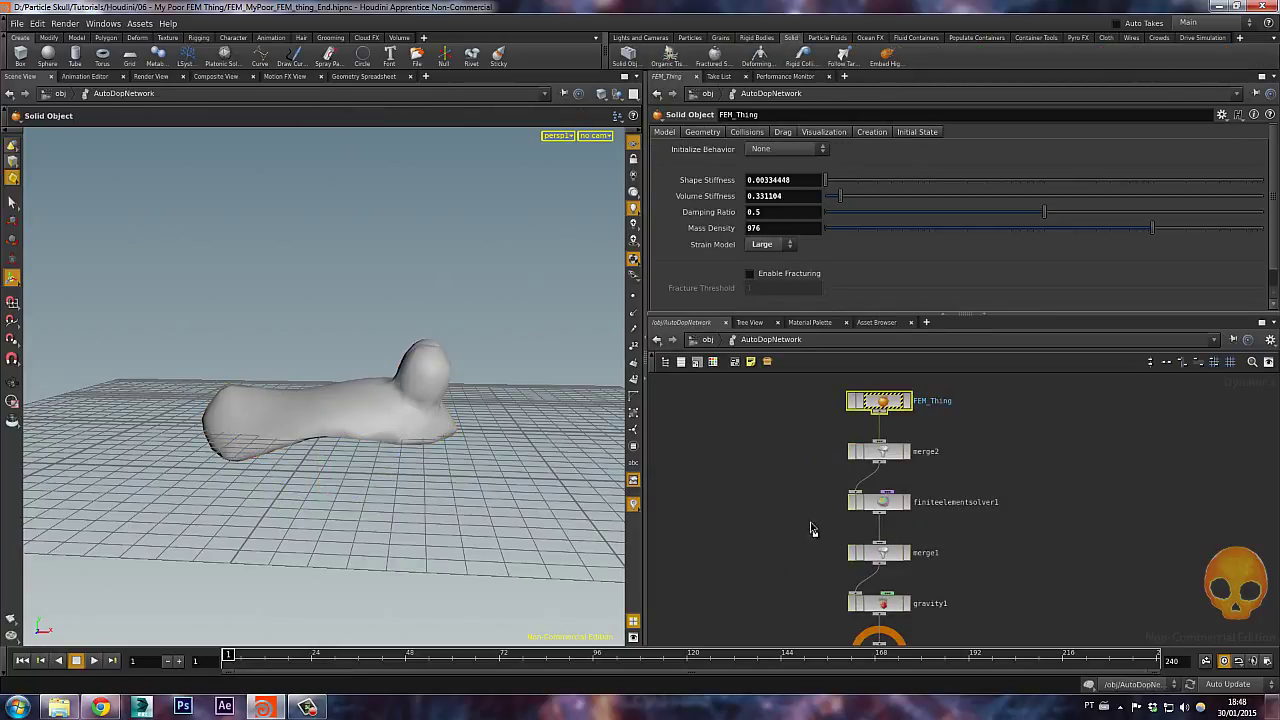
In the FEM_Thing network, pull ripple1 and rest_Thing out of the chain after merge1 and move them down beside tetrahedralize1.
{"action": "left_click", "coordinate": [707, 339]}
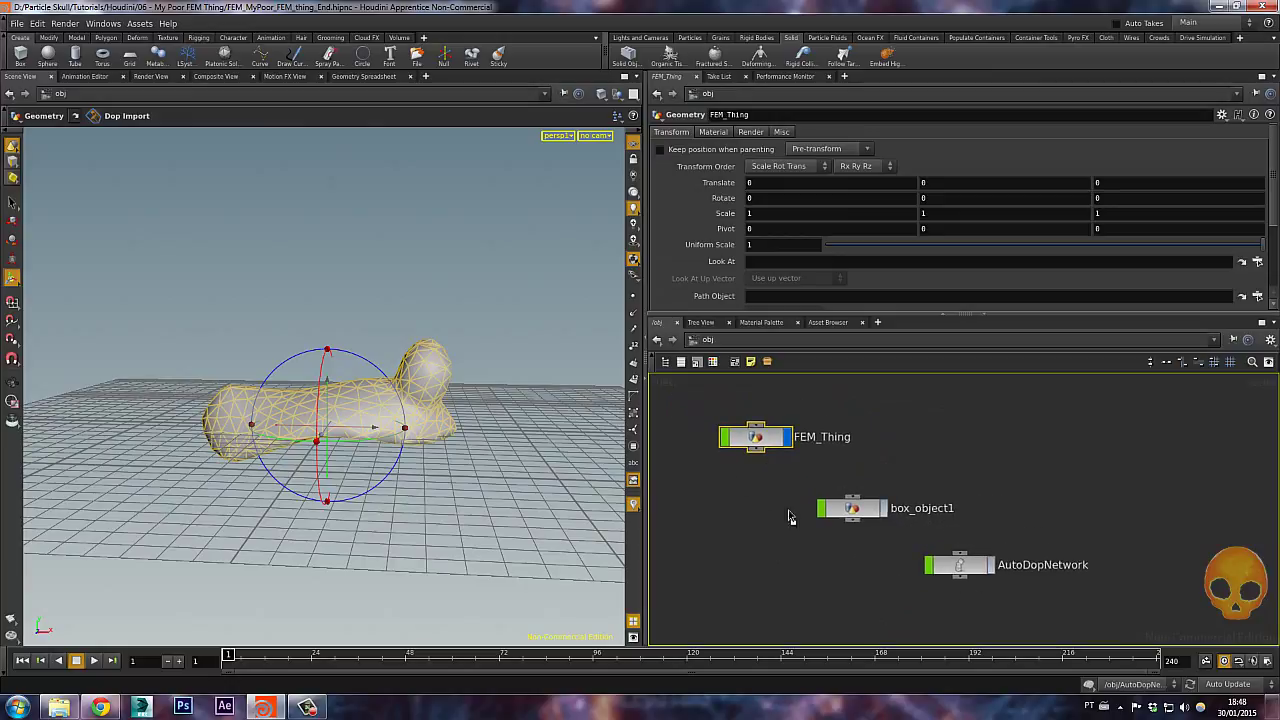
{"action": "double_click", "coordinate": [780, 442]}
{"action": "mouse_move", "coordinate": [756, 474]}
{"action": "middle_mouse_down"}
{"action": "mouse_move", "coordinate": [801, 538]}
{"action": "mouse_move", "coordinate": [785, 560]}
{"action": "middle_mouse_up"}
{"action": "mouse_move", "coordinate": [769, 500]}
{"action": "middle_mouse_down"}
{"action": "mouse_move", "coordinate": [790, 564]}
{"action": "mouse_move", "coordinate": [763, 558]}
{"action": "middle_mouse_up"}
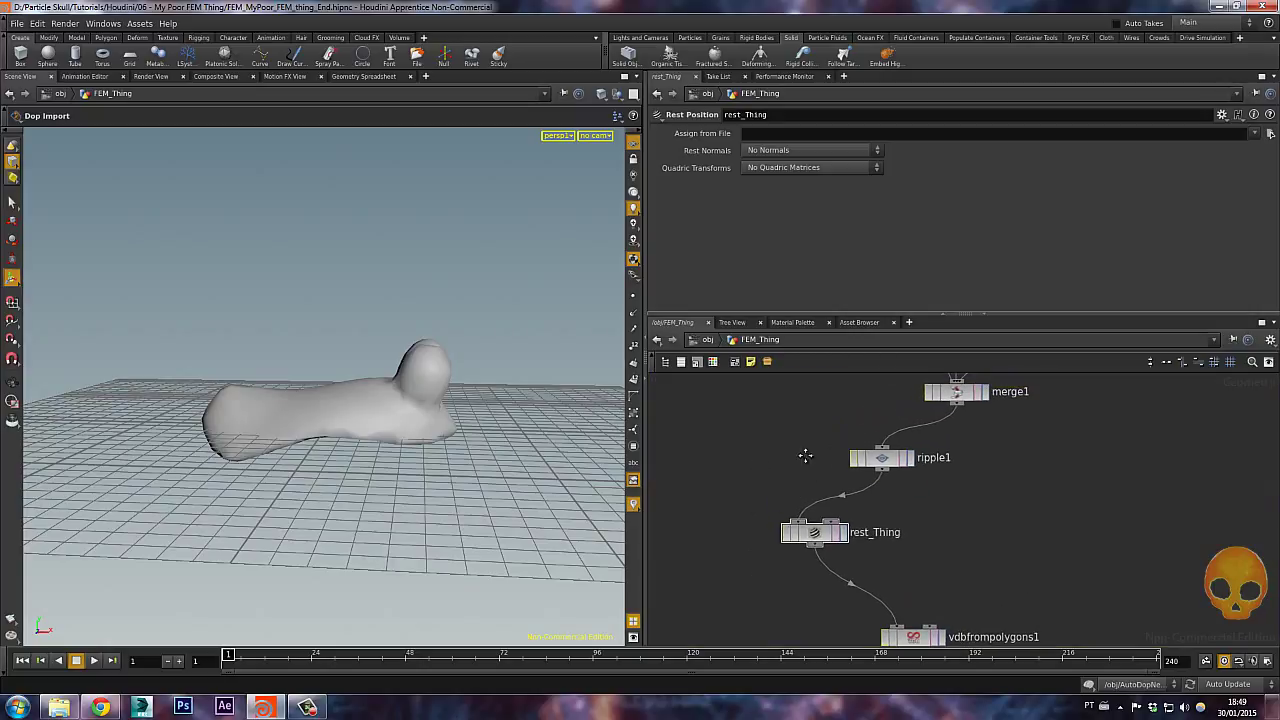
{"action": "left_click_drag", "start_coordinate": [874, 513], "coordinate": [914, 565]}
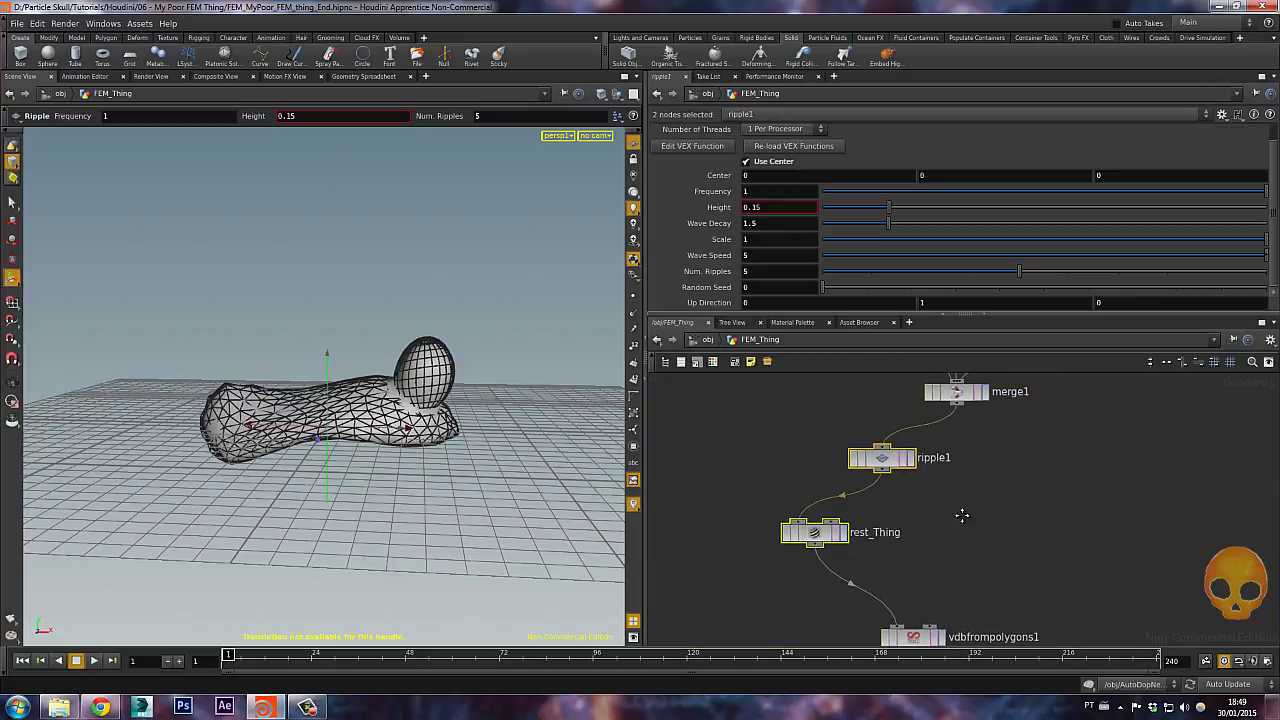
{"action": "scroll", "coordinate": [975, 502], "scroll_direction": "down", "scroll_amount": 6}
{"action": "scroll", "coordinate": [990, 495], "scroll_direction": "up", "scroll_amount": 4}
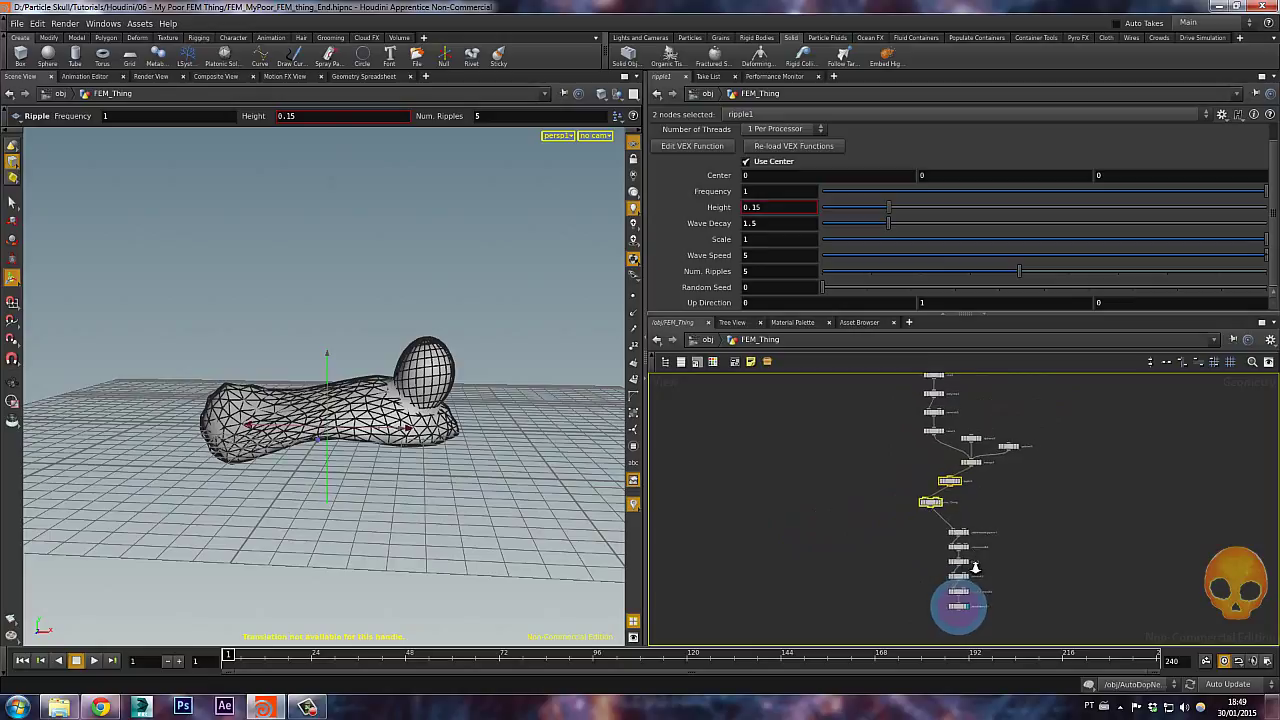
{"action": "middle_click_drag", "start_coordinate": [998, 492], "coordinate": [938, 531]}
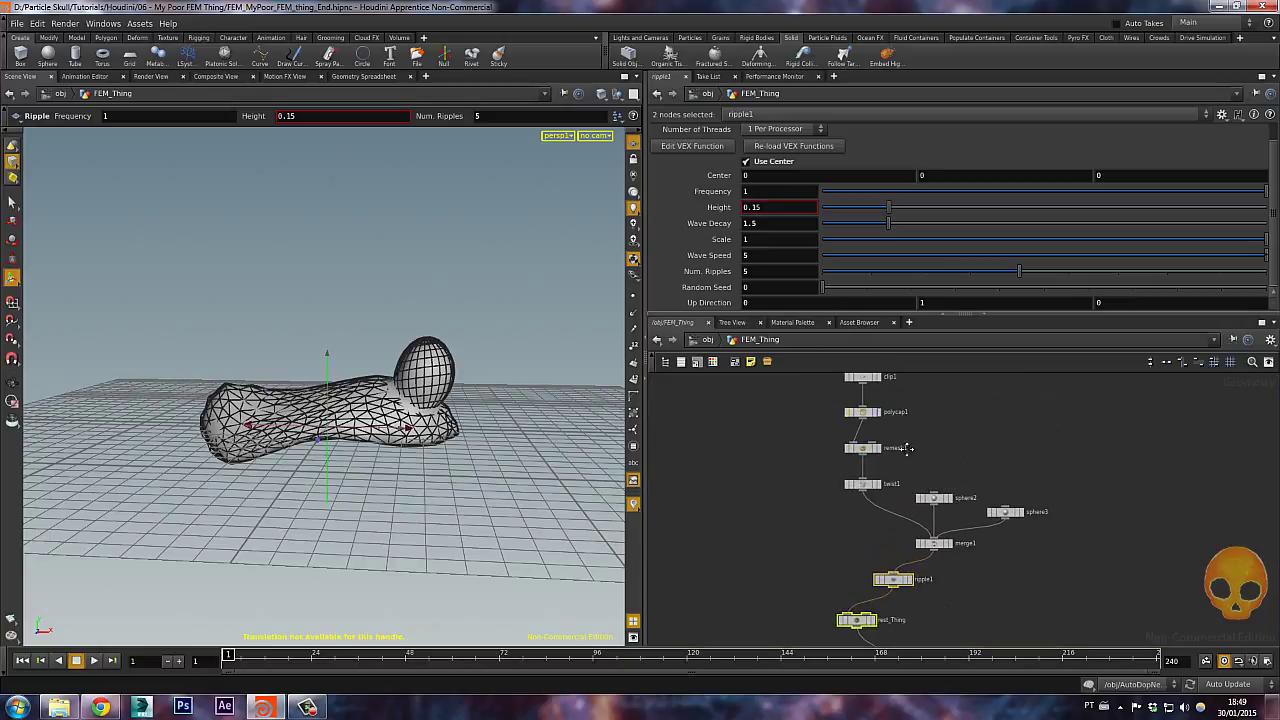
{"action": "middle_click_drag", "start_coordinate": [1011, 591], "coordinate": [1015, 398]}
{"action": "middle_click_drag", "start_coordinate": [947, 474], "coordinate": [1037, 417]}
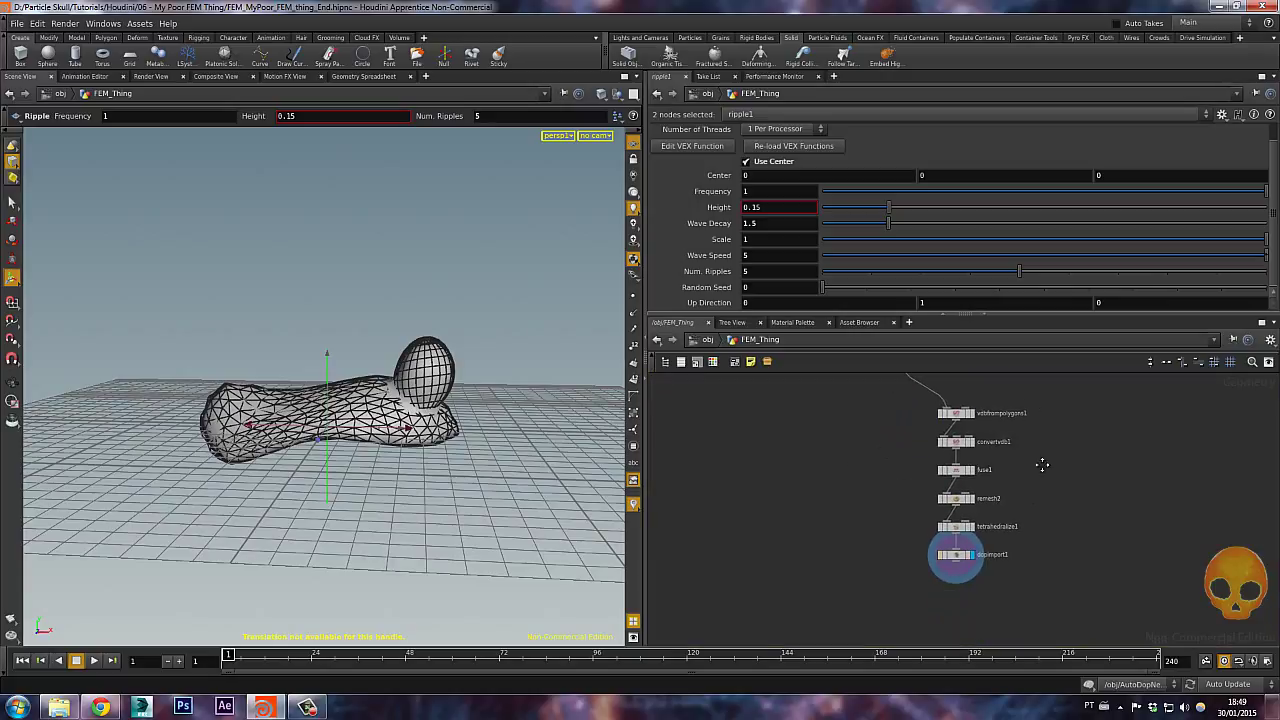
{"action": "middle_click_drag", "start_coordinate": [873, 507], "coordinate": [911, 574]}
{"action": "left_click_drag", "start_coordinate": [935, 480], "coordinate": [842, 612]}
{"action": "middle_click_drag", "start_coordinate": [936, 626], "coordinate": [920, 528]}
{"action": "left_click_drag", "start_coordinate": [843, 514], "coordinate": [856, 590]}
{"action": "middle_click_drag", "start_coordinate": [917, 591], "coordinate": [912, 500]}
Connect the output of tetrahedralize1 to the input of ripple1 as a separate branch alongside dopimport1.
{"action": "scroll", "coordinate": [898, 500], "scroll_direction": "up", "scroll_amount": 5}
{"action": "left_click_drag", "start_coordinate": [865, 468], "coordinate": [876, 513]}
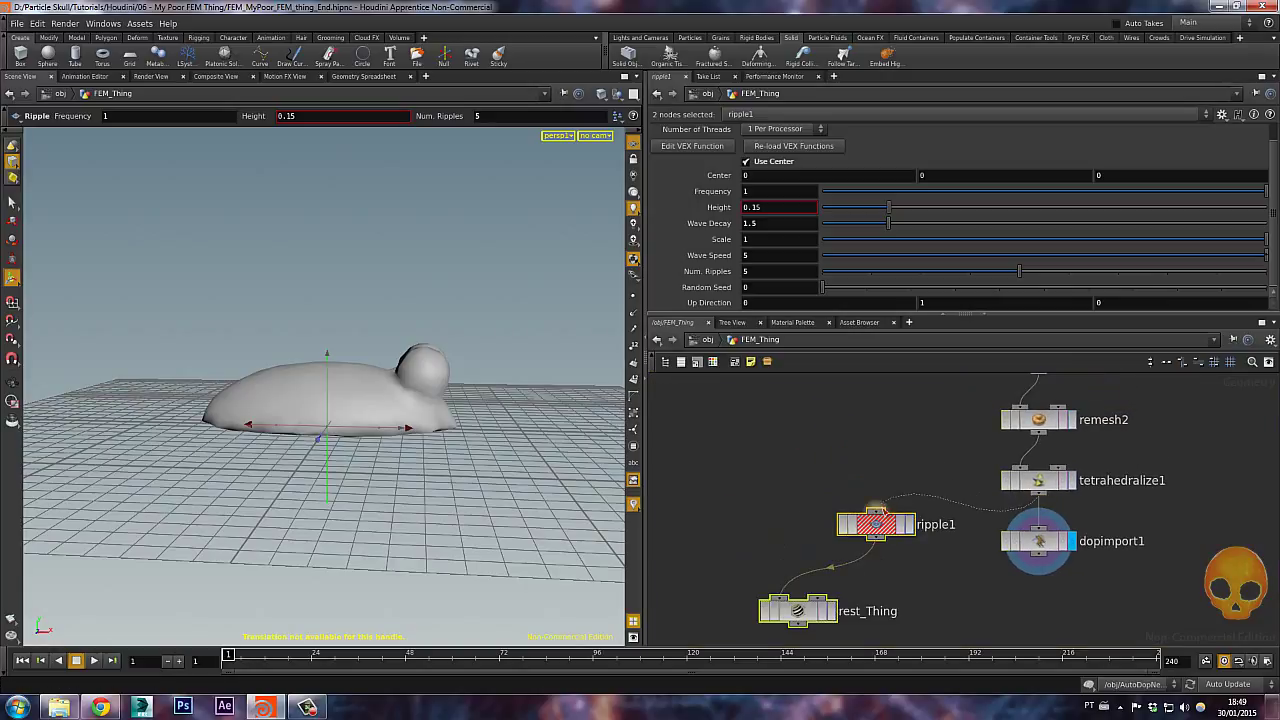
{"action": "left_click", "coordinate": [969, 575]}
Play the simulated dopimport1 result briefly and return the timeline to frame 1.
{"action": "middle_click_drag", "start_coordinate": [976, 573], "coordinate": [995, 548]}
{"action": "key", "text": "Up"}
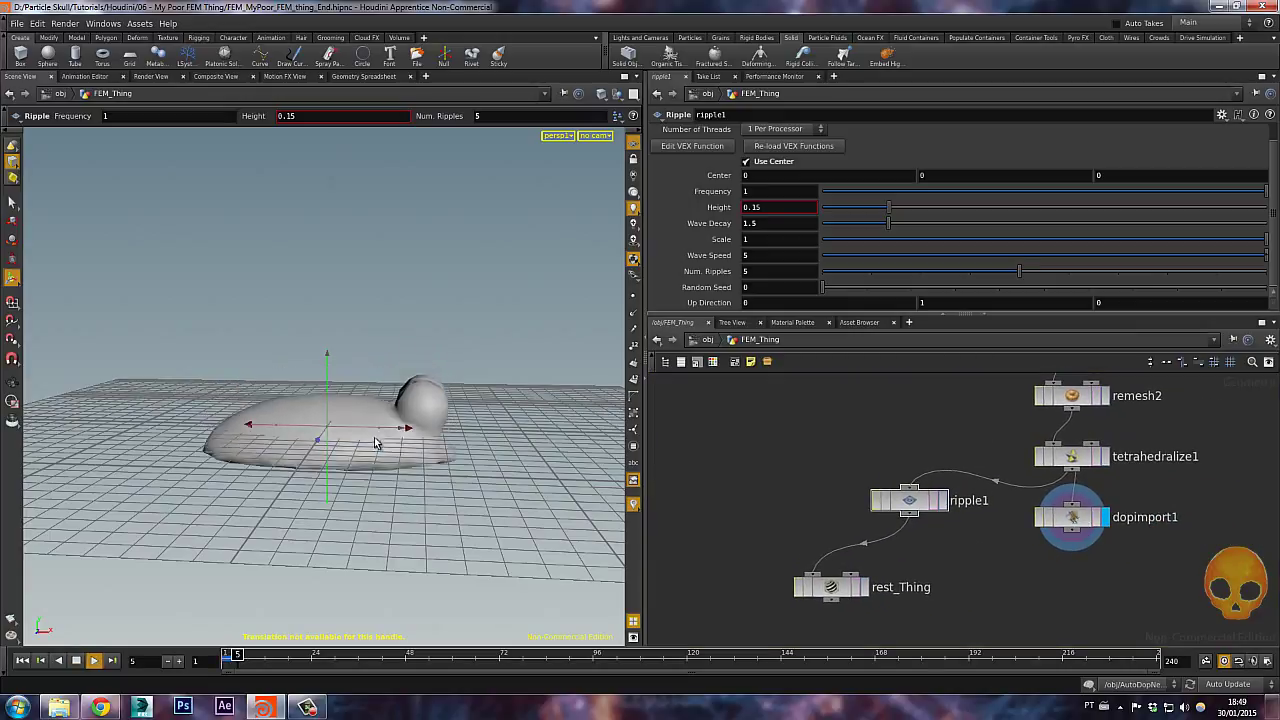
{"action": "key", "text": "ctrl+Up"}
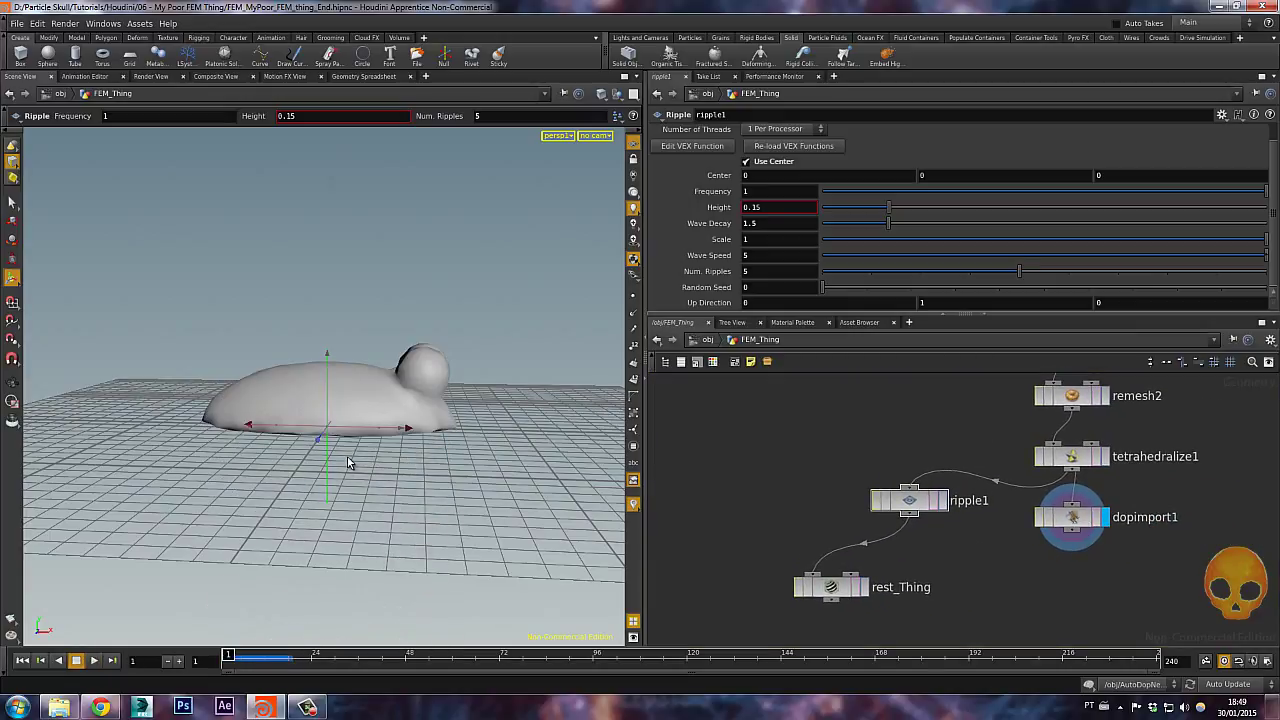
Display rest_Thing, play its ripple animation, and return to frame 1 with dopimport1 displayed again.
{"action": "left_click", "coordinate": [865, 588]}
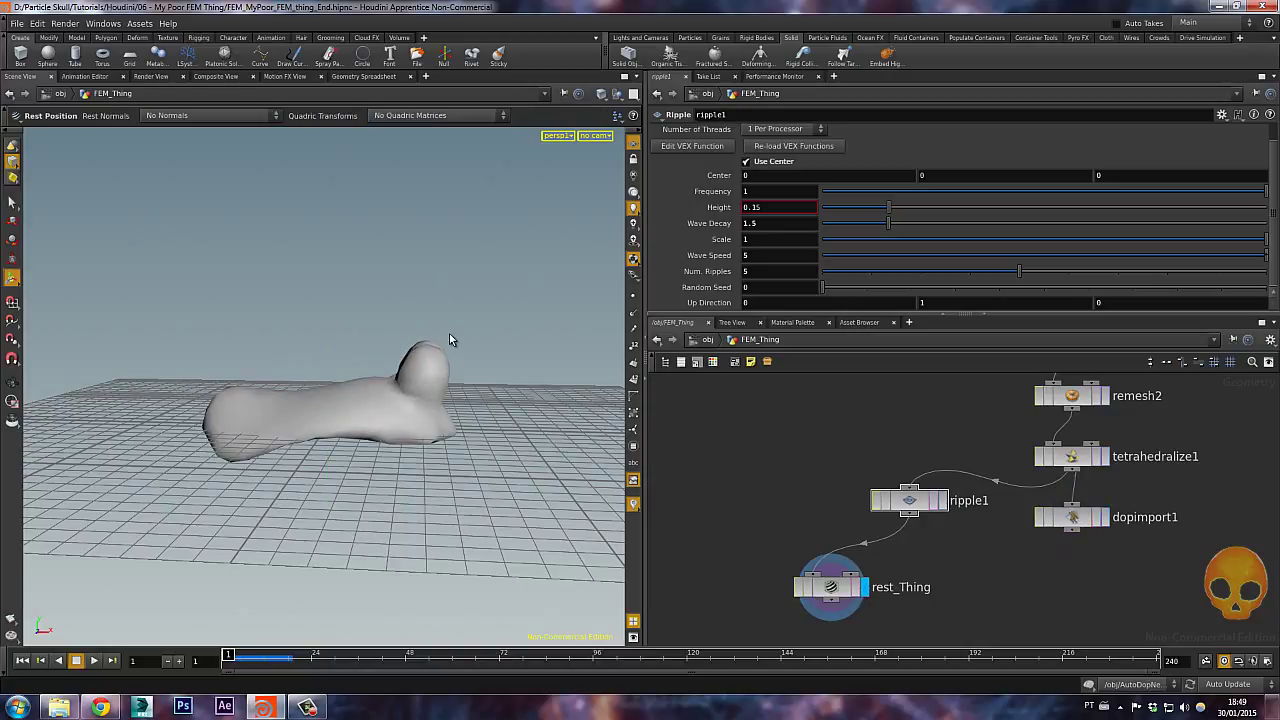
{"action": "key", "text": "Up"}
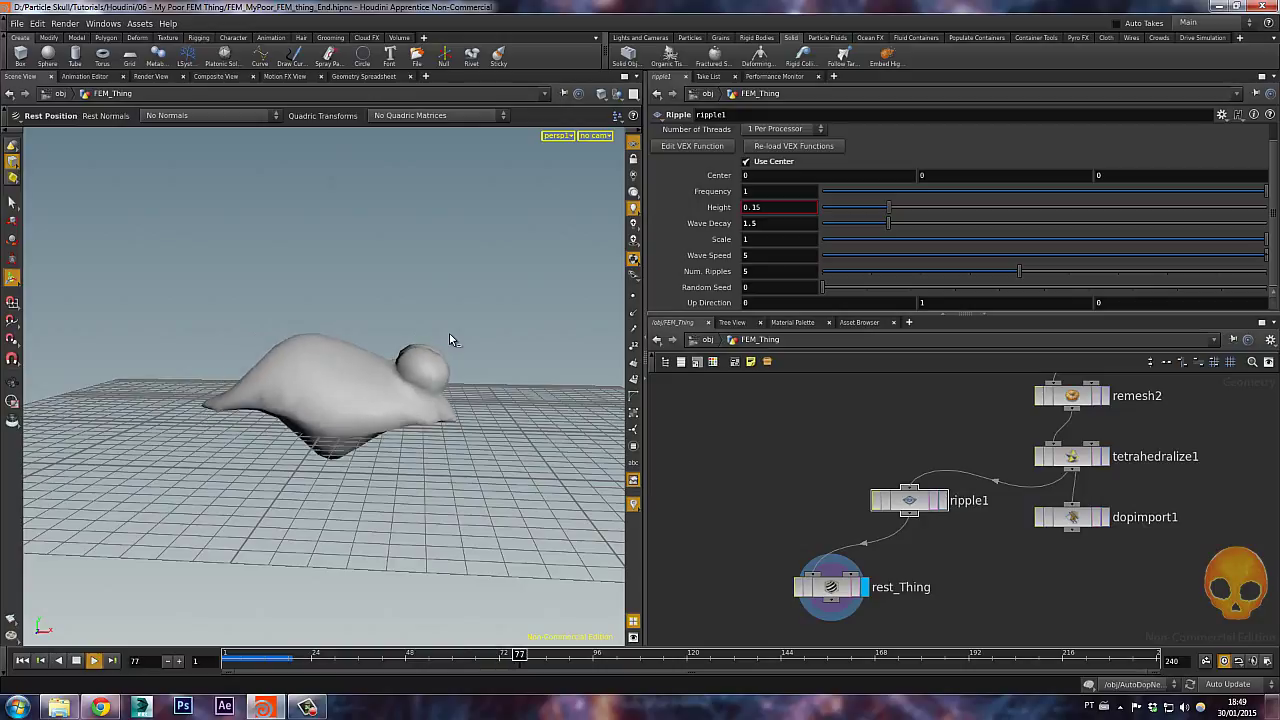
{"action": "key", "text": "ctrl+Up"}
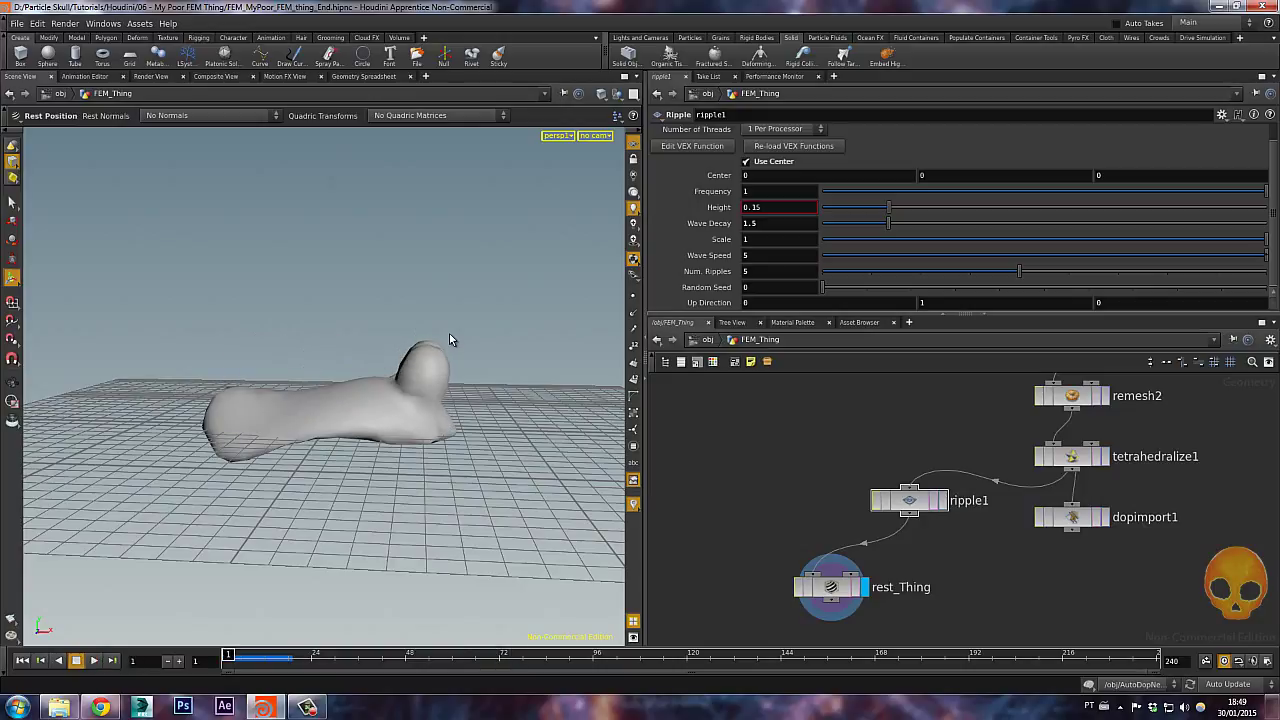
{"action": "left_click", "coordinate": [1105, 517]}
At the object level, add a Ground Plane from the Rigid Bodies tools and return the timeline to frame 1.
{"action": "middle_click_drag", "start_coordinate": [997, 573], "coordinate": [967, 530]}
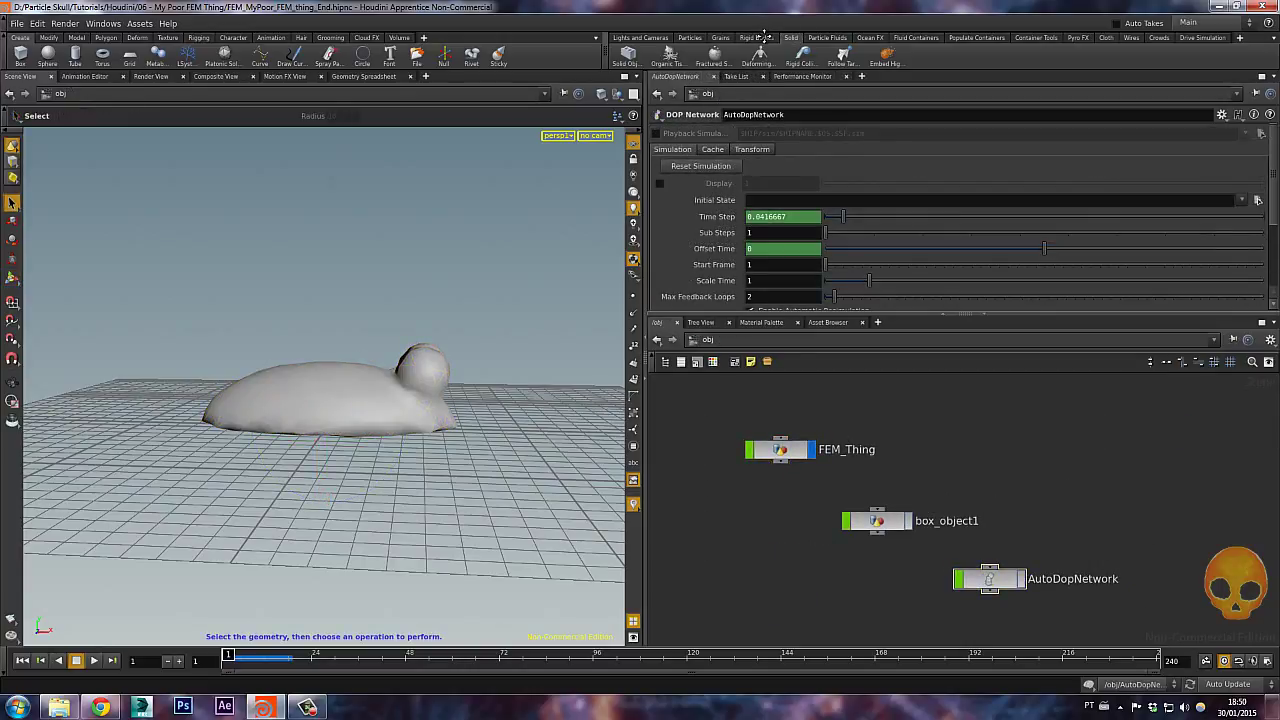
{"action": "left_click", "coordinate": [755, 37]}
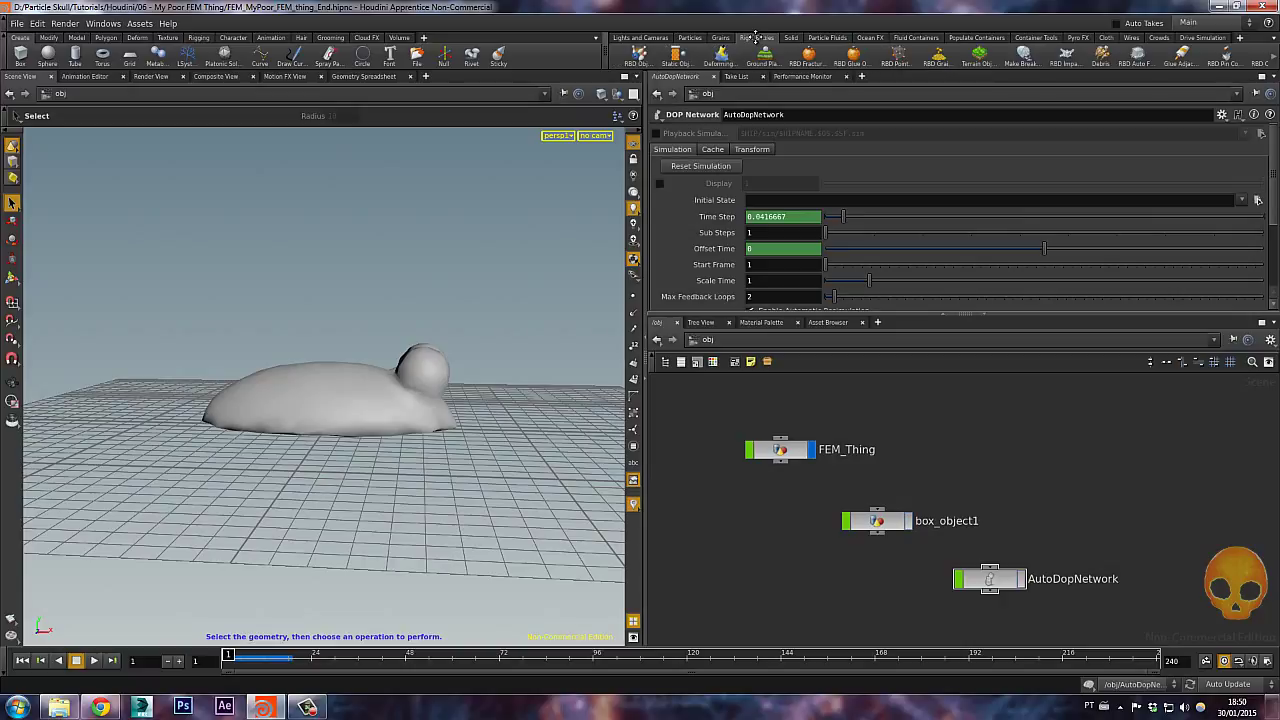
{"action": "left_click", "coordinate": [764, 59]}
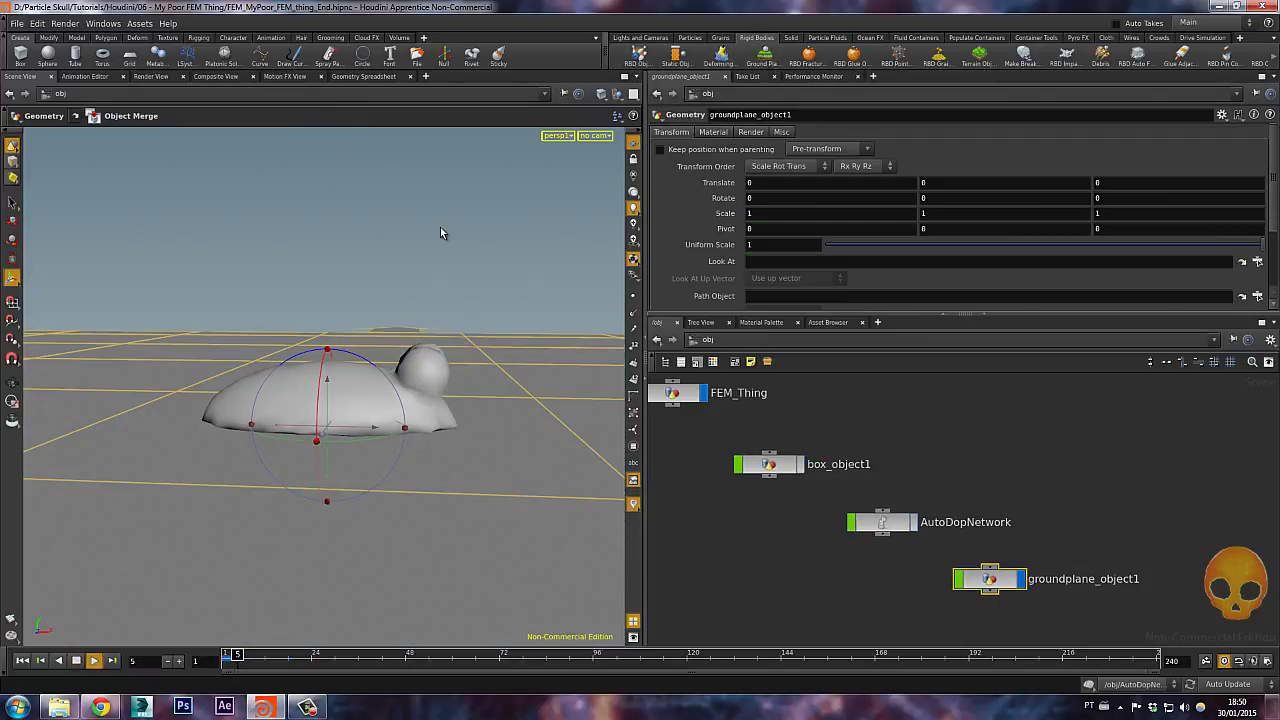
{"action": "key", "text": "ctrl+Up"}
{"action": "mouse_move", "coordinate": [856, 439]}
{"action": "middle_mouse_down"}
{"action": "mouse_move", "coordinate": [923, 437]}
{"action": "mouse_move", "coordinate": [871, 429]}
{"action": "middle_mouse_up"}
Lay out the nodes inside AutoDopNetwork and show the geometry settings of the FEM_Thing solid object.
{"action": "double_click", "coordinate": [897, 515]}
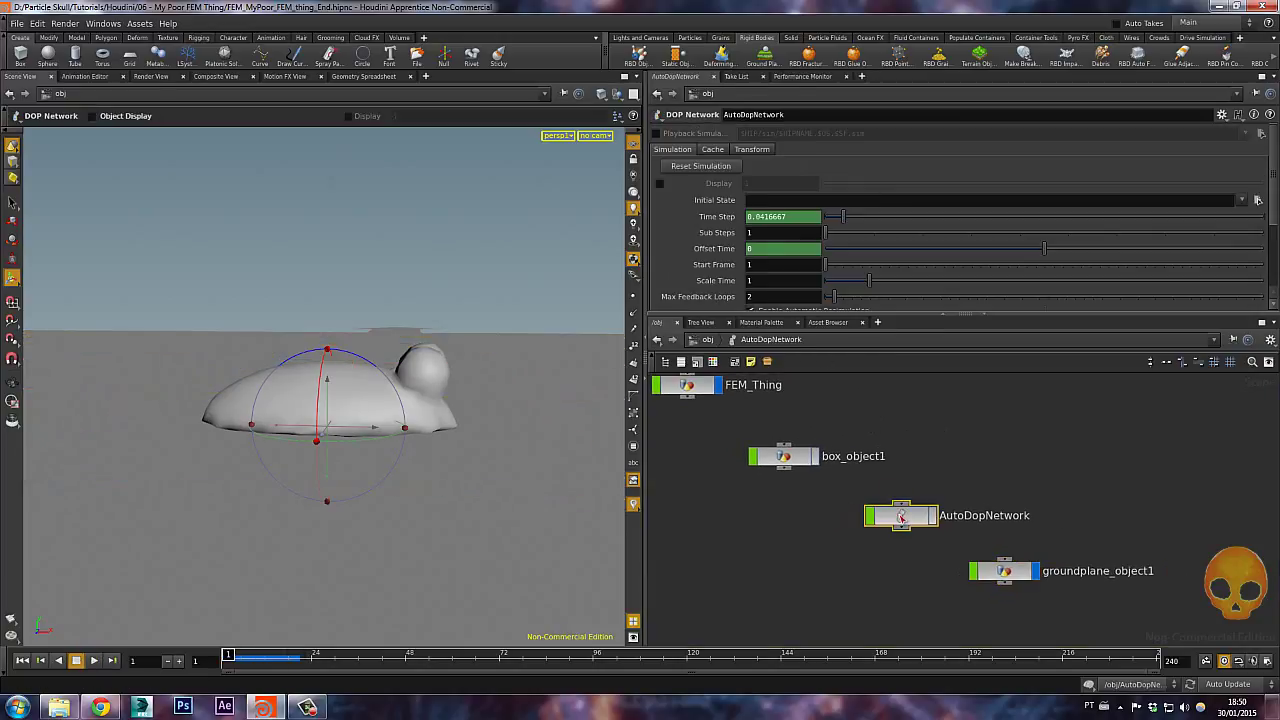
{"action": "key", "text": "l"}
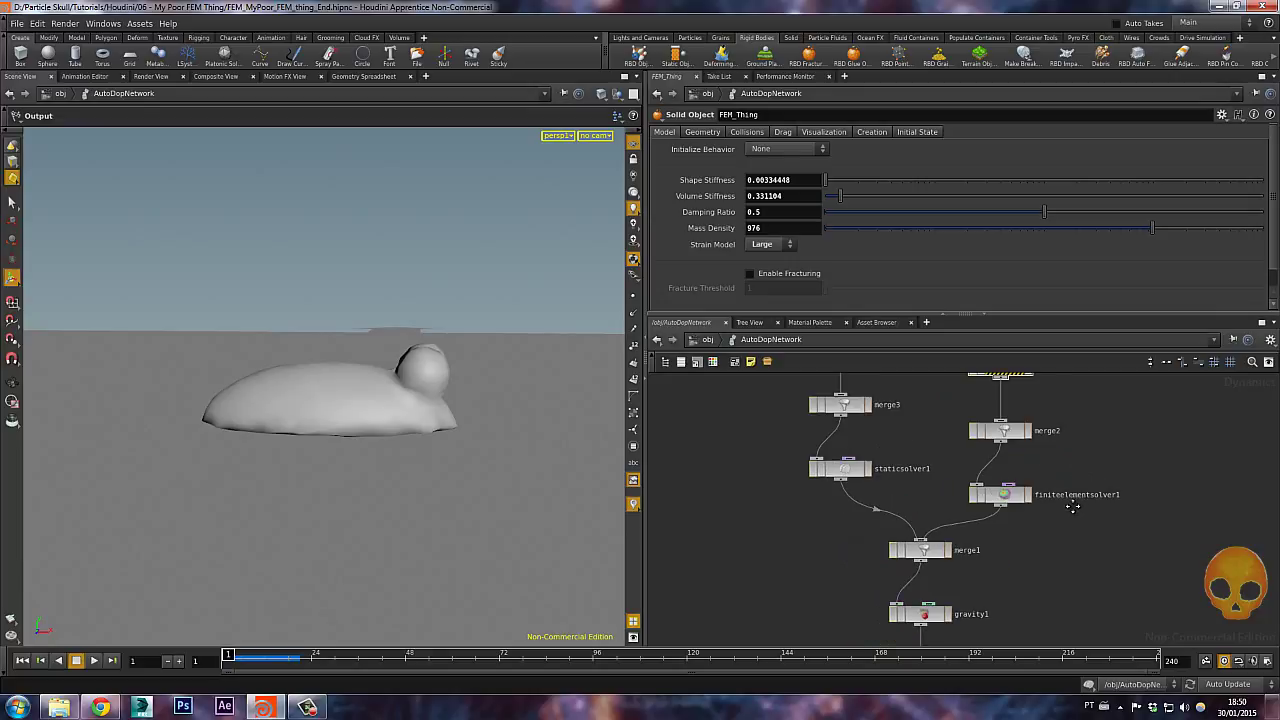
{"action": "middle_click_drag", "start_coordinate": [927, 475], "coordinate": [911, 572]}
{"action": "left_click_drag", "start_coordinate": [973, 480], "coordinate": [975, 482]}
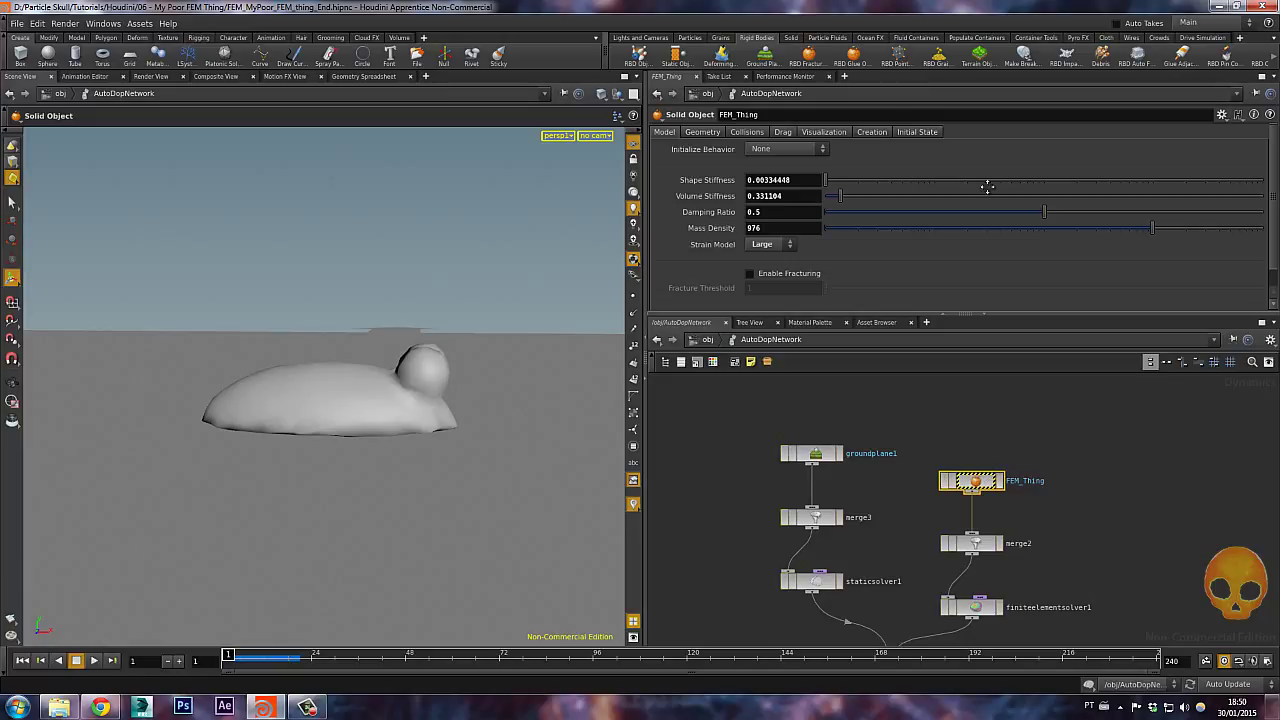
{"action": "left_click", "coordinate": [703, 132]}
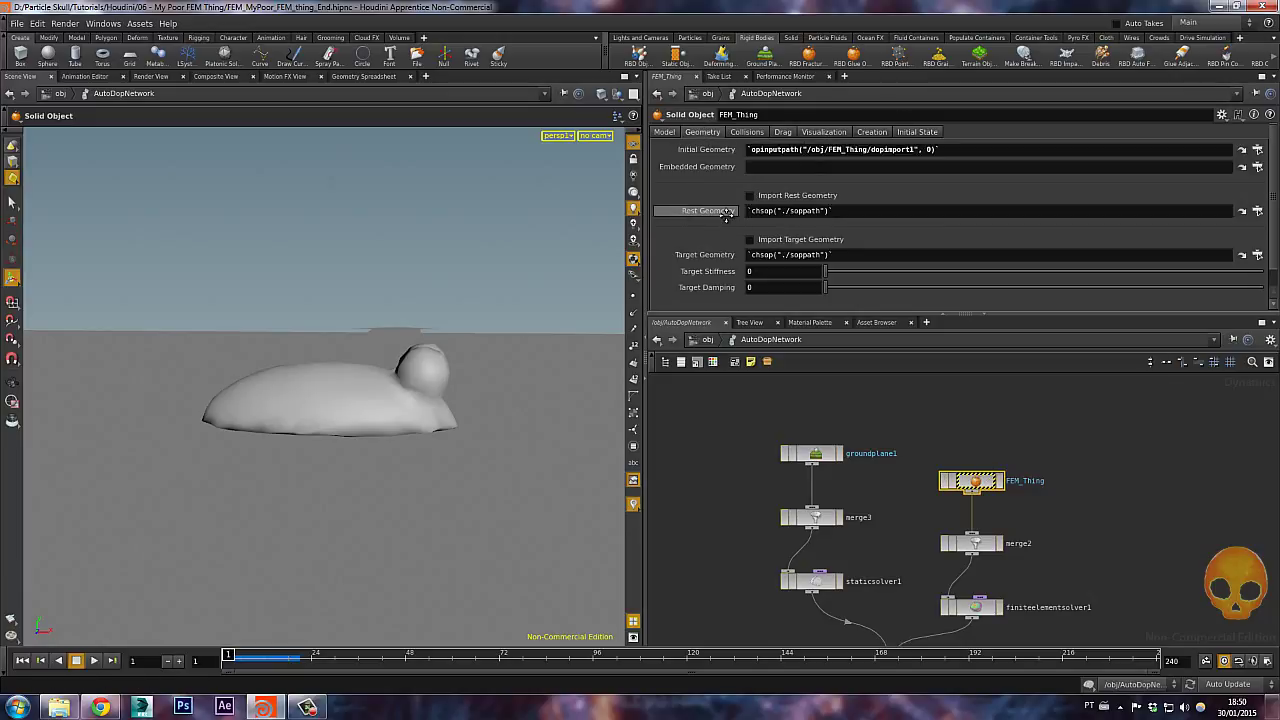
Inspect the rest_Thing node below ripple1 in the FEM_Thing network and return to the object level.
{"action": "left_click", "coordinate": [707, 340]}
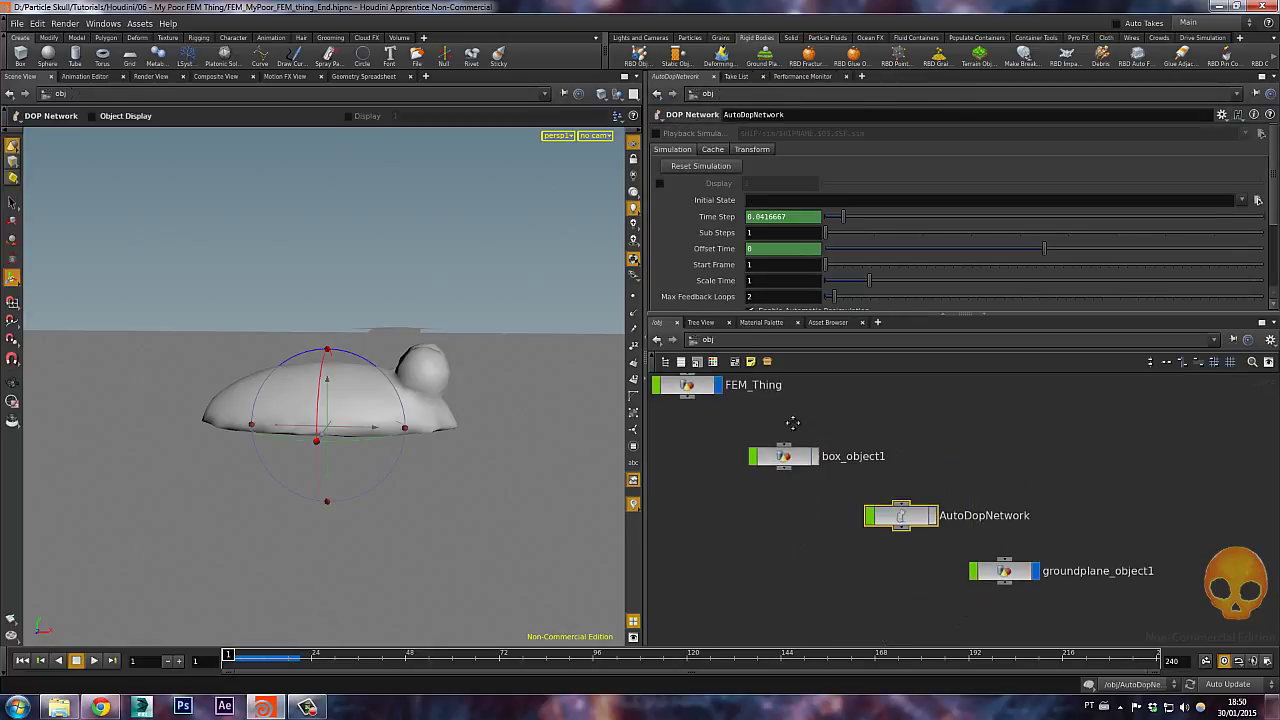
{"action": "double_click", "coordinate": [695, 386]}
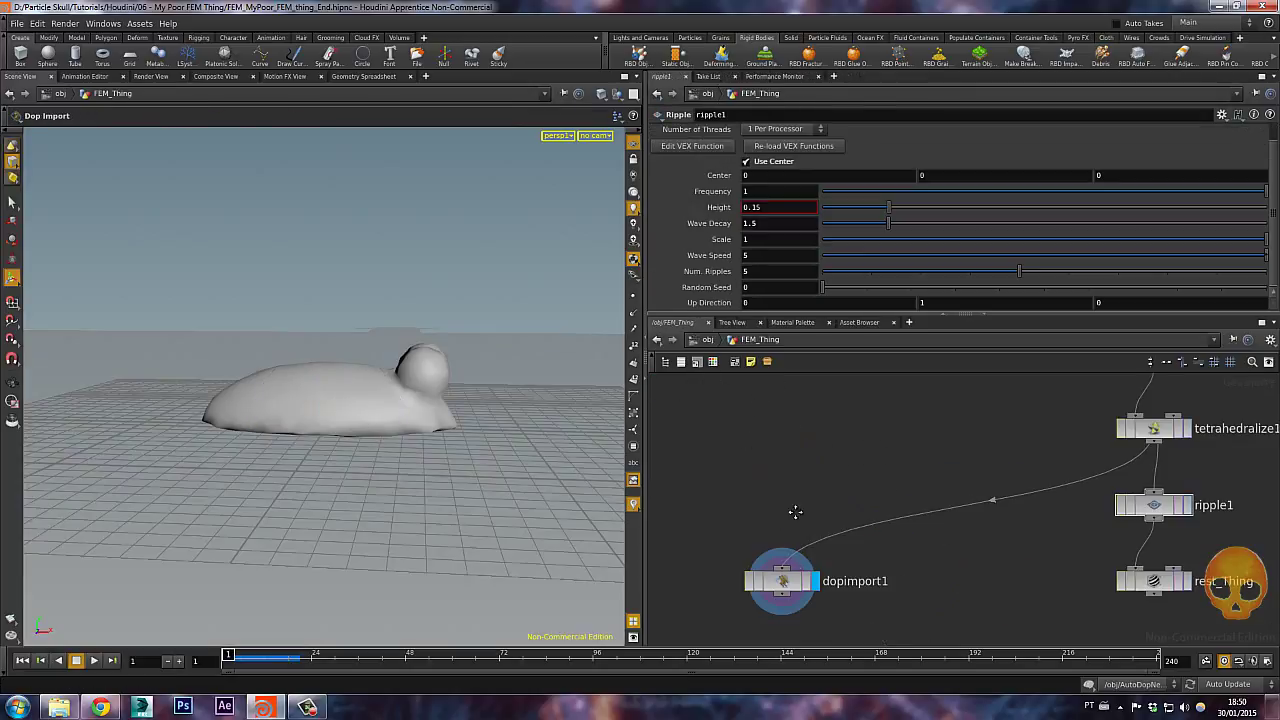
{"action": "middle_click_drag", "start_coordinate": [949, 566], "coordinate": [955, 545]}
{"action": "left_click", "coordinate": [988, 556]}
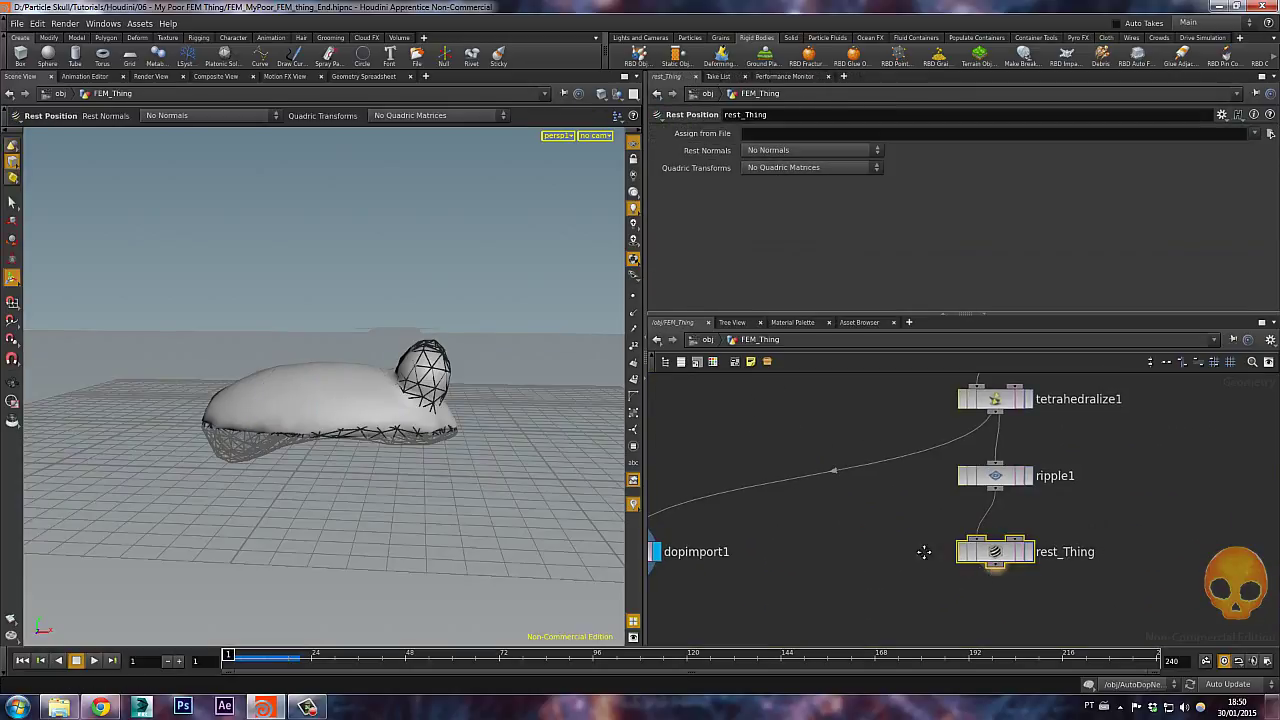
{"action": "left_click", "coordinate": [706, 339]}
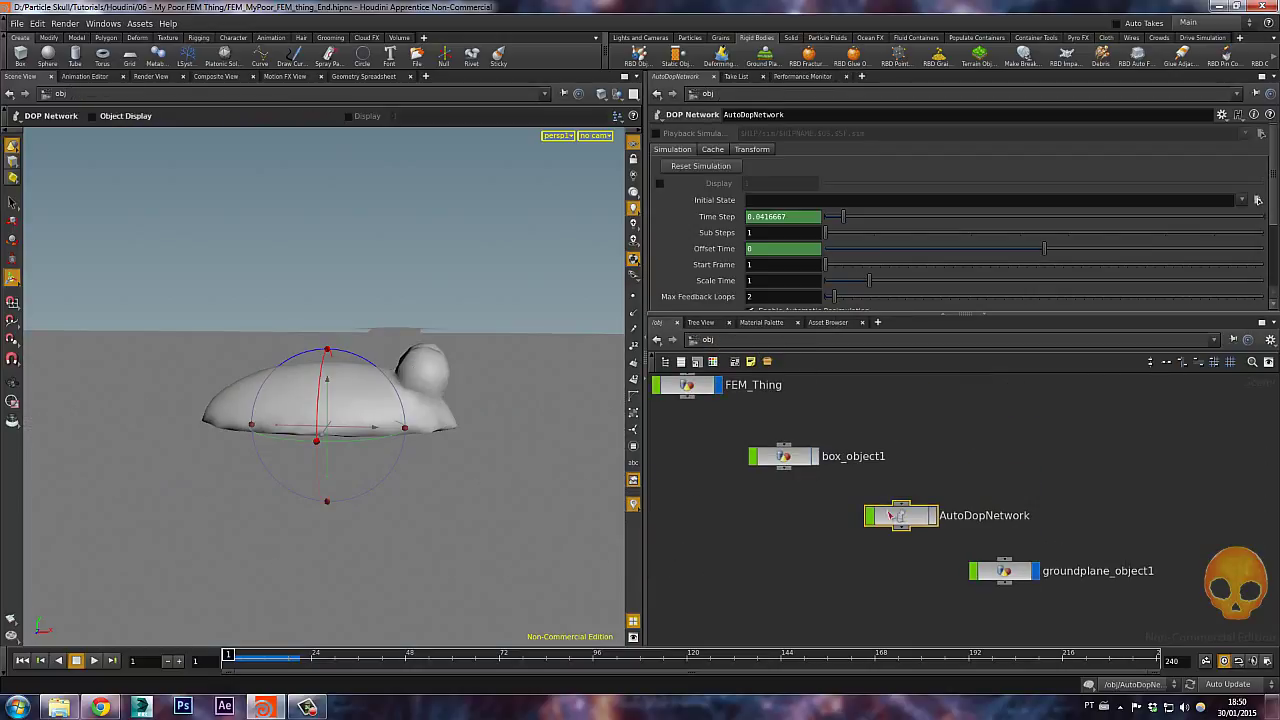
In AutoDopNetwork, enable Import Rest Geometry on the FEM_Thing solid object and set Rest Geometry to /obj/FEM_Thing/rest_Thing.
{"action": "double_click", "coordinate": [913, 520]}
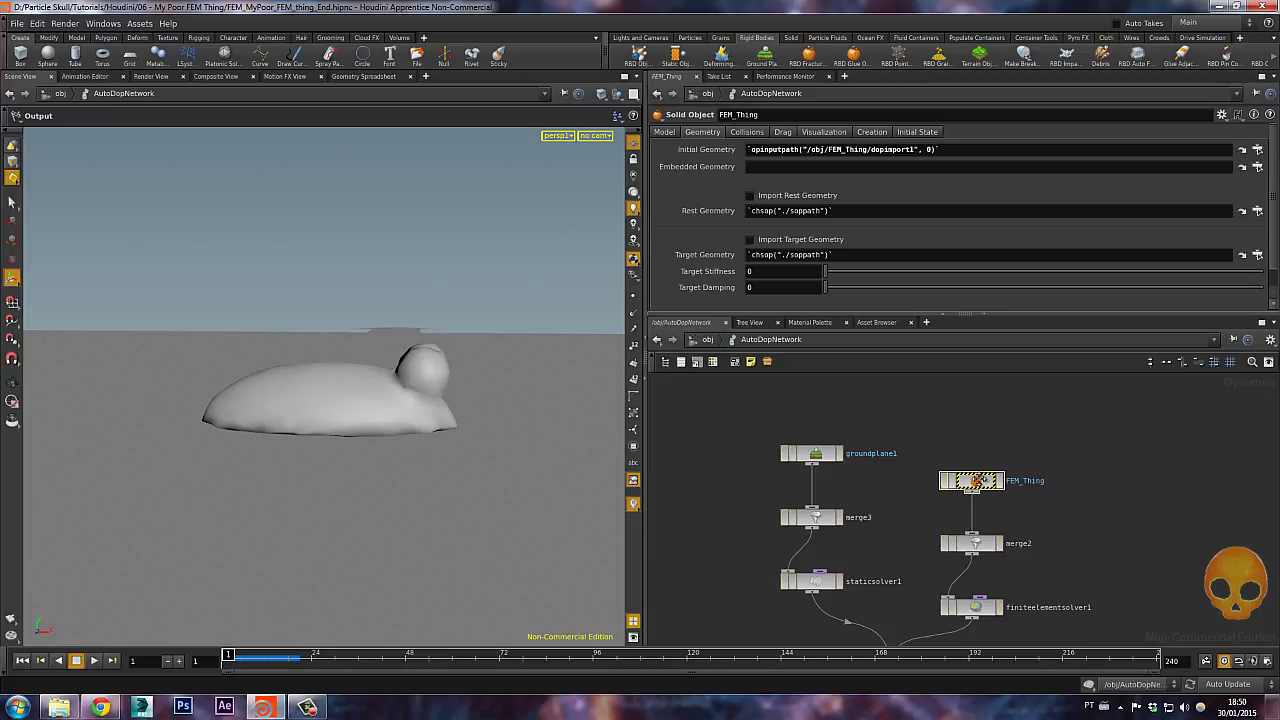
{"action": "left_click", "coordinate": [975, 481]}
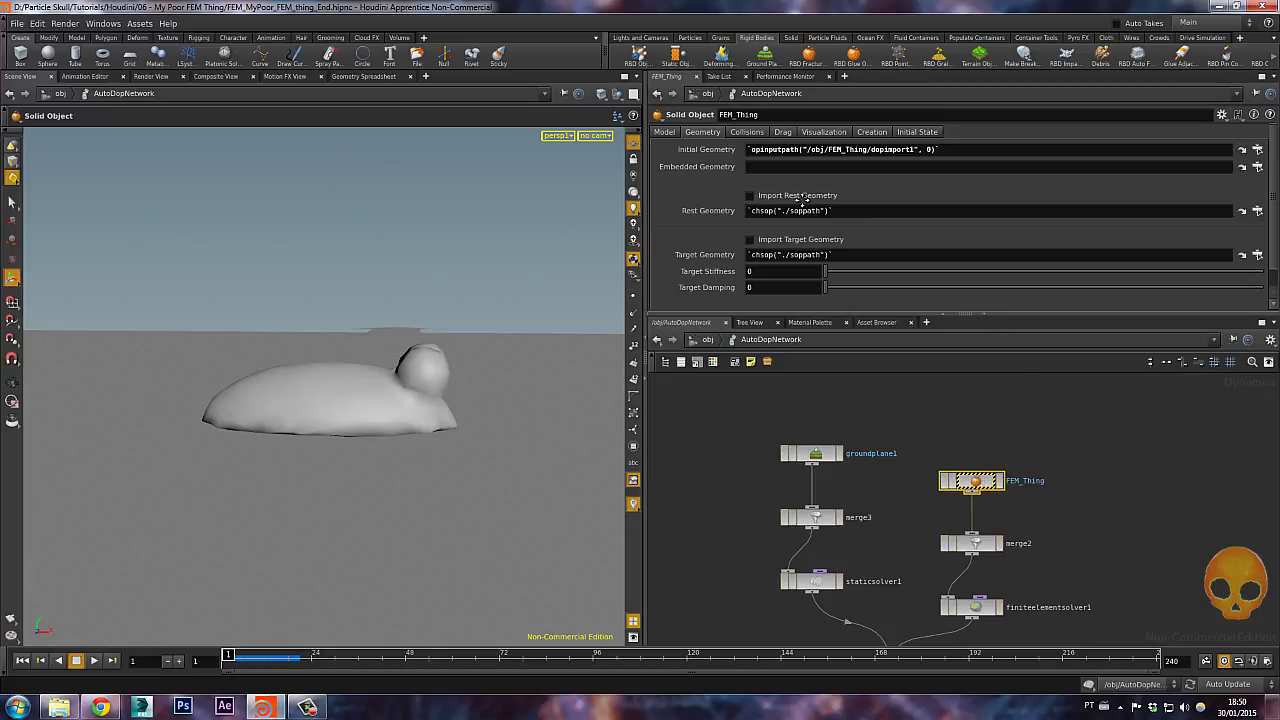
{"action": "left_click", "coordinate": [750, 195]}
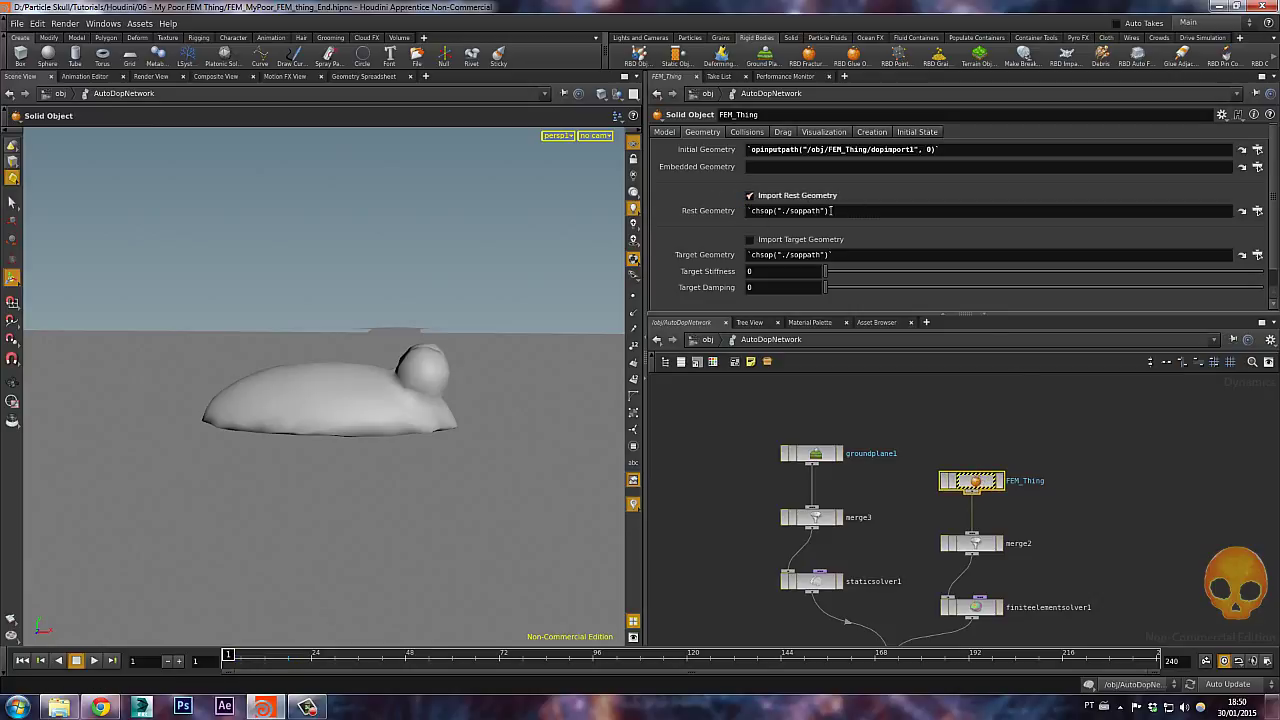
{"action": "left_click", "coordinate": [1258, 211]}
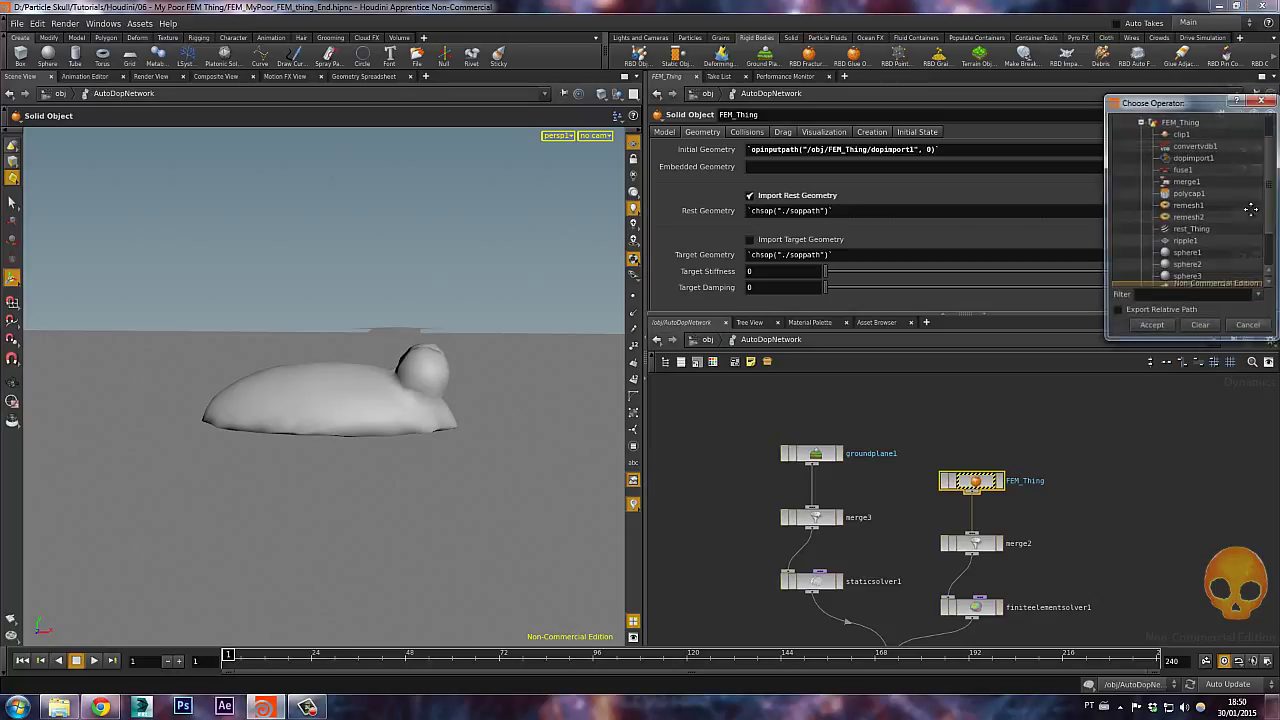
{"action": "left_click", "coordinate": [1188, 229]}
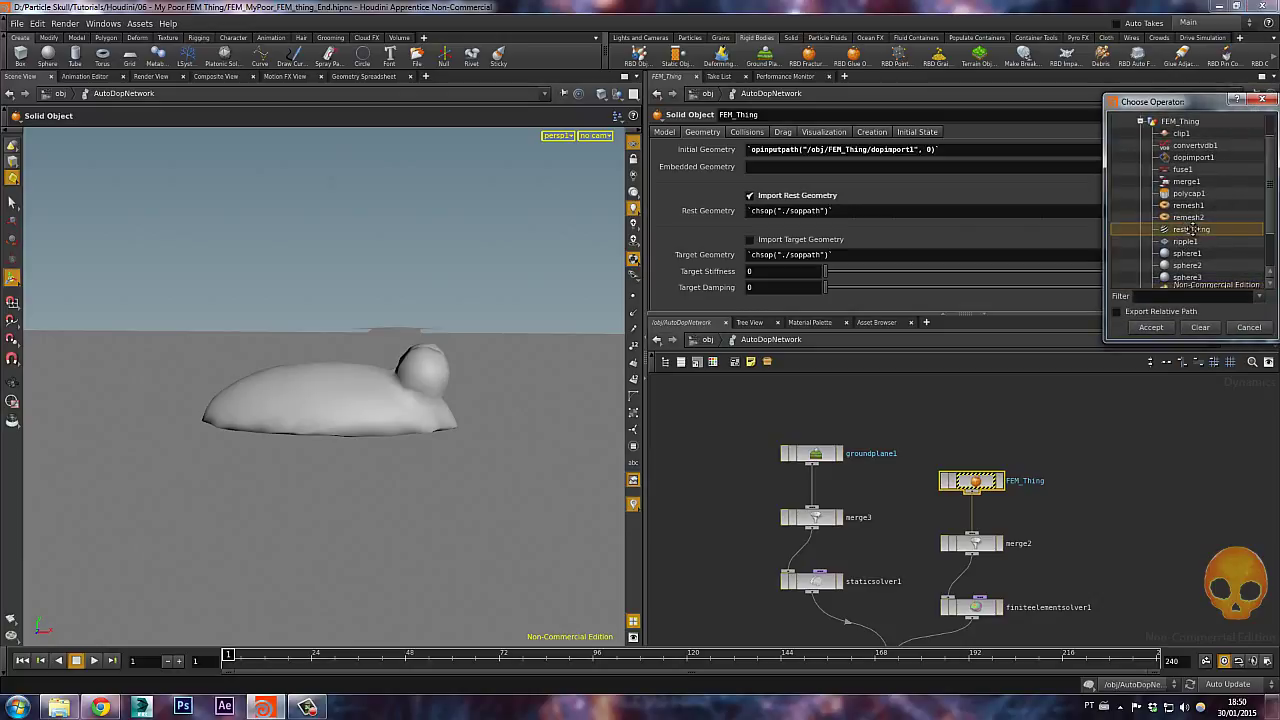
{"action": "left_click", "coordinate": [1152, 328]}
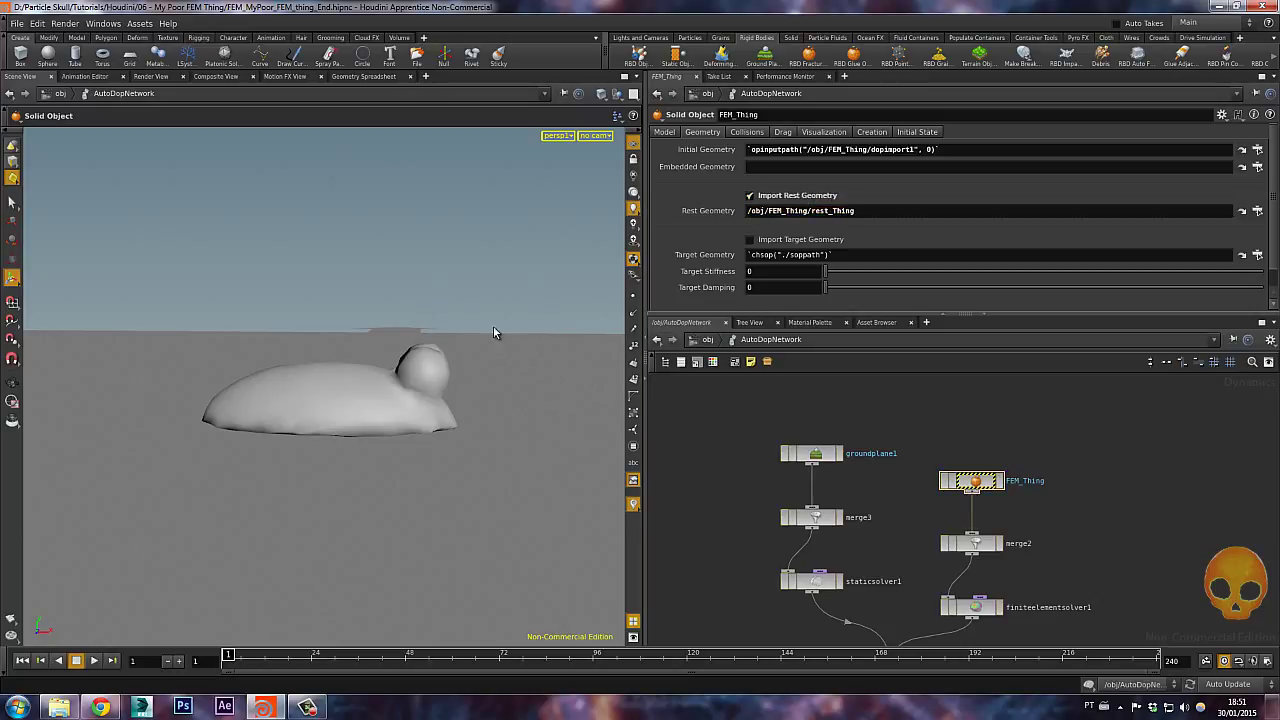
Play the simulation with the imported rest geometry and return the timeline to frame 1.
{"action": "key", "text": "Up"}
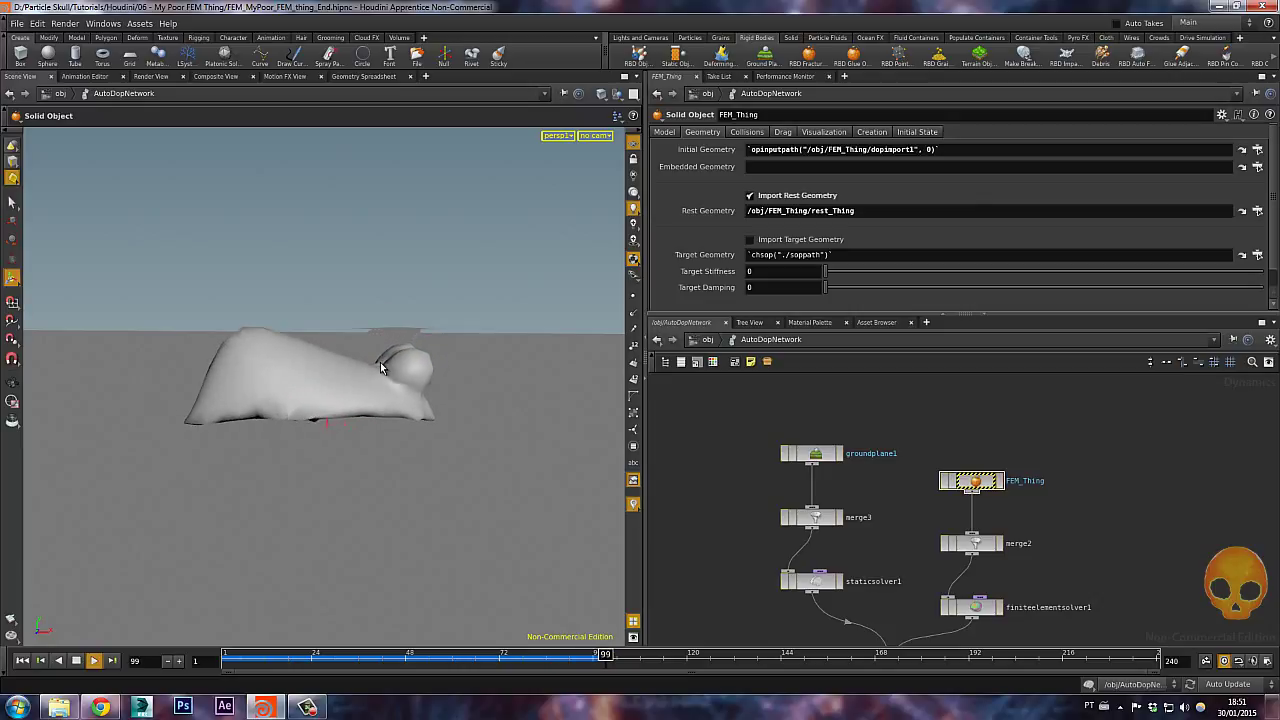
{"action": "key", "text": "ctrl+Up"}
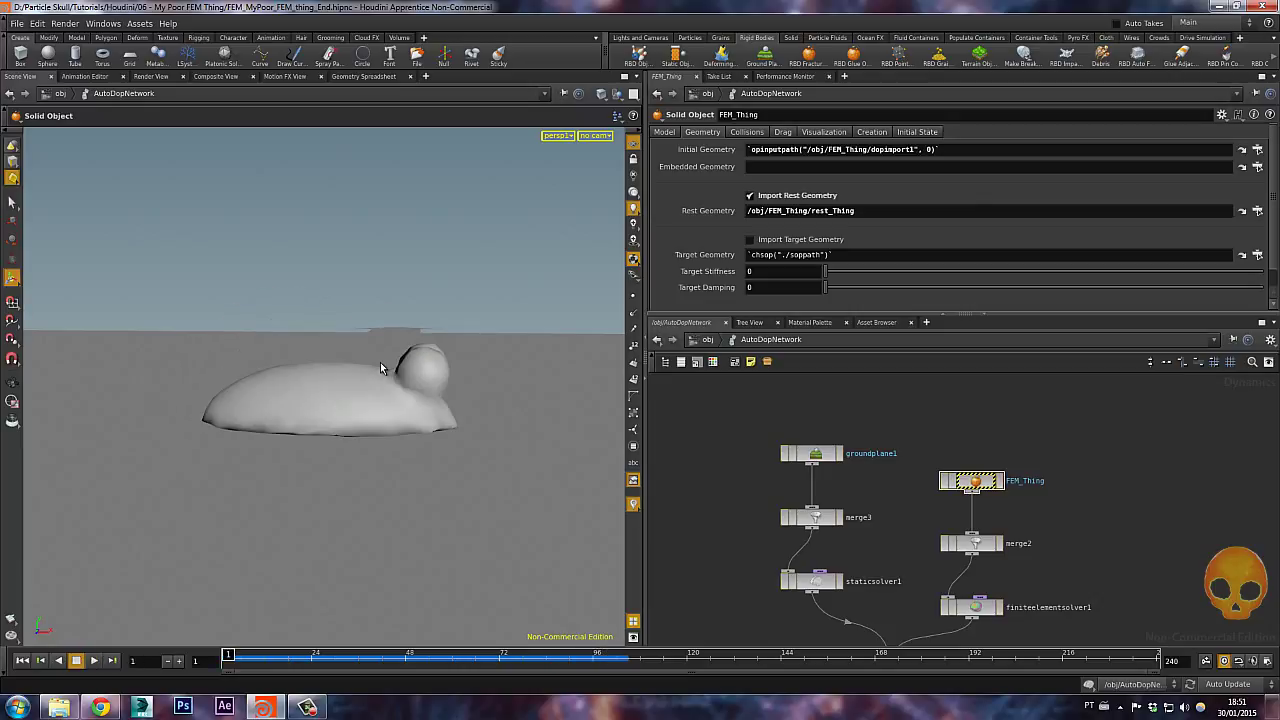
Display the rest_Thing node in the FEM_Thing network and play its ripple animation for comparison.
{"action": "left_click", "coordinate": [704, 339]}
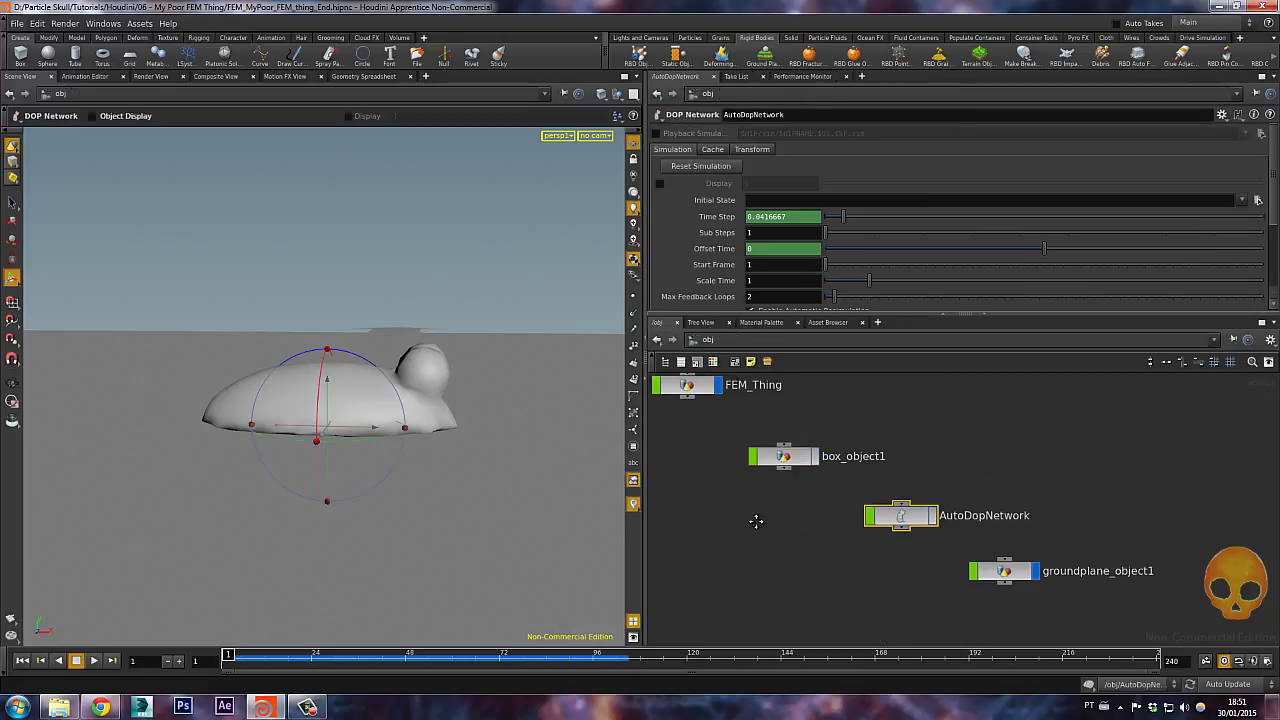
{"action": "double_click", "coordinate": [822, 485]}
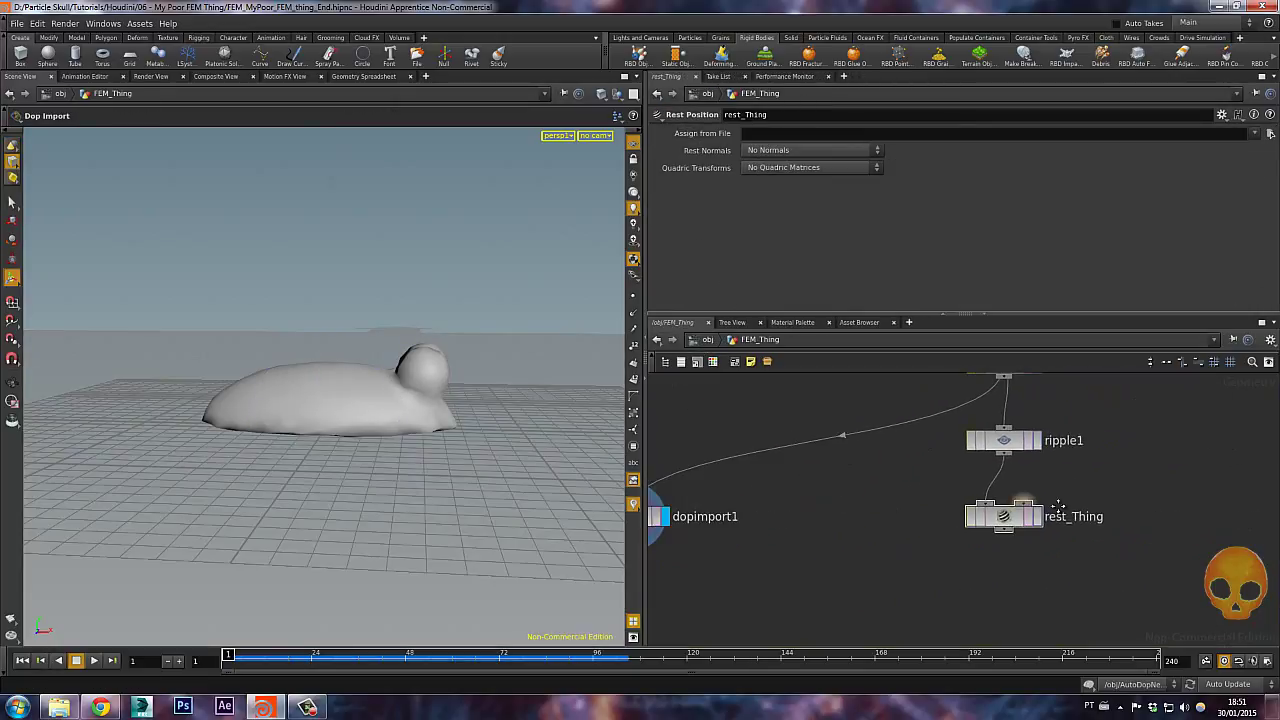
{"action": "left_click", "coordinate": [1037, 517]}
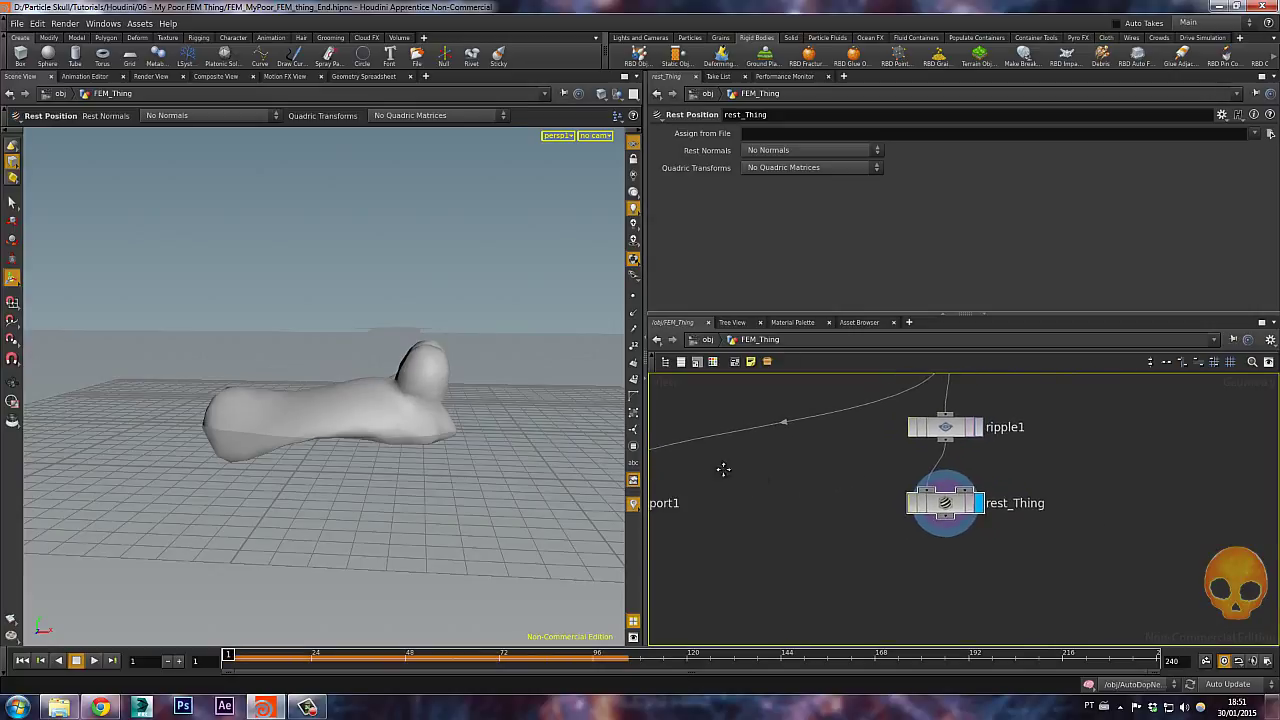
{"action": "key", "text": "Up"}
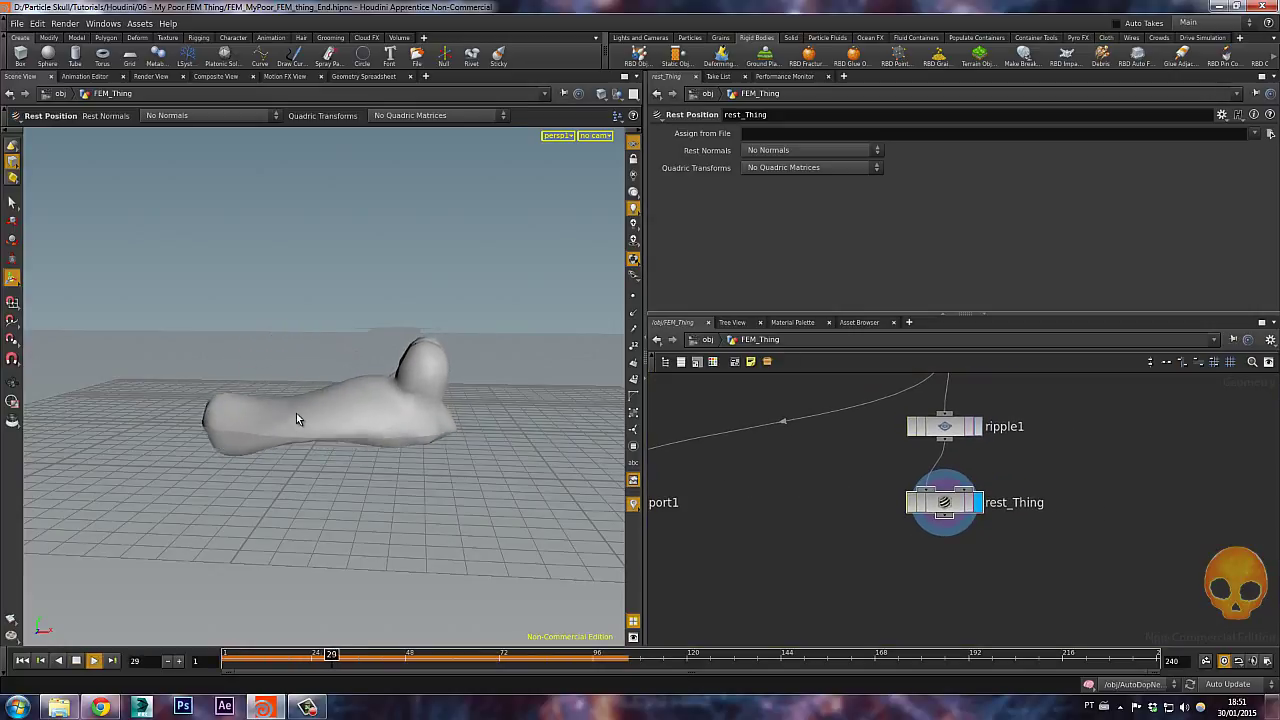
Examine the playing ripple animation of rest_Thing up close in the perspective and back views.
{"action": "key", "text": "Escape"}
{"action": "left_click_drag", "start_coordinate": [254, 277], "coordinate": [283, 281]}
{"action": "key", "text": "Return"}
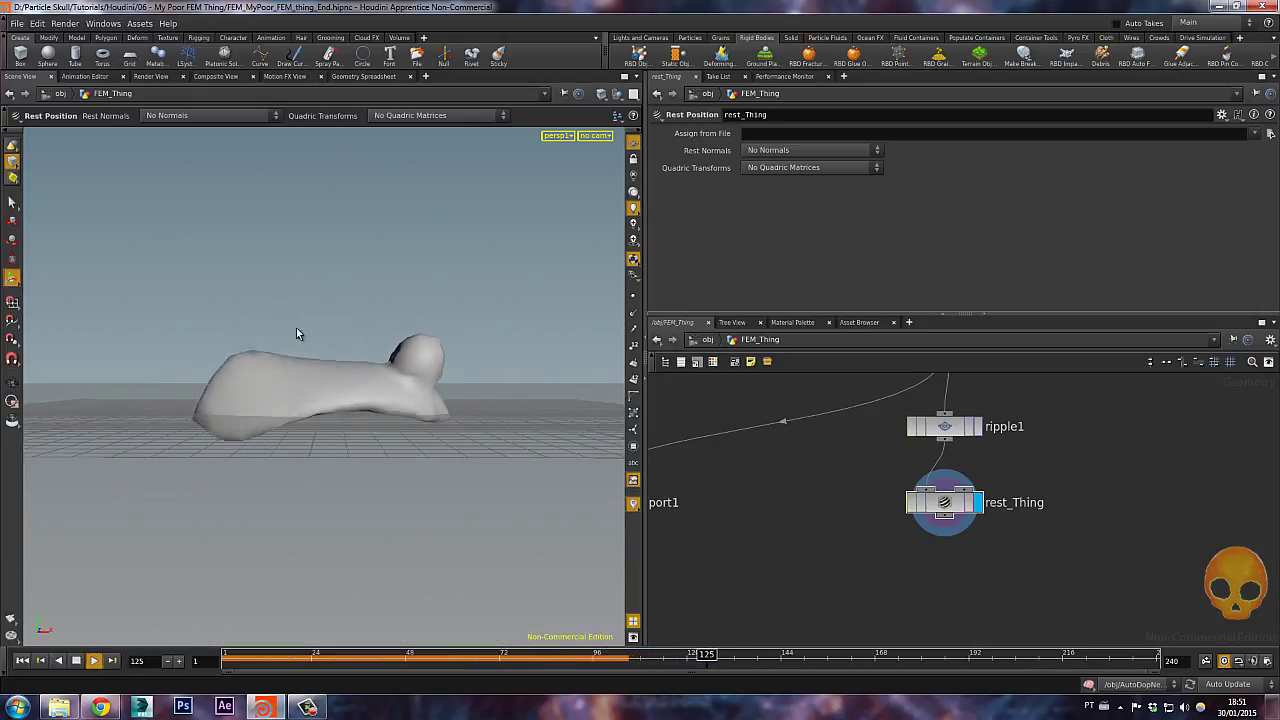
{"action": "key", "text": "space"}
{"action": "key", "text": "3"}
{"action": "key", "text": "space"}
{"action": "right_click_drag", "start_coordinate": [316, 361], "coordinate": [322, 460]}
{"action": "right_click_drag", "start_coordinate": [326, 145], "coordinate": [314, 308]}
{"action": "middle_click_drag", "start_coordinate": [314, 308], "coordinate": [309, 411]}
{"action": "right_click_drag", "start_coordinate": [311, 320], "coordinate": [318, 364]}
Set the Up Direction of ripple1 to 1.5, 1, 0 while the animation plays, and return the timeline to frame 1.
{"action": "middle_click_drag", "start_coordinate": [768, 498], "coordinate": [735, 543]}
{"action": "left_click", "coordinate": [907, 472]}
{"action": "left_click", "coordinate": [907, 473]}
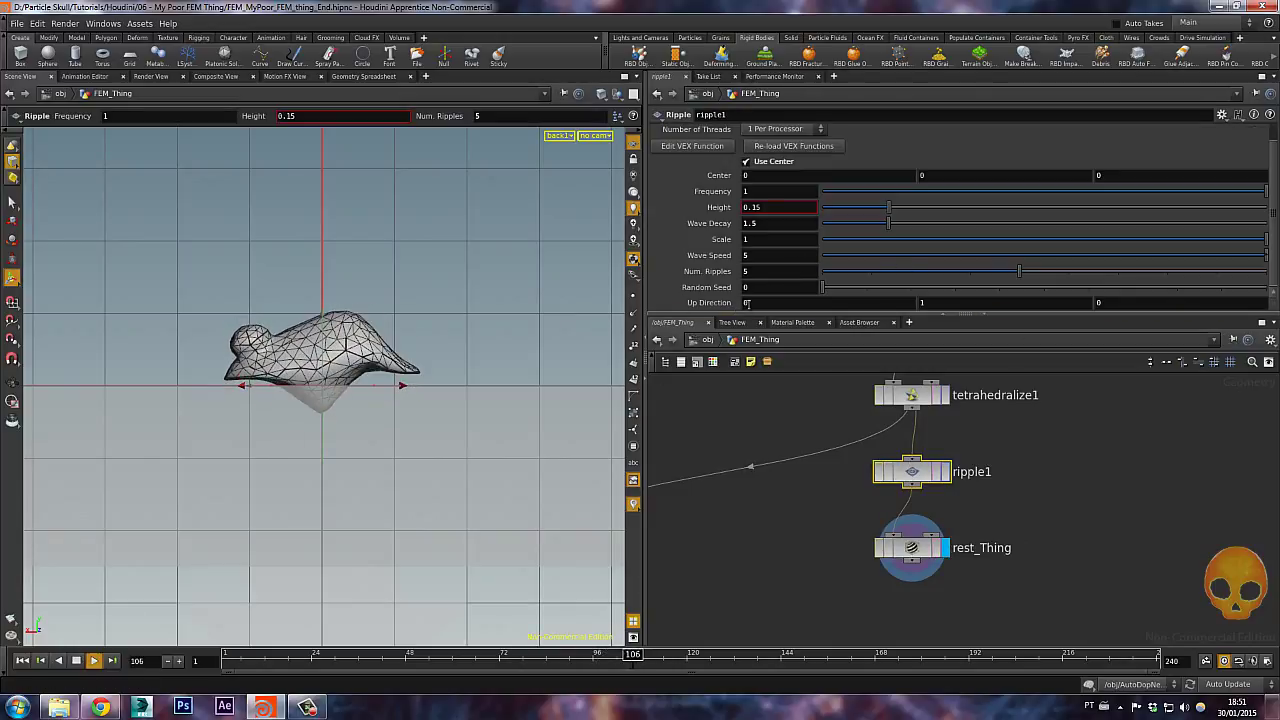
{"action": "middle_click_drag", "start_coordinate": [716, 303], "coordinate": [800, 305]}
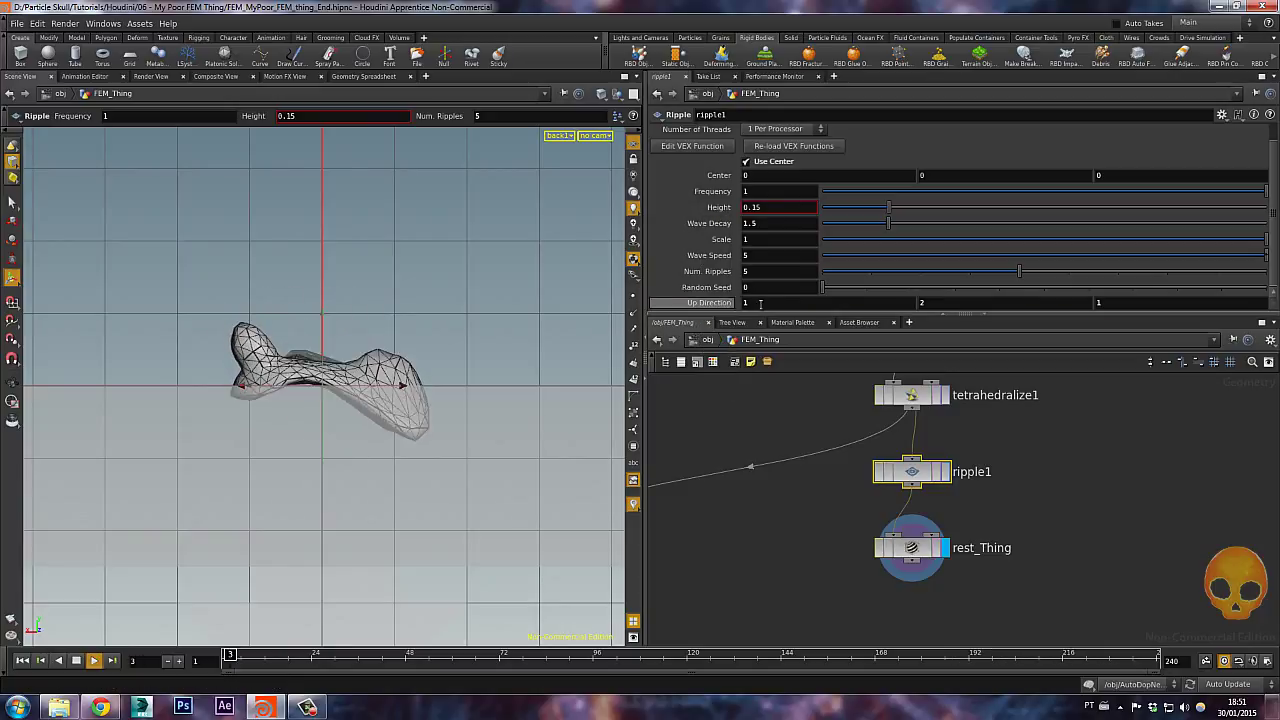
{"action": "middle_click_drag", "start_coordinate": [706, 303], "coordinate": [745, 302]}
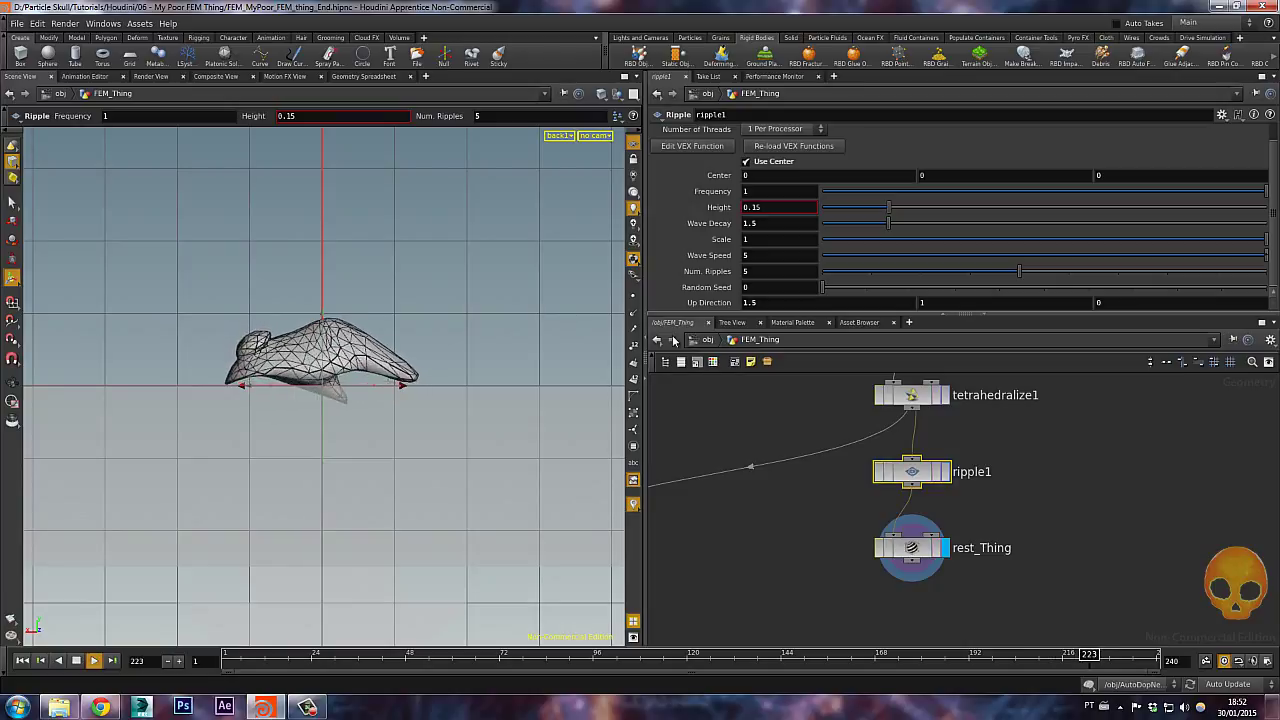
{"action": "key", "text": "ctrl+Up"}
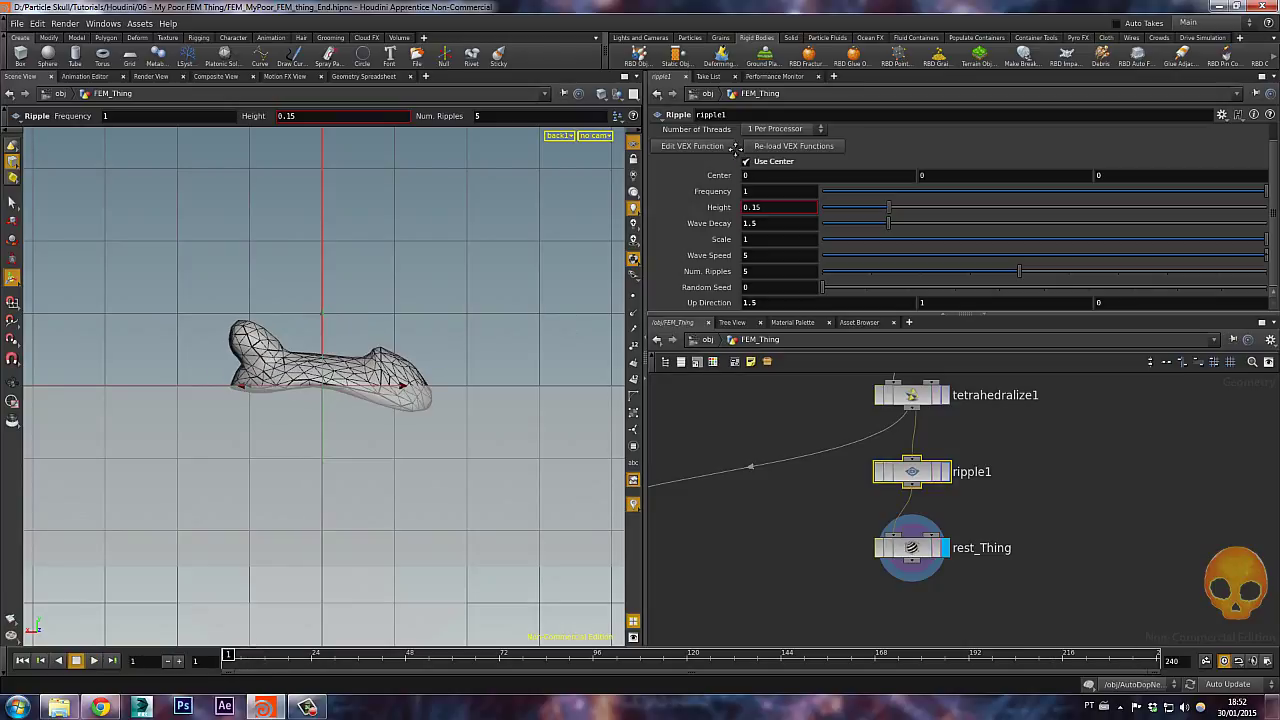
Switch to the perspective view, display the dopimport1 node instead of rest_Thing, and return to the object level.
{"action": "key", "text": "space+1"}
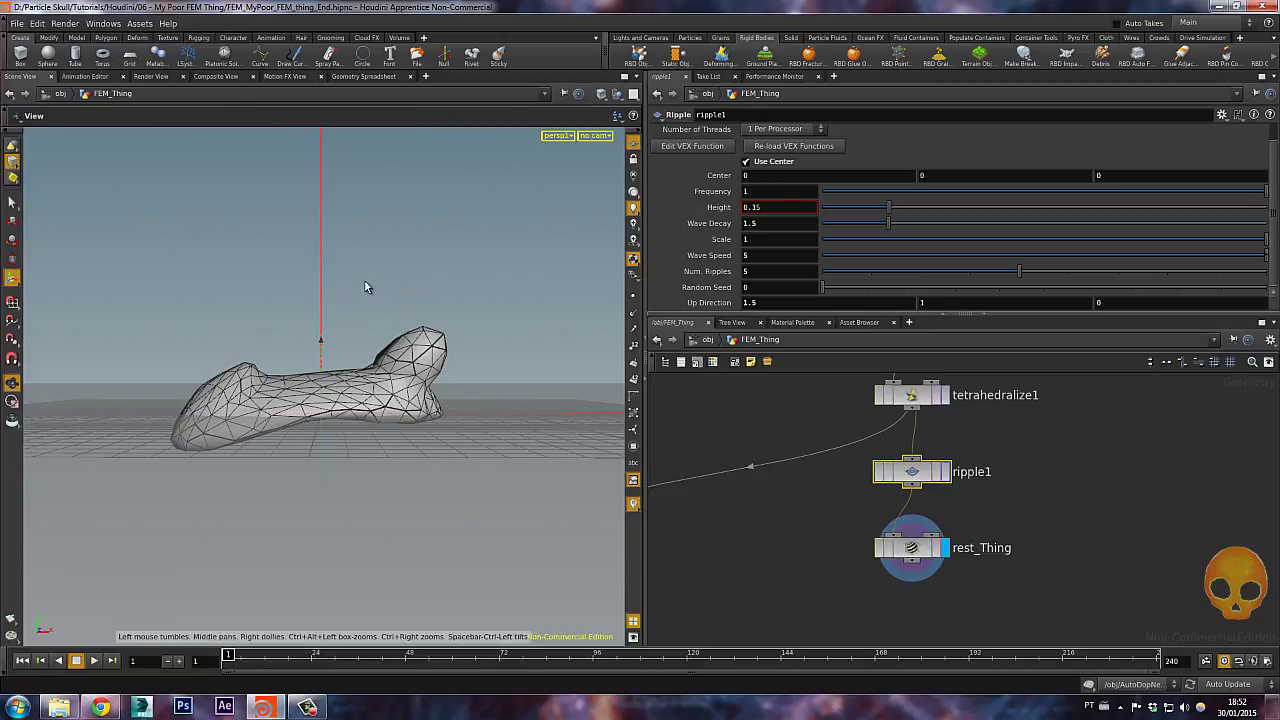
{"action": "right_click_drag", "start_coordinate": [373, 265], "coordinate": [373, 302], "text": "alt"}
{"action": "left_click_drag", "start_coordinate": [372, 302], "coordinate": [460, 325]}
{"action": "middle_click_drag", "start_coordinate": [874, 503], "coordinate": [937, 496]}
{"action": "left_click", "coordinate": [744, 471]}
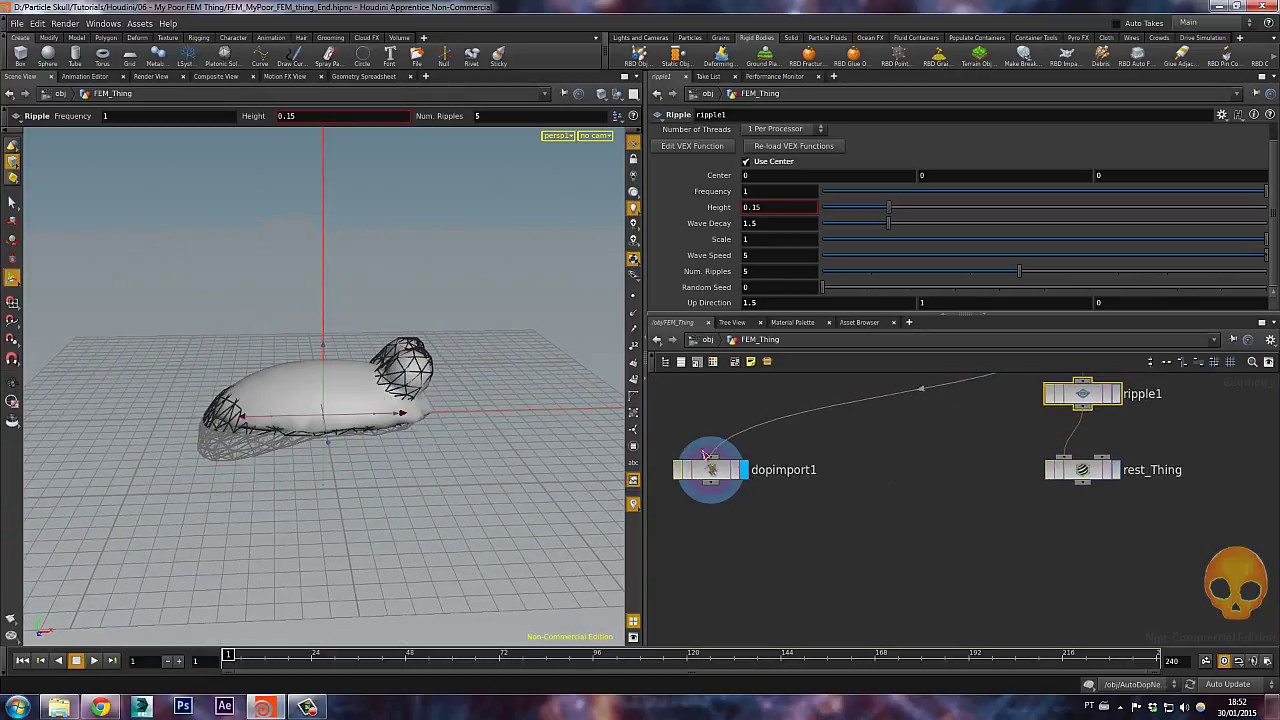
{"action": "key", "text": "s"}
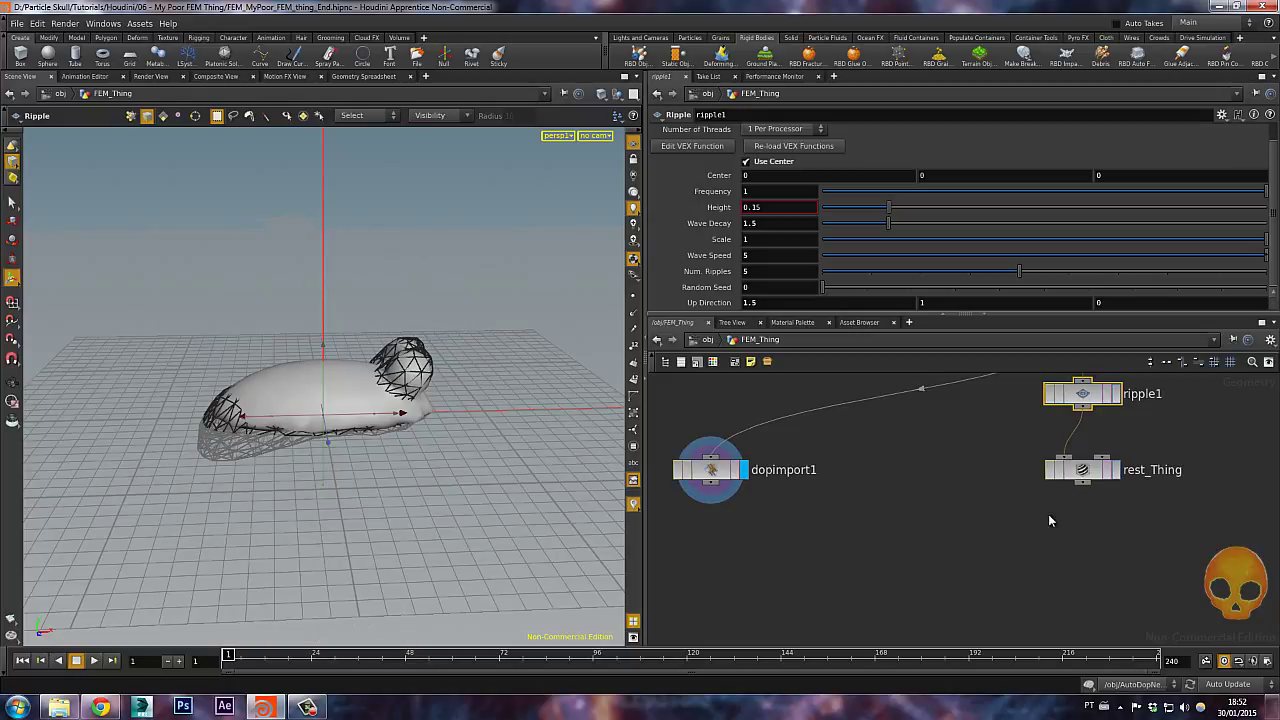
{"action": "left_click_drag", "start_coordinate": [927, 537], "coordinate": [810, 527]}
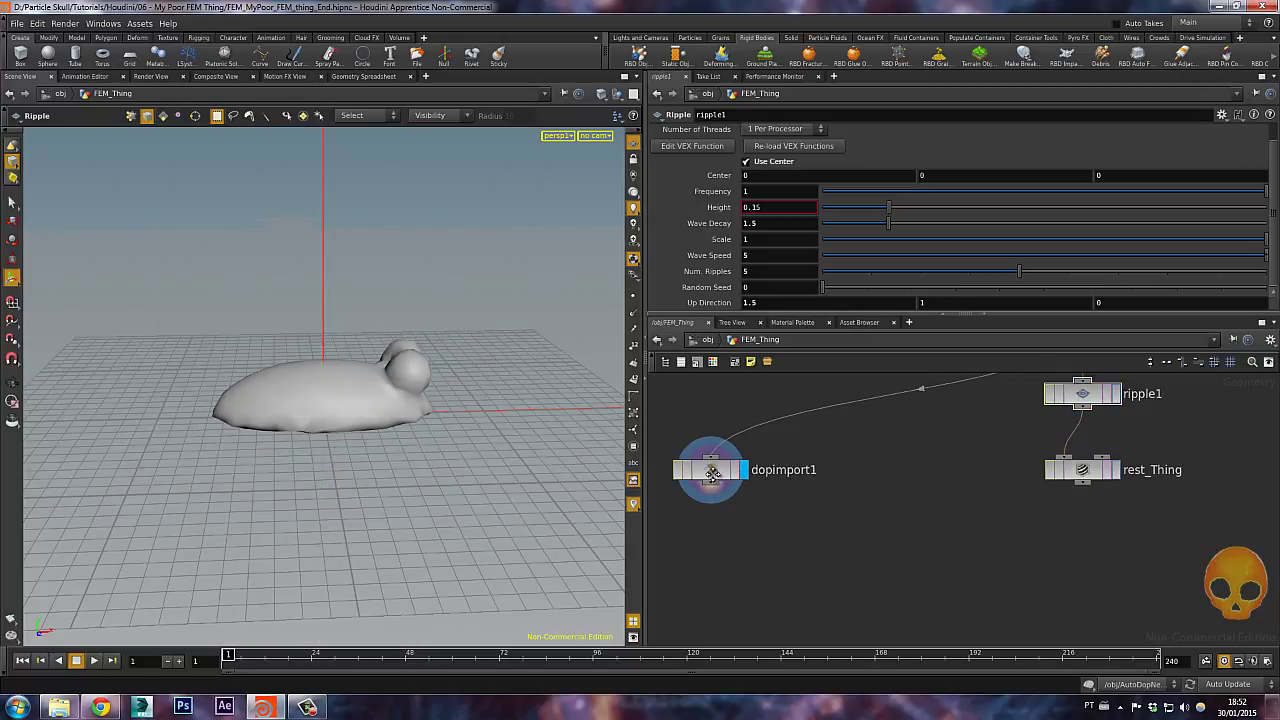
{"action": "left_click", "coordinate": [712, 472]}
{"action": "left_click", "coordinate": [706, 340]}
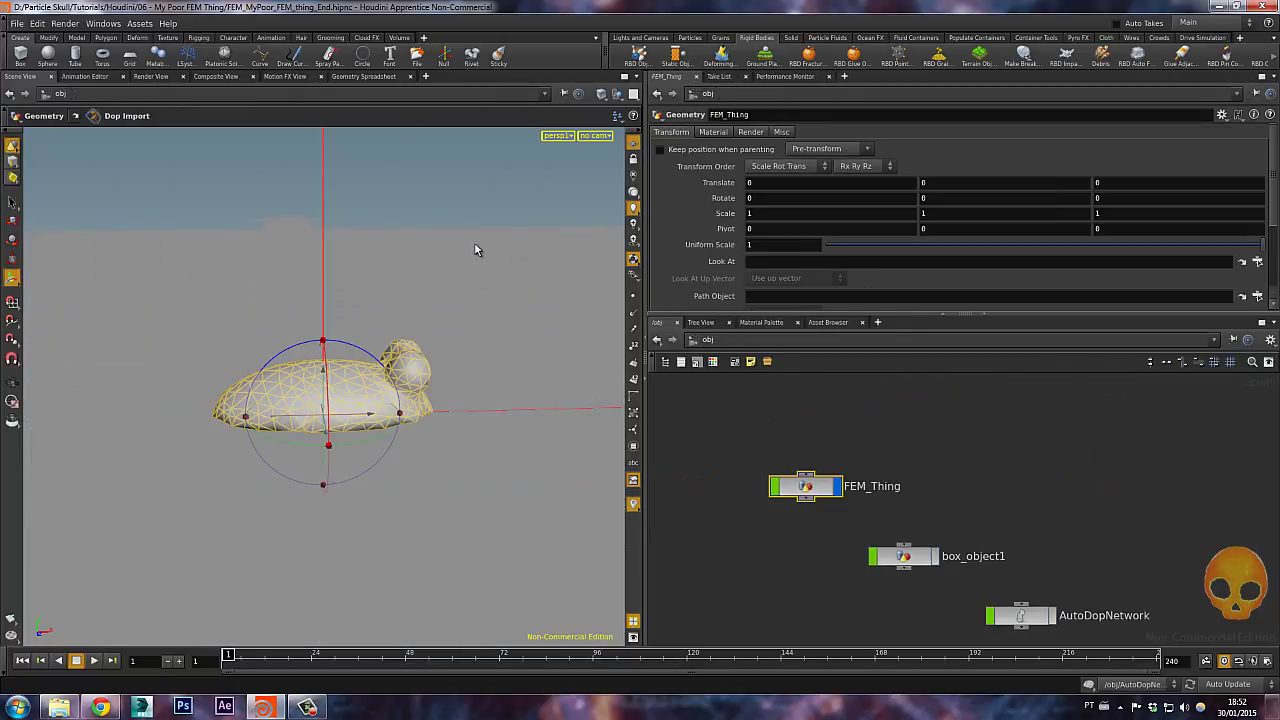
Play the FEM_Thing simulation with the tilted ripple direction and return the timeline to frame 1.
{"action": "key", "text": "Up"}
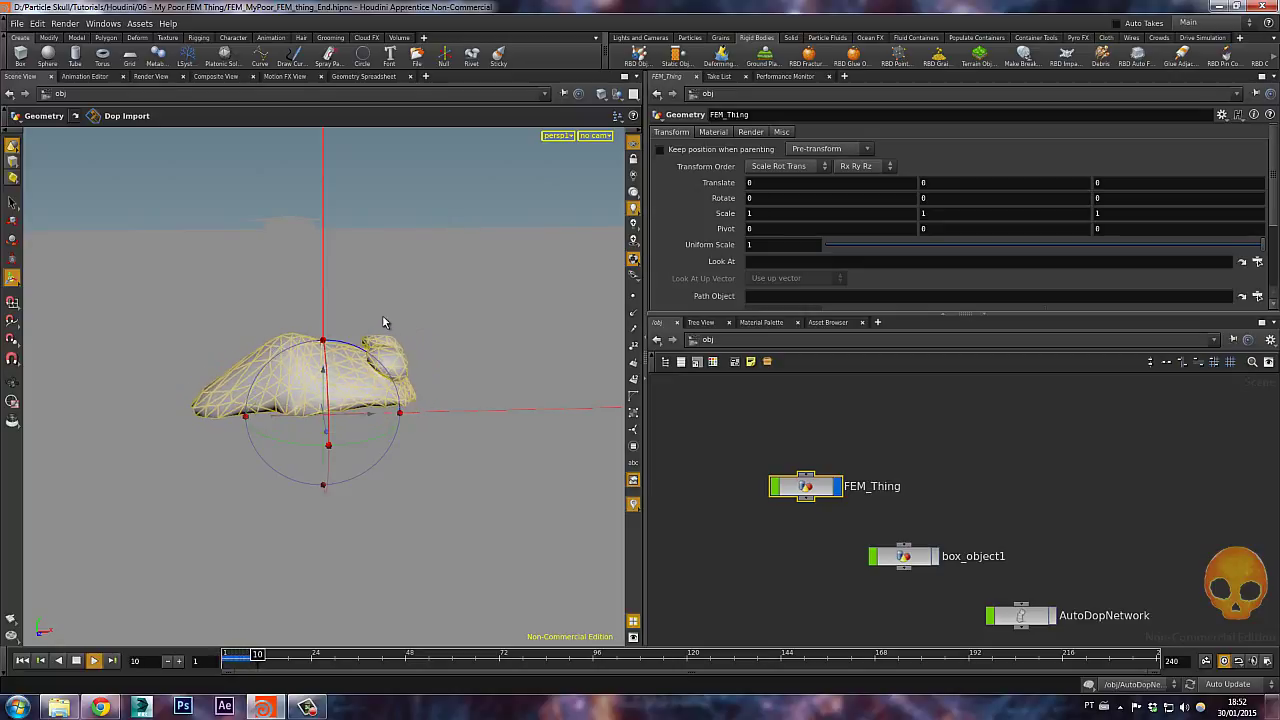
{"action": "key", "text": "Escape"}
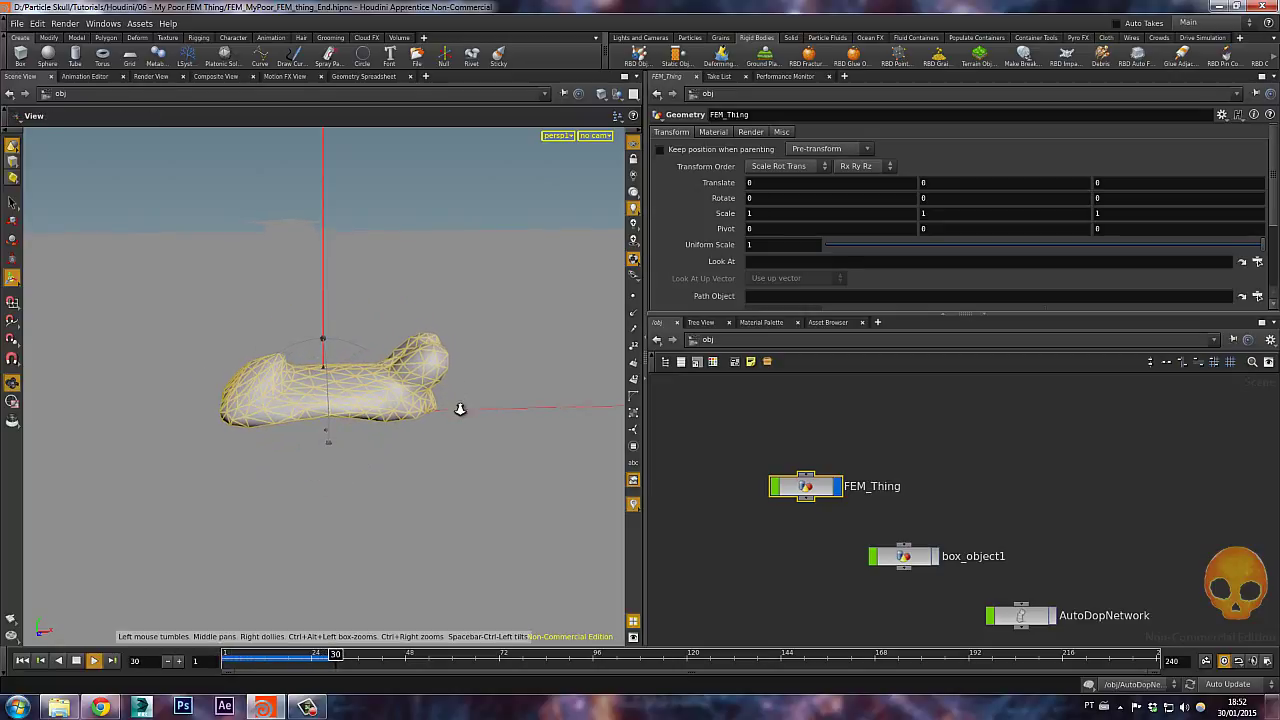
{"action": "left_click_drag", "start_coordinate": [471, 420], "coordinate": [441, 400]}
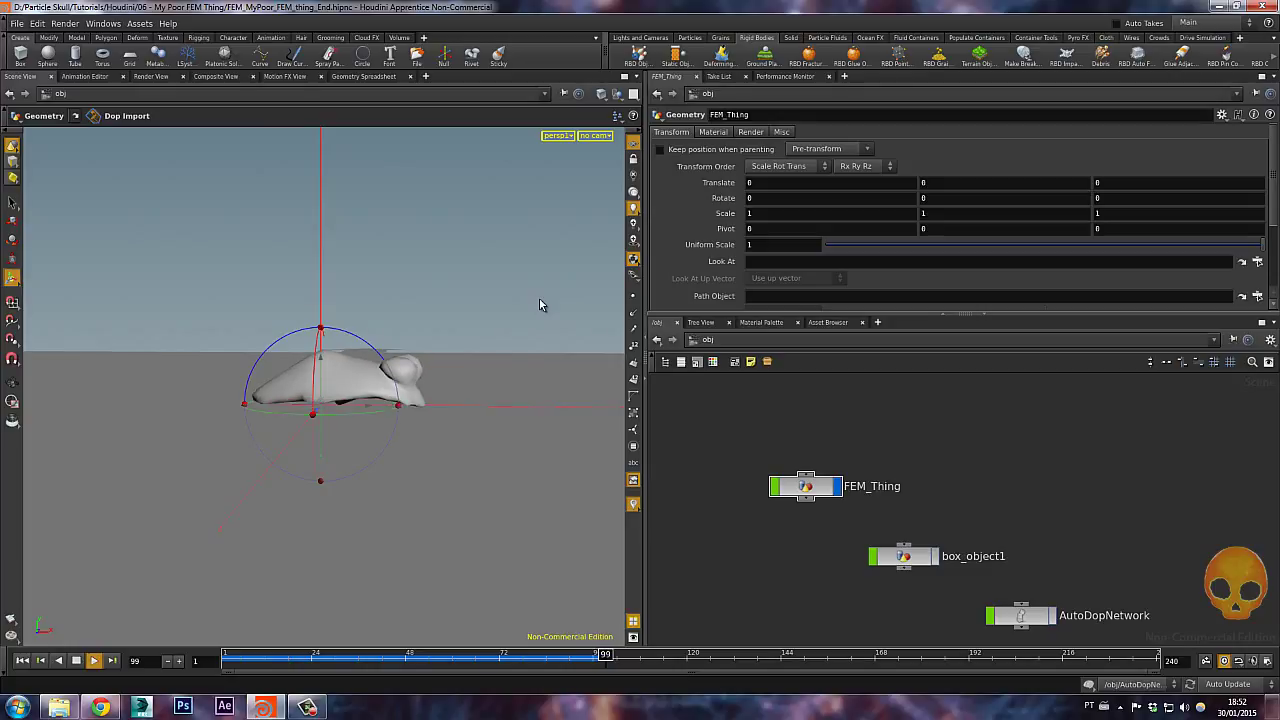
{"action": "key", "text": "ctrl+Up"}
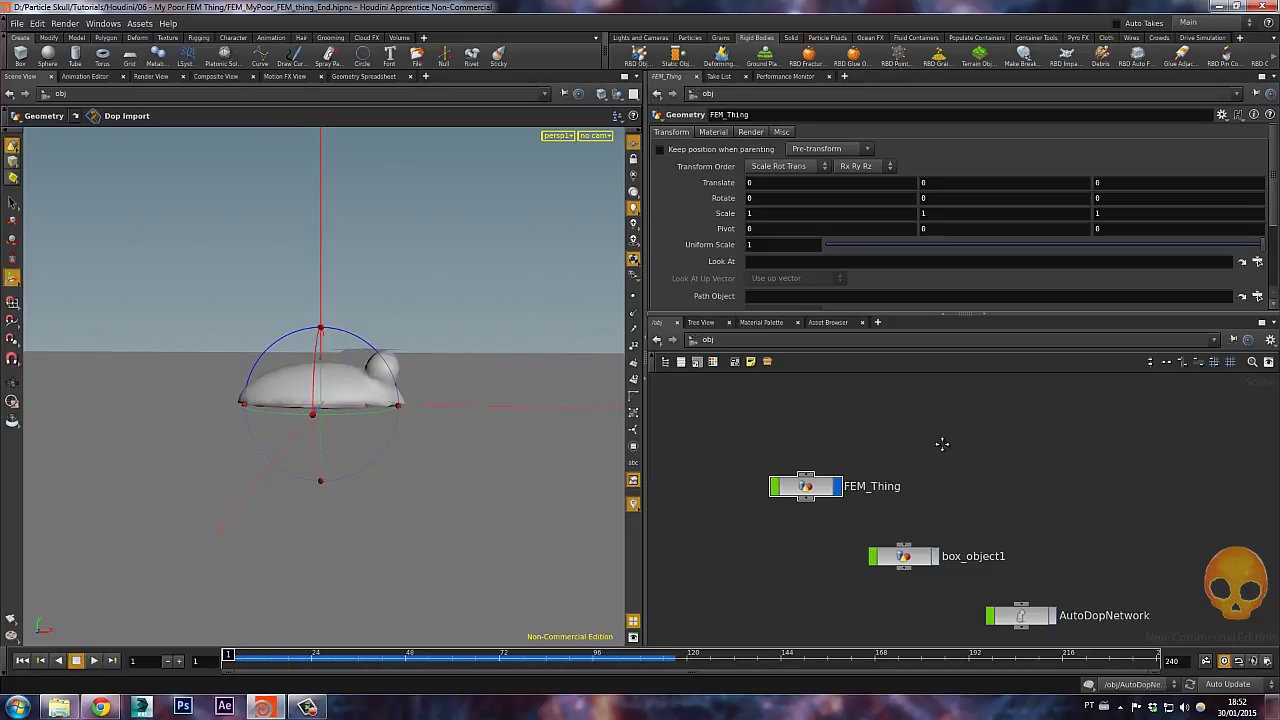
In AutoDopNetwork, set the FEM_Thing solid object's Shape Stiffness and Volume Stiffness to 0.0001 and test-play the simulation.
{"action": "double_click", "coordinate": [1028, 616]}
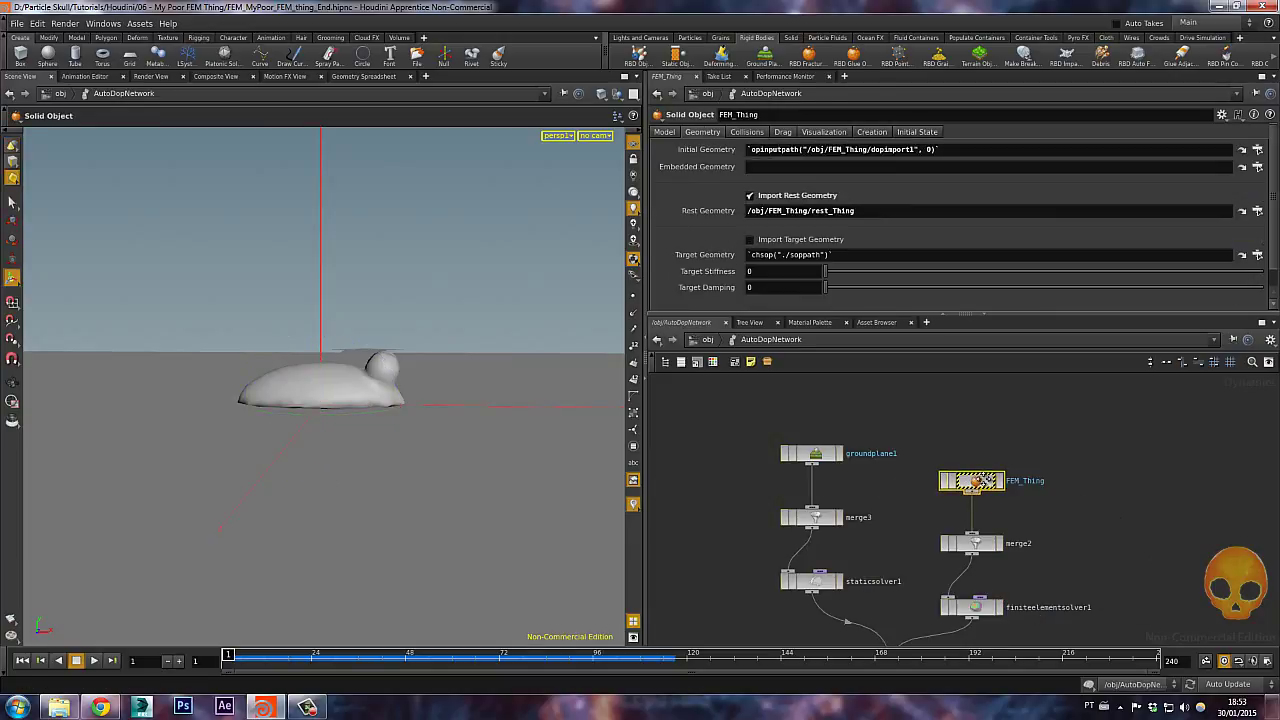
{"action": "left_click", "coordinate": [664, 132]}
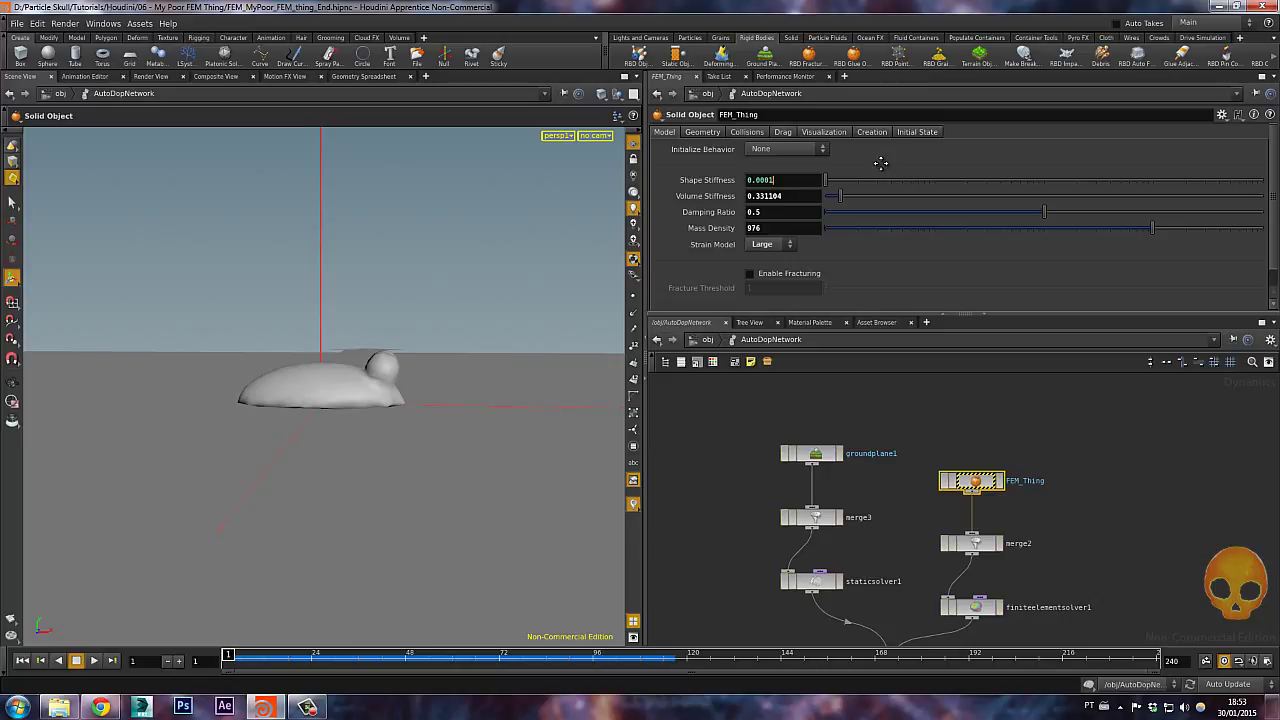
{"action": "key", "text": "Return"}
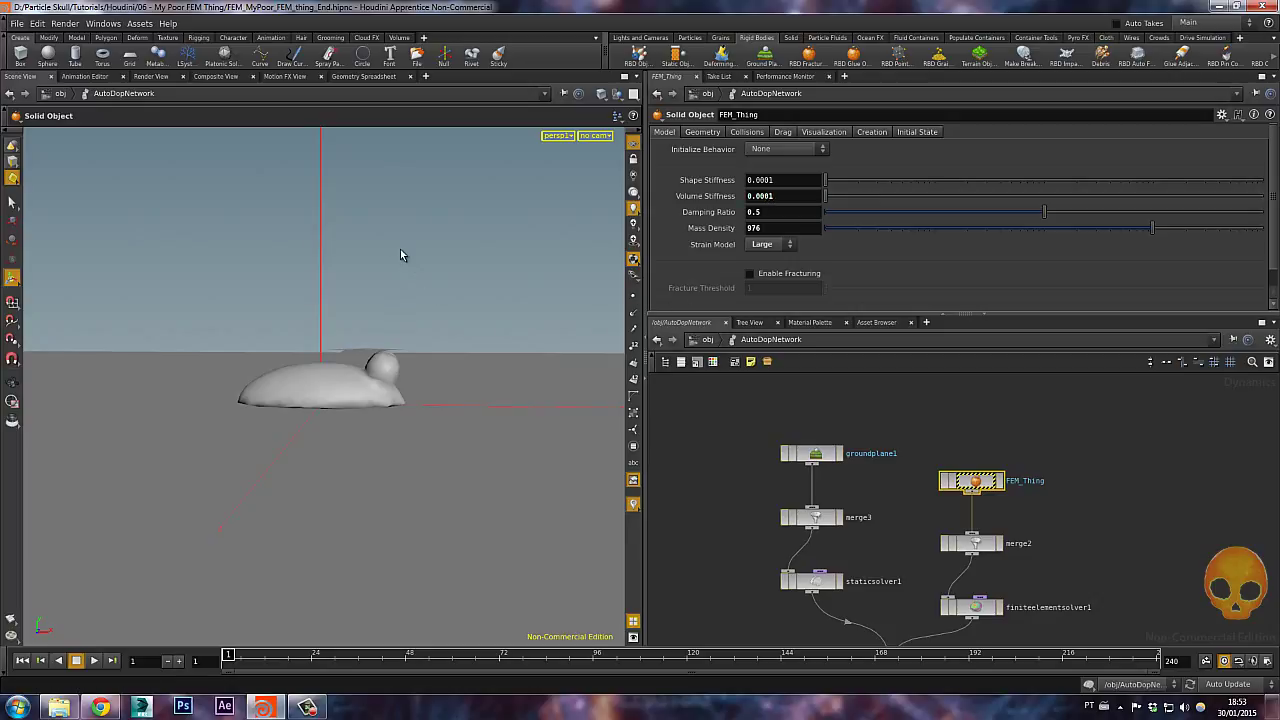
{"action": "key", "text": "Up"}
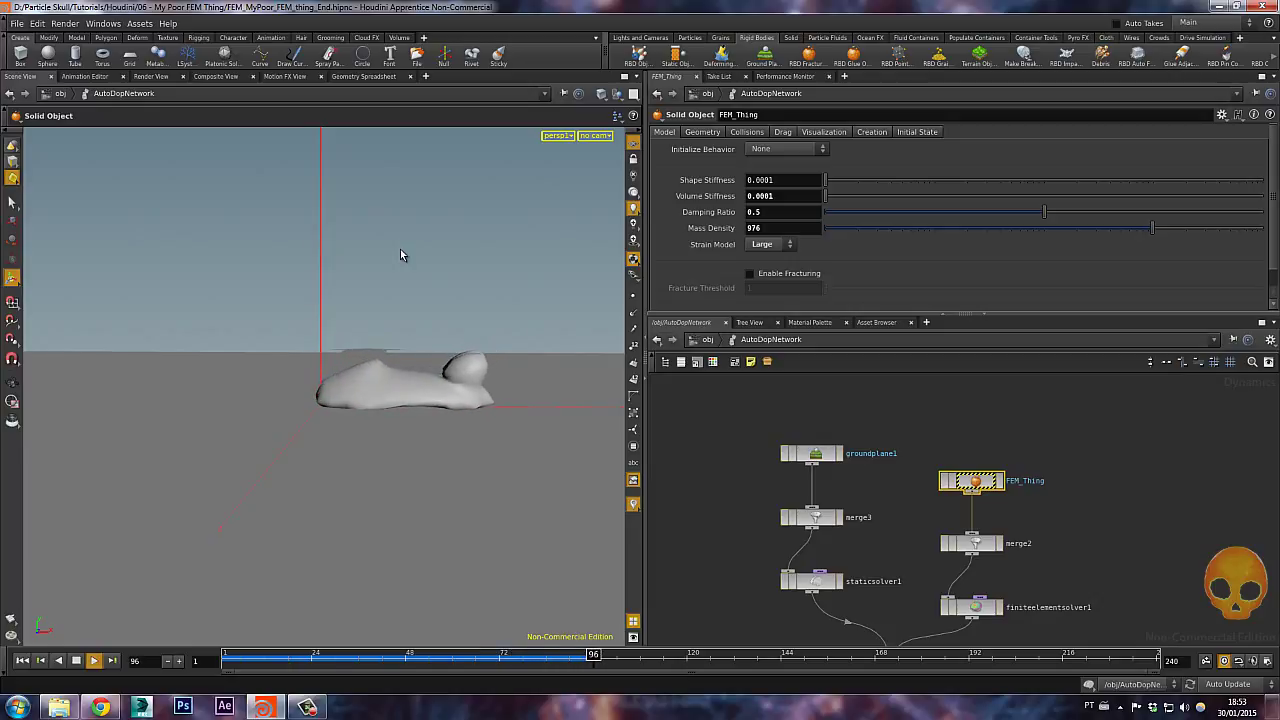
{"action": "key", "text": "ctrl+Up"}
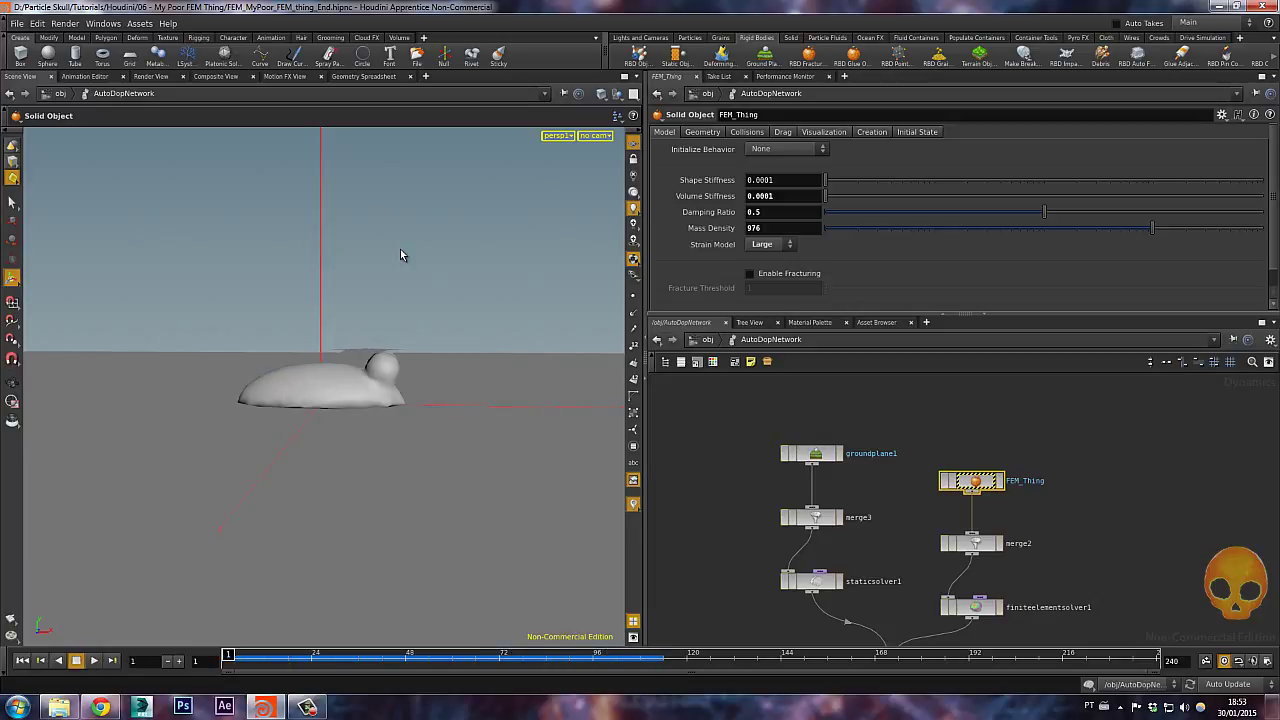
Set the collision Friction of the FEM_Thing solid object to 0.5.
{"action": "left_click", "coordinate": [762, 132]}
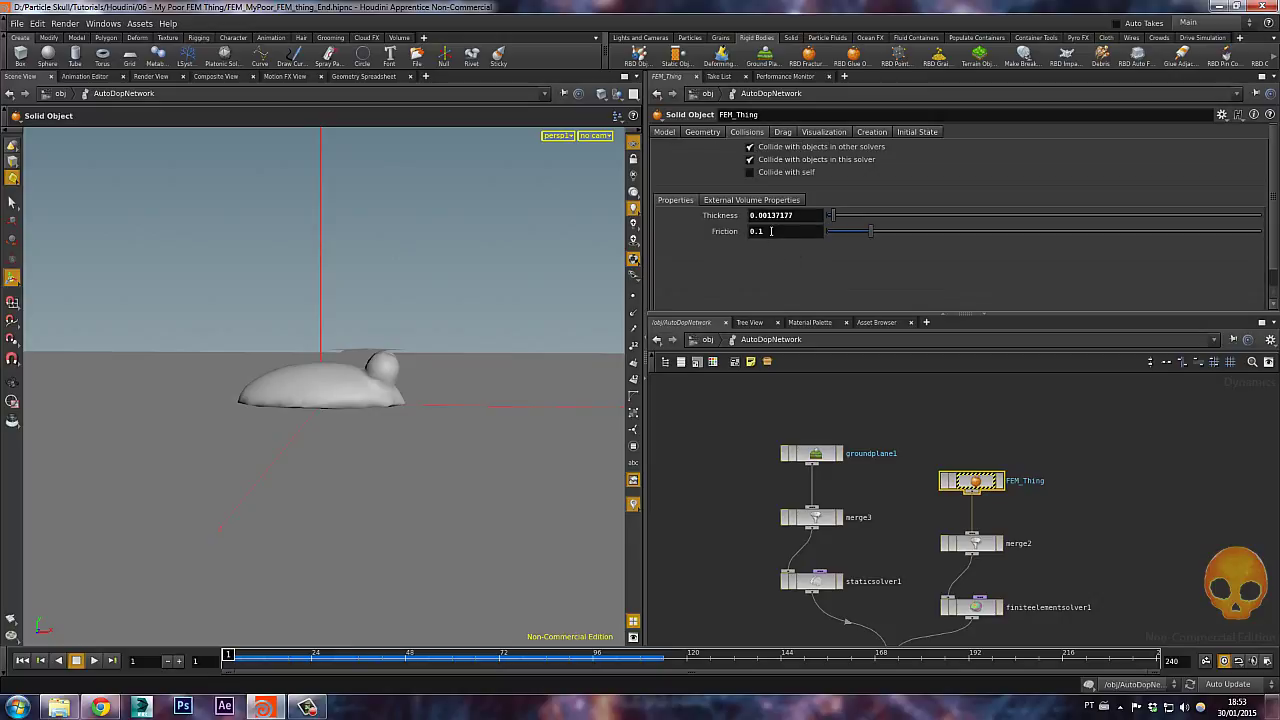
{"action": "left_click", "coordinate": [788, 232]}
{"action": "type", "text": "0.5"}
{"action": "key", "text": "Return"}
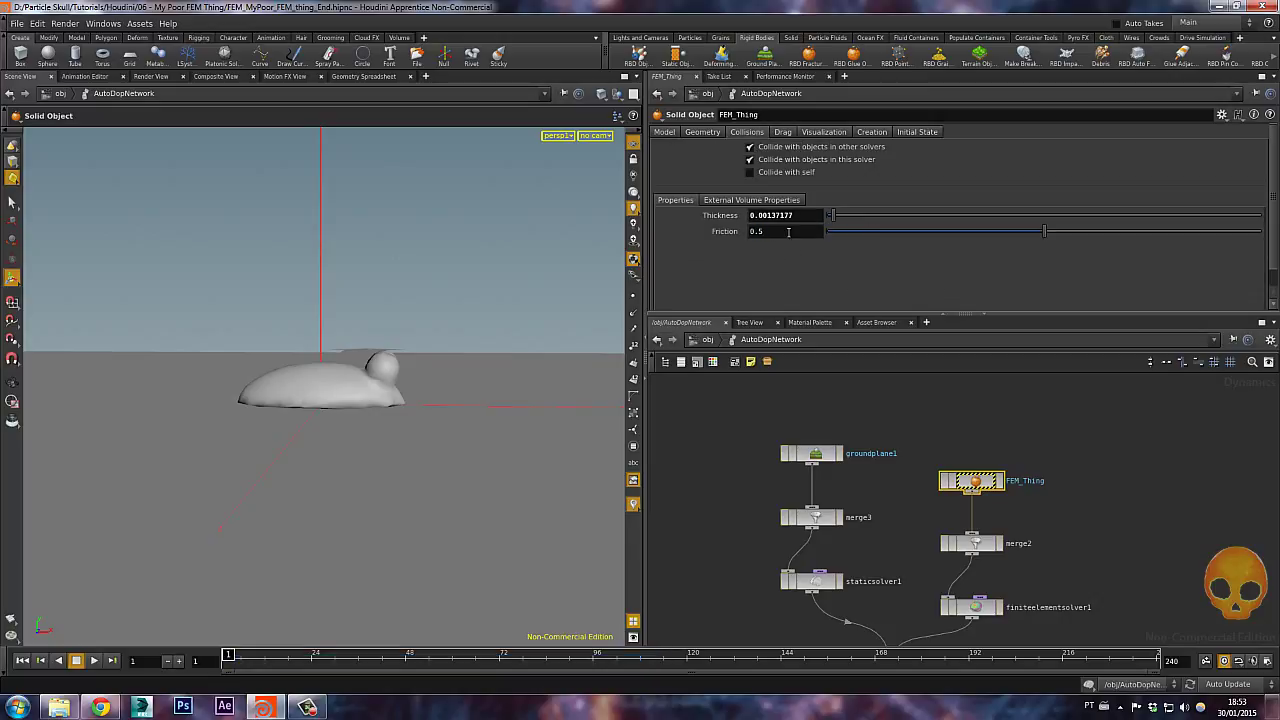
Show the solid object's model parameters and play the simulation, watching the creature's movement over the ground in the front view.
{"action": "left_click", "coordinate": [664, 132]}
{"action": "key", "text": "Up"}
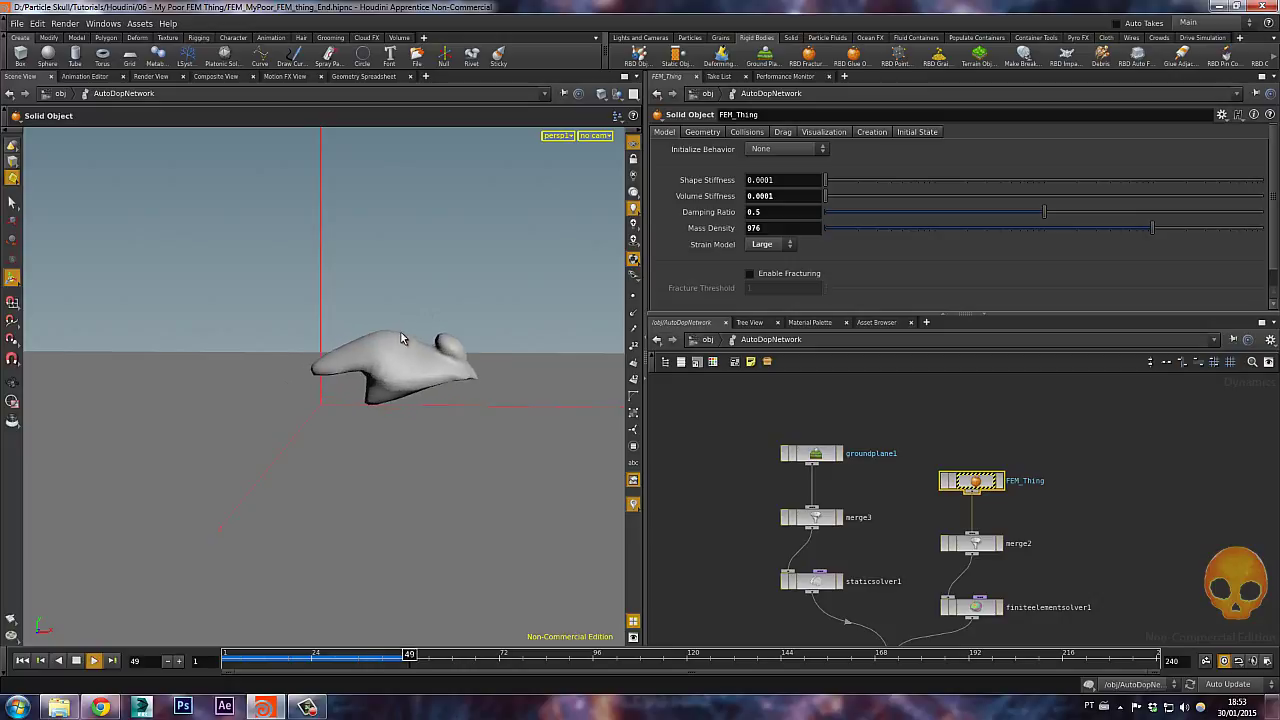
{"action": "key", "text": "space+3"}
{"action": "right_click_drag", "start_coordinate": [357, 349], "coordinate": [353, 105], "text": "alt"}
{"action": "right_click_drag", "start_coordinate": [386, 309], "coordinate": [397, 178], "text": "alt"}
{"action": "mouse_move", "coordinate": [333, 353]}
{"action": "middle_mouse_down", "text": "alt"}
{"action": "mouse_move", "coordinate": [314, 379]}
{"action": "mouse_move", "coordinate": [323, 355]}
{"action": "middle_mouse_up", "text": "alt"}
{"action": "right_click_drag", "start_coordinate": [315, 348], "coordinate": [311, 268], "text": "alt"}
Lower the FEM_Thing Shape Stiffness to 0.00001, replay the simulation from frame 1, and reset it in the perspective view.
{"action": "key", "text": "ctrl+Up"}
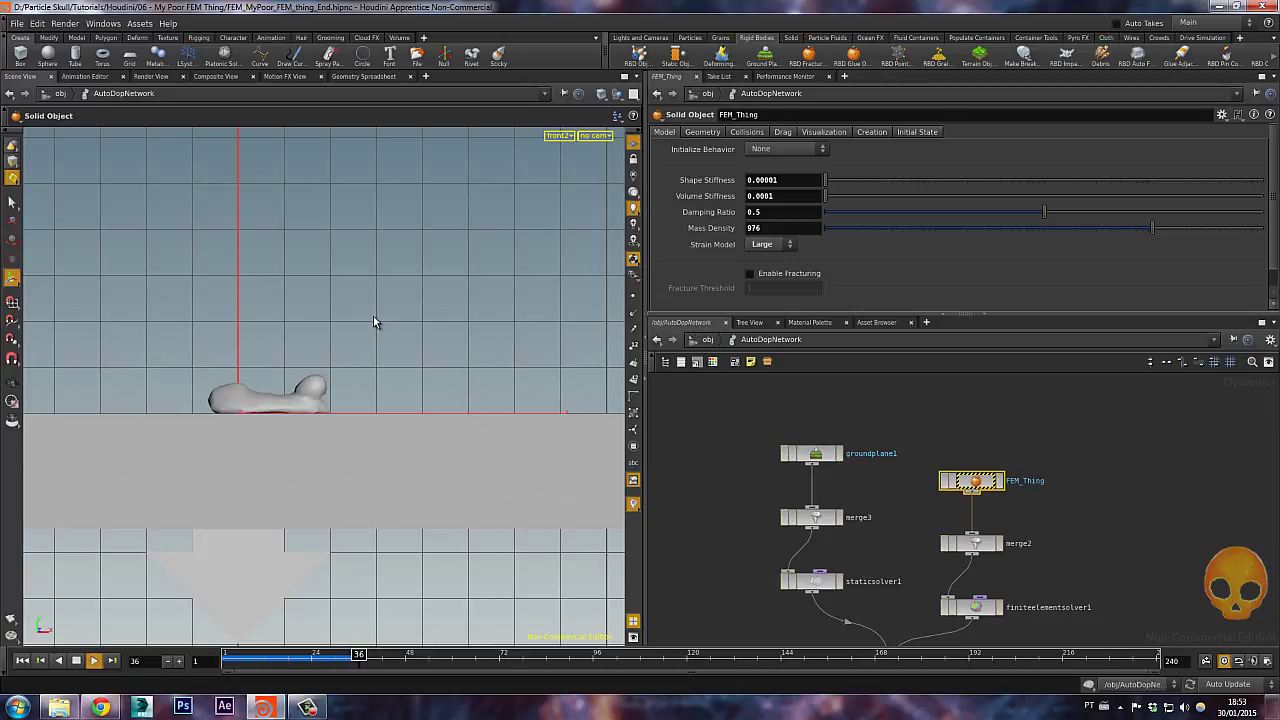
{"action": "key", "text": "Escape"}
{"action": "right_click_drag", "start_coordinate": [330, 264], "coordinate": [348, 167], "text": "alt"}
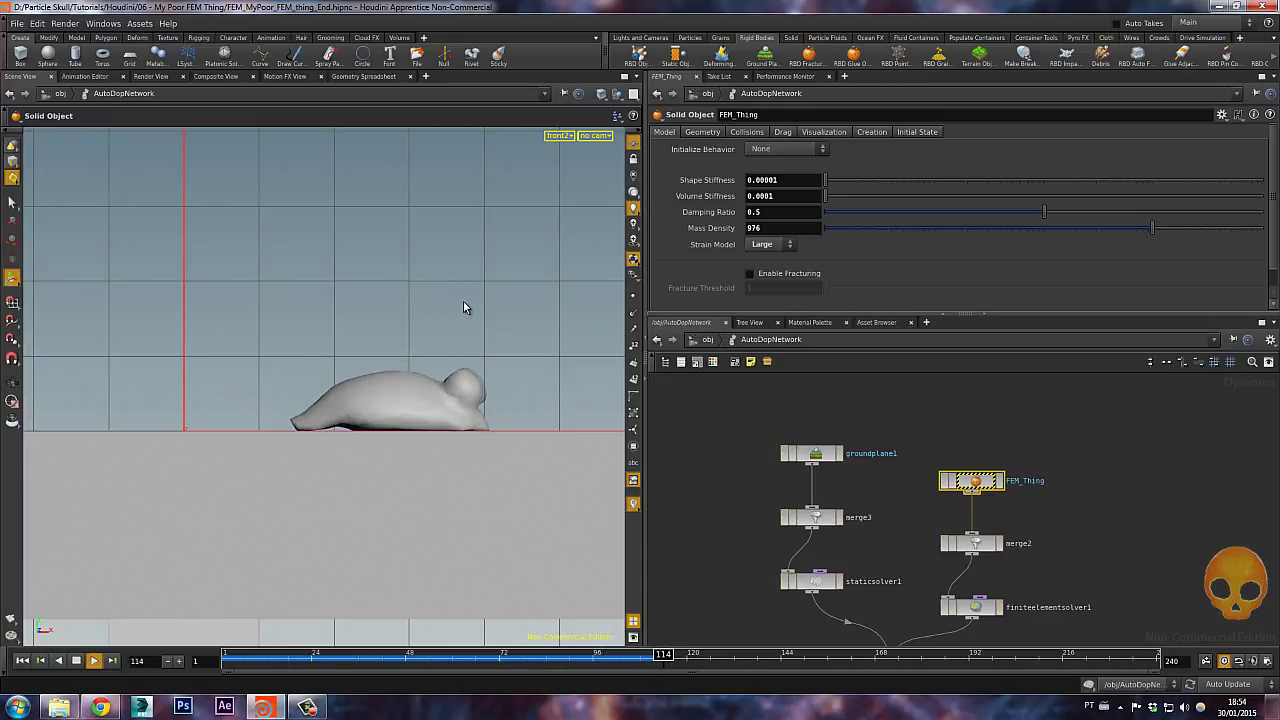
{"action": "key", "text": "space+1"}
{"action": "key", "text": "Escape"}
{"action": "key", "text": "ctrl+Up"}
At the object level, hide groundplane_object1 and display the box_object1 staircase.
{"action": "right_click_drag", "start_coordinate": [385, 314], "coordinate": [353, 466], "text": "alt"}
{"action": "middle_click_drag", "start_coordinate": [374, 297], "coordinate": [347, 339], "text": "alt"}
{"action": "left_click_drag", "start_coordinate": [347, 339], "coordinate": [360, 344], "text": "alt"}
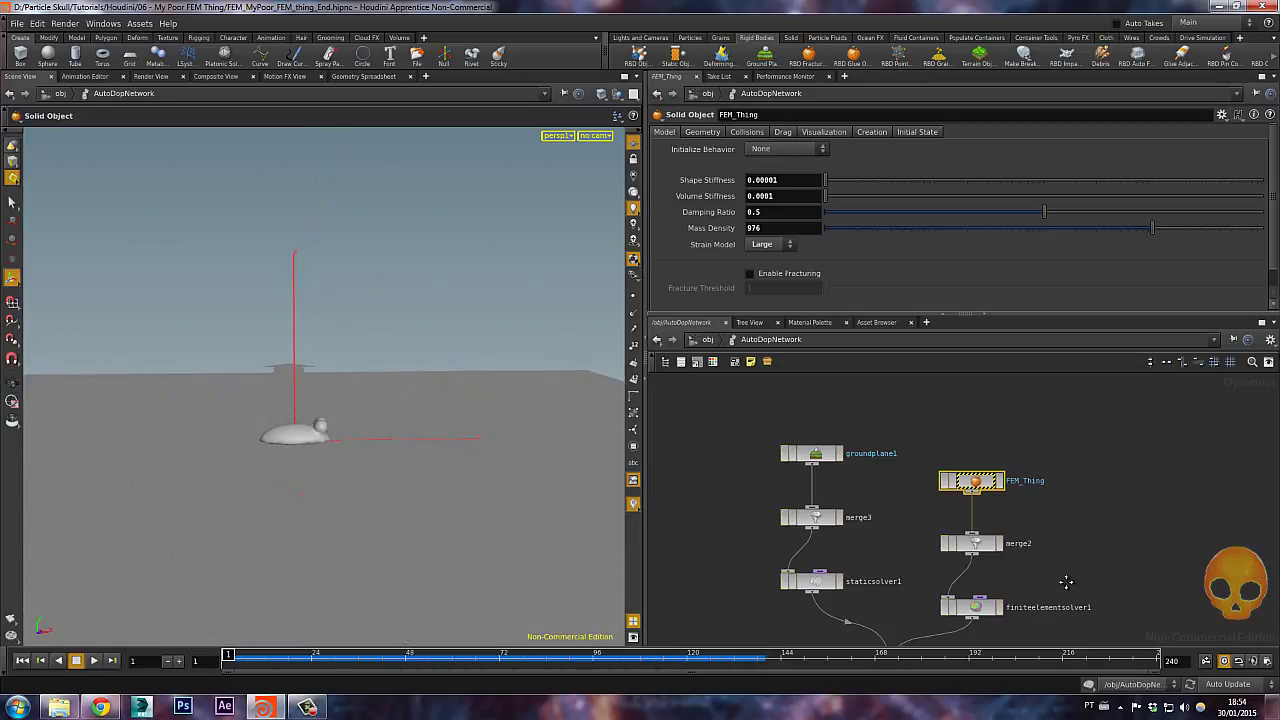
{"action": "left_click", "coordinate": [690, 341]}
{"action": "scroll", "coordinate": [967, 527], "scroll_direction": "up", "scroll_amount": 3}
{"action": "middle_click_drag", "start_coordinate": [1167, 587], "coordinate": [1104, 547]}
{"action": "left_click", "coordinate": [1085, 566]}
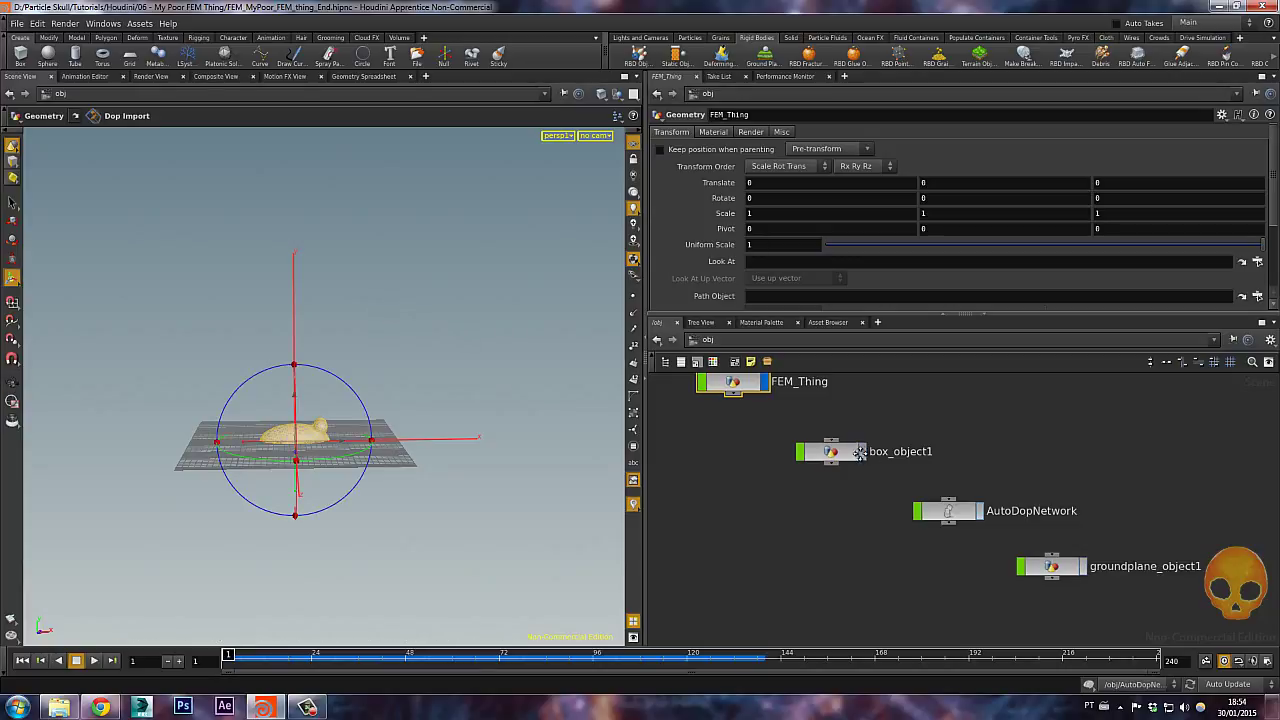
{"action": "left_click", "coordinate": [861, 452]}
{"action": "left_click", "coordinate": [831, 452]}
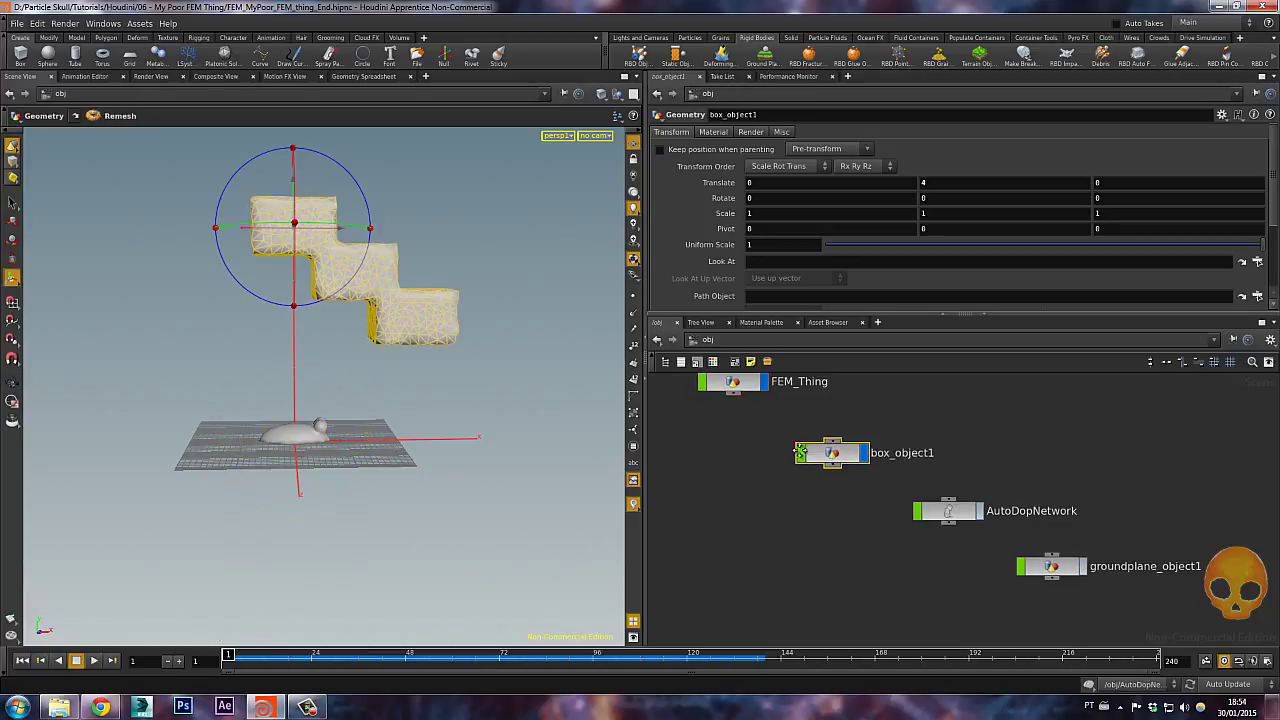
Move FEM_Thing up onto the highest step of the staircase, at a Translate Y of 4.55227.
{"action": "middle_click_drag", "start_coordinate": [754, 467], "coordinate": [790, 569]}
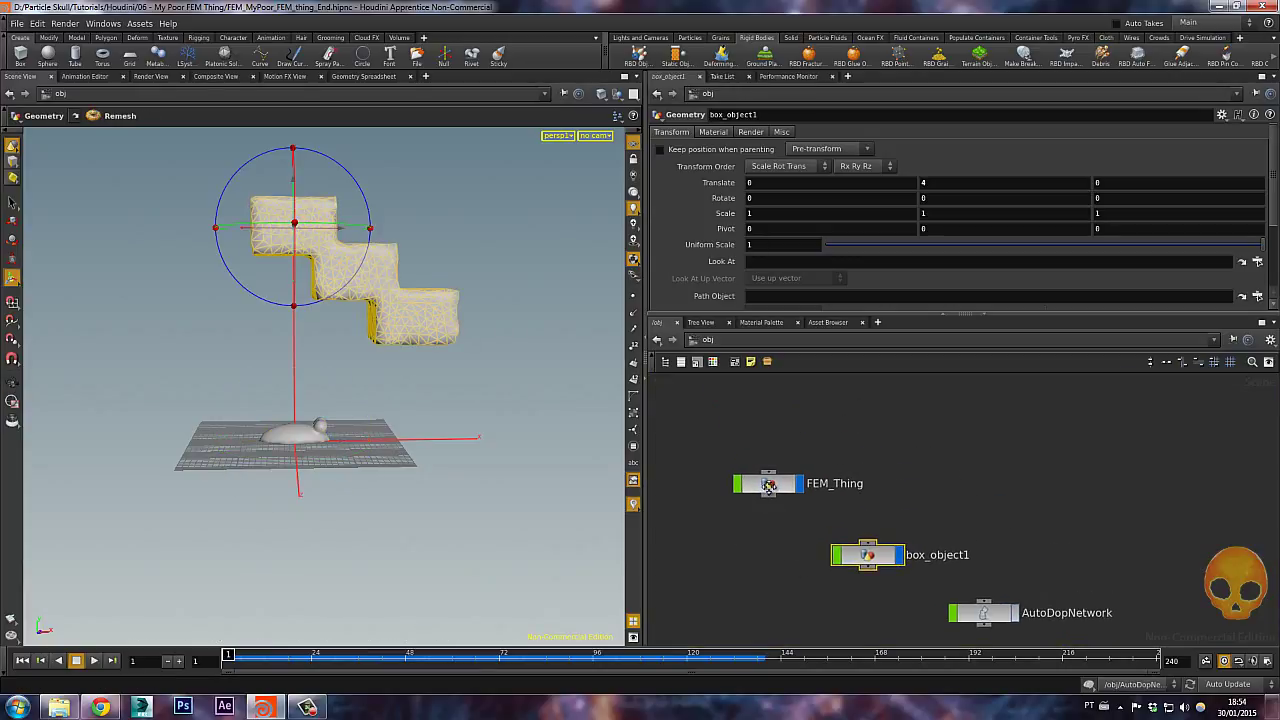
{"action": "left_click", "coordinate": [768, 485]}
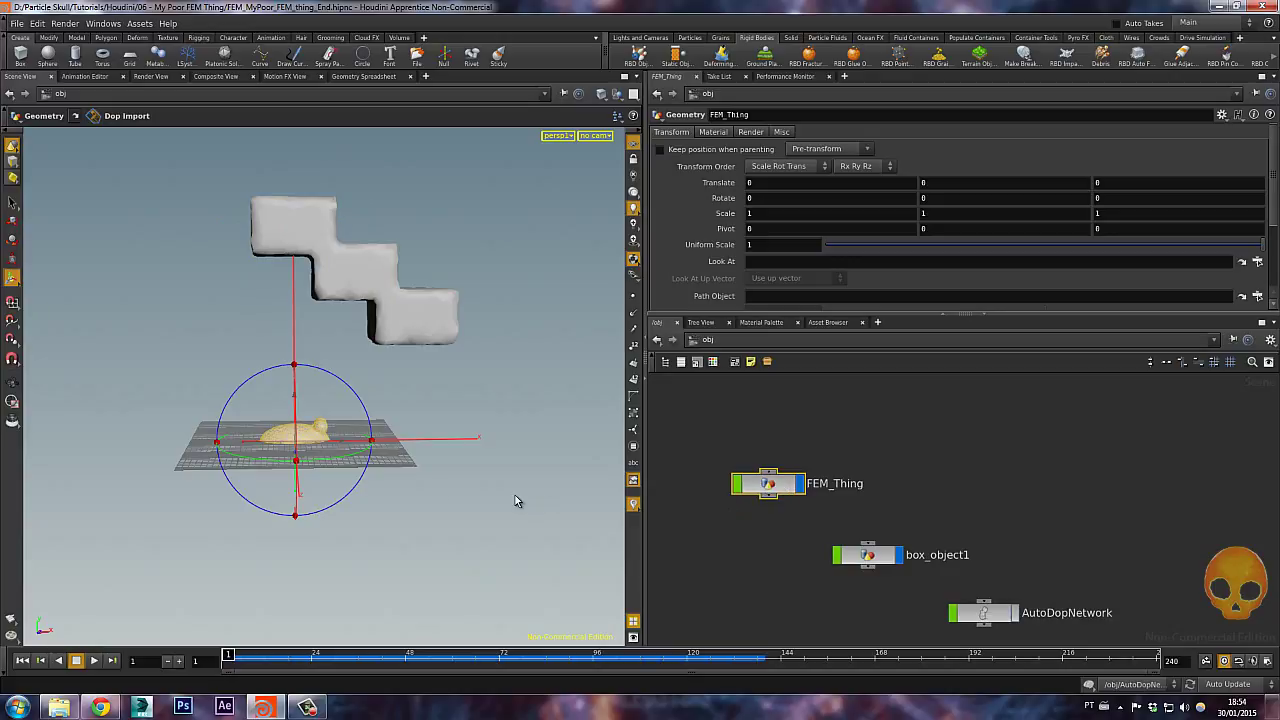
{"action": "key", "text": "t"}
{"action": "middle_click_drag", "start_coordinate": [454, 418], "coordinate": [453, 153]}
{"action": "middle_click_drag", "start_coordinate": [419, 256], "coordinate": [389, 397], "text": "alt"}
{"action": "right_click_drag", "start_coordinate": [389, 397], "coordinate": [291, 249], "text": "alt"}
{"action": "middle_click_drag", "start_coordinate": [337, 285], "coordinate": [385, 342], "text": "alt"}
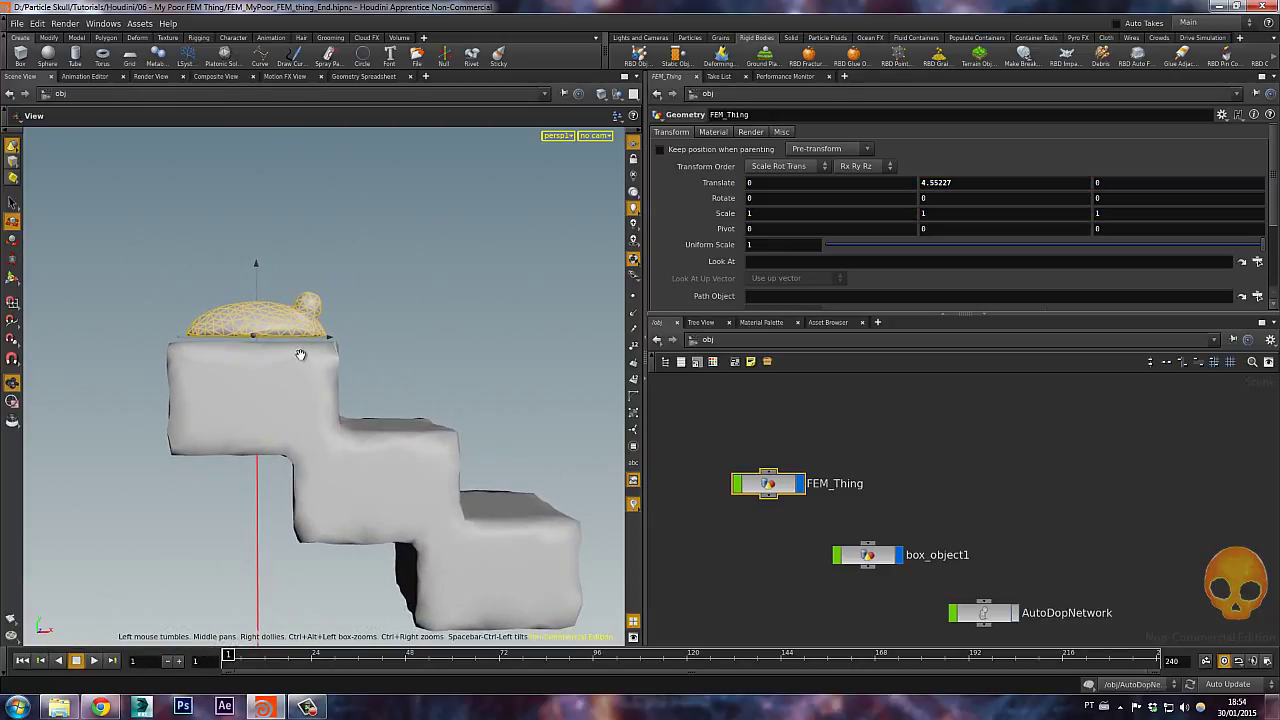
{"action": "scroll", "coordinate": [375, 360], "scroll_direction": "down", "scroll_amount": 5}
{"action": "left_click_drag", "start_coordinate": [383, 370], "coordinate": [360, 297]}
{"action": "key", "text": "t"}
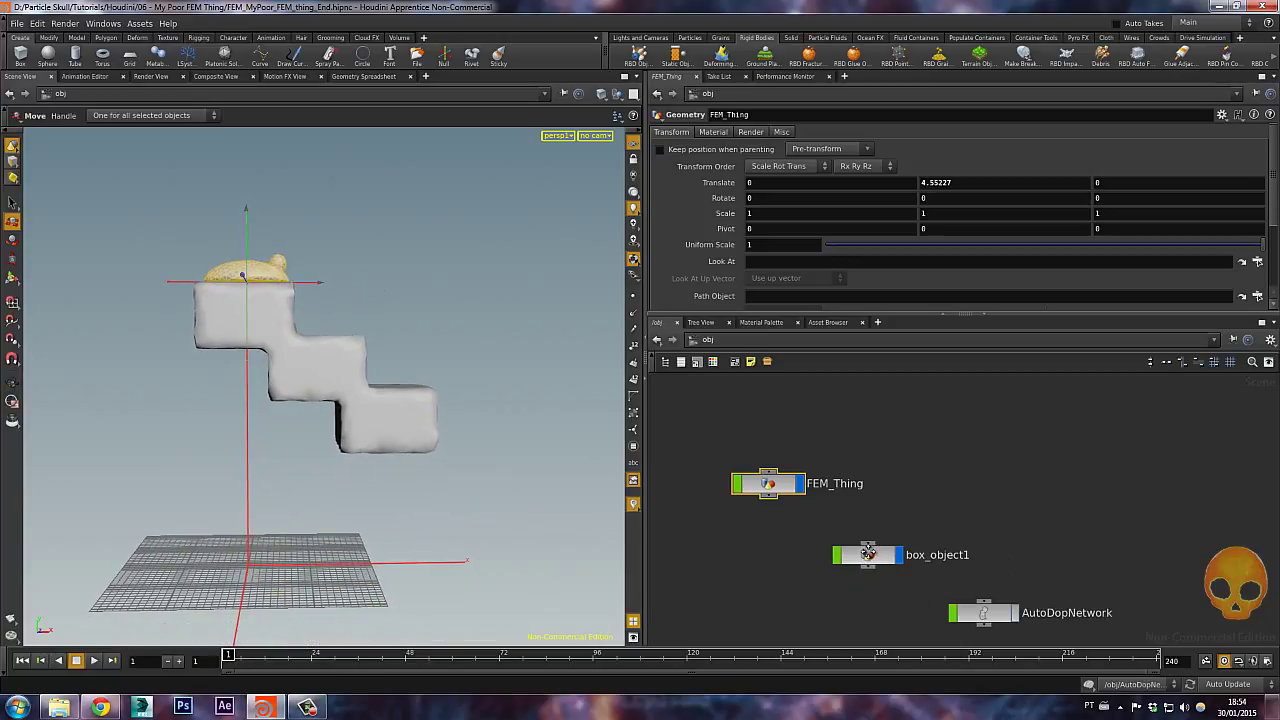
Add box_object1 to the solid simulation as a rigid static collider and lay out the AutoDopNetwork nodes.
{"action": "left_click", "coordinate": [869, 555]}
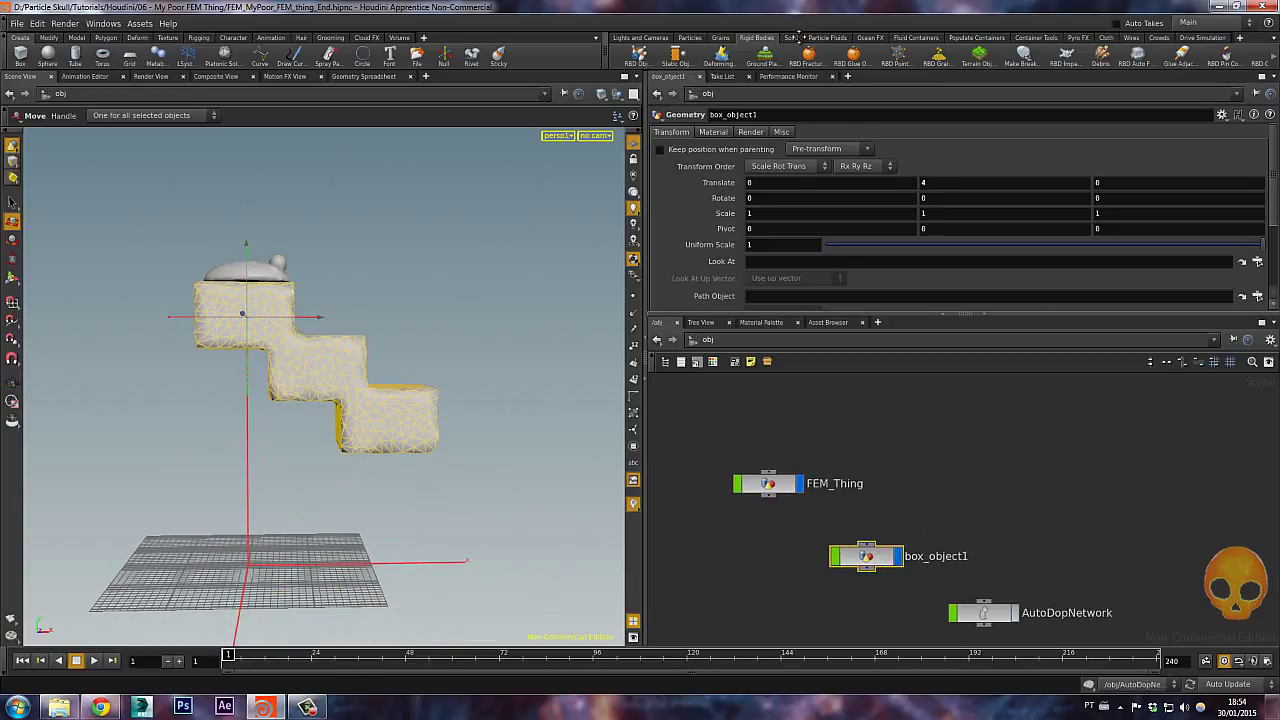
{"action": "left_click", "coordinate": [797, 38]}
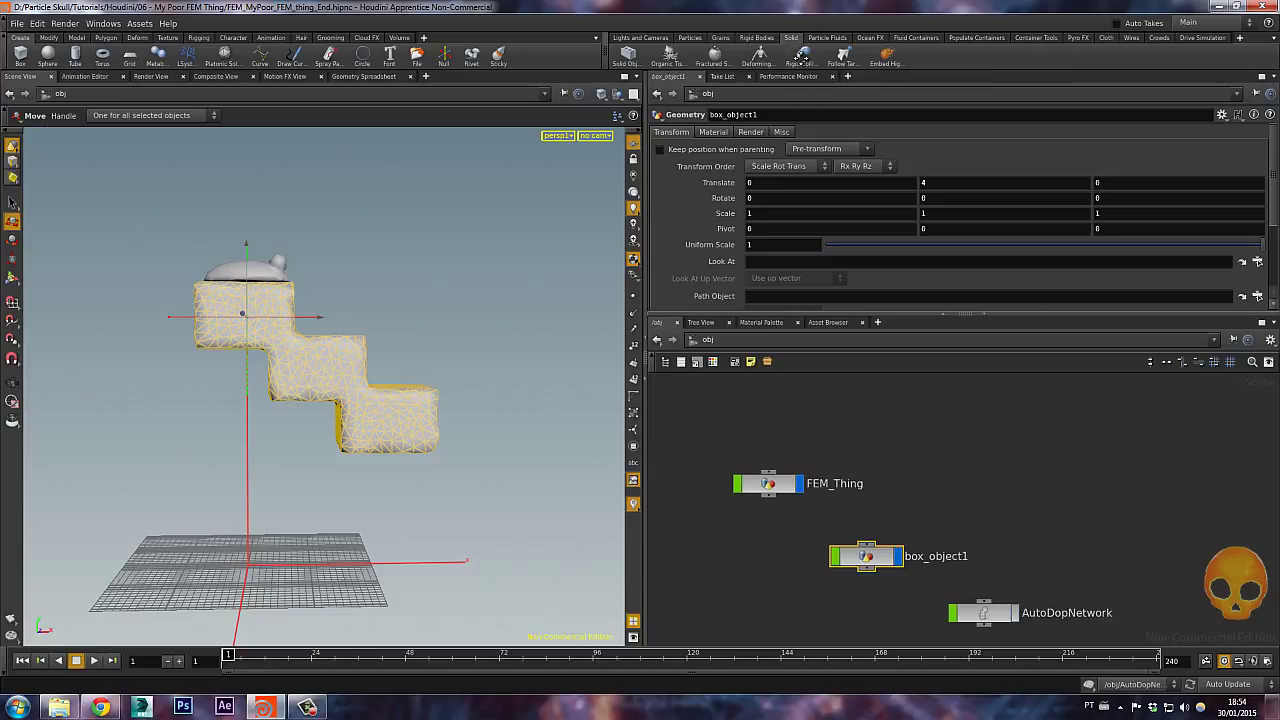
{"action": "left_click", "coordinate": [803, 55]}
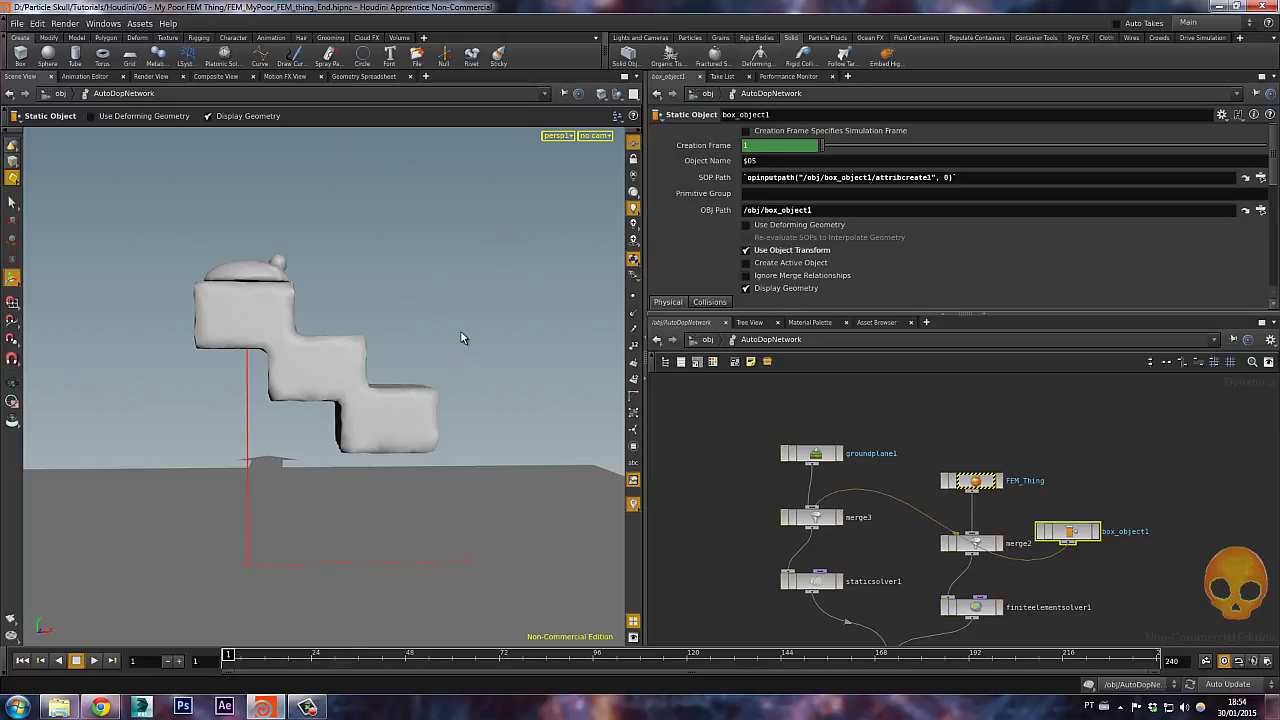
{"action": "key", "text": "l"}
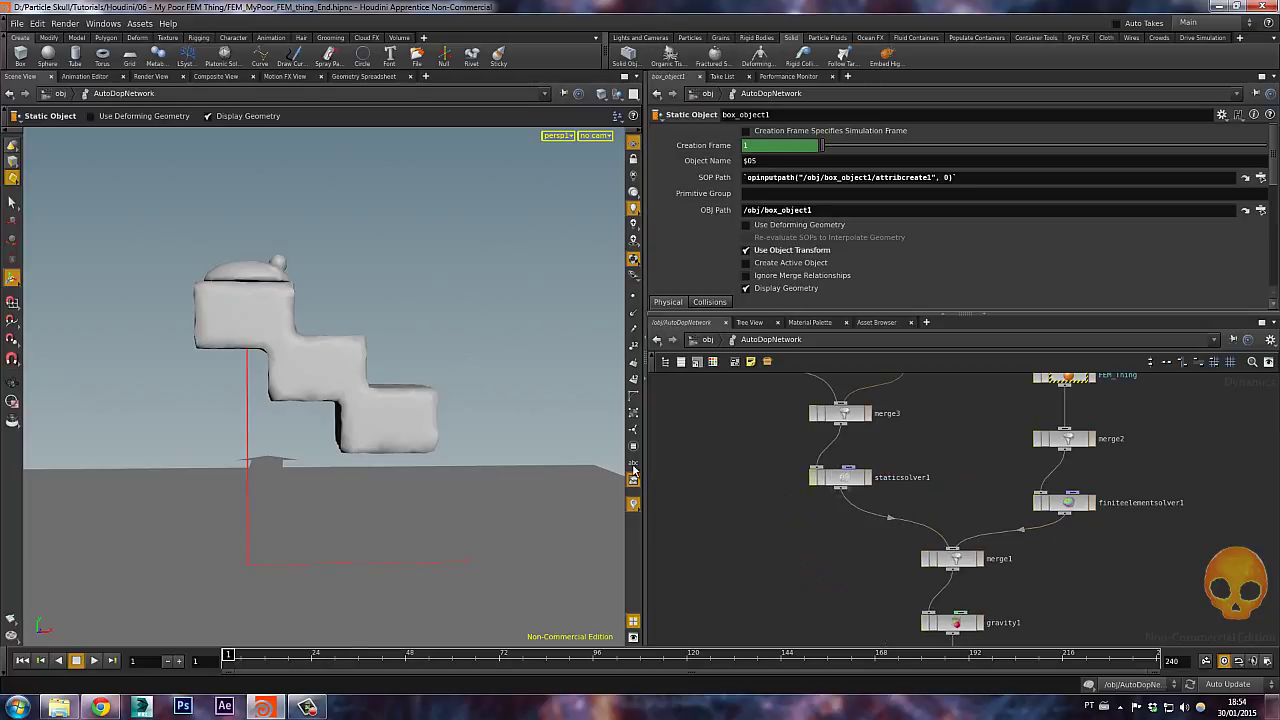
Play the simulation and orbit the view to watch the creature travel down the staircase to the ground.
{"action": "key", "text": "Up"}
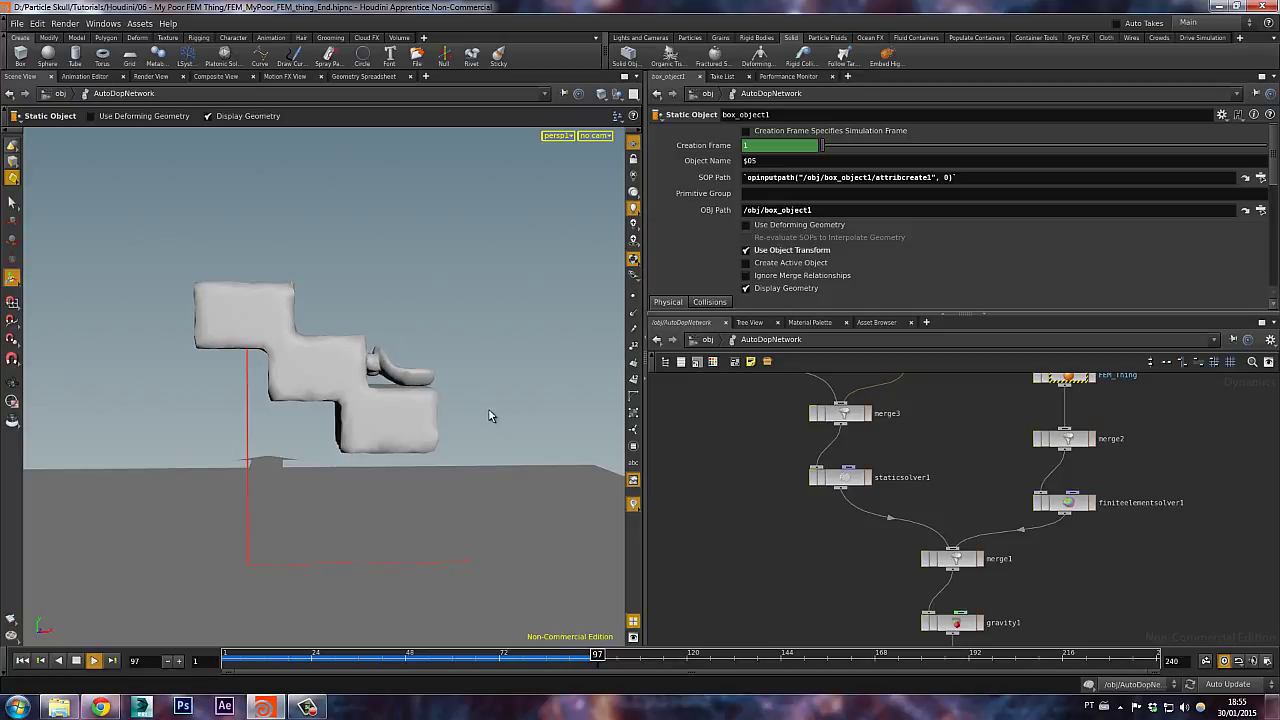
{"action": "key", "text": "Escape"}
{"action": "left_click_drag", "start_coordinate": [431, 354], "coordinate": [446, 410]}
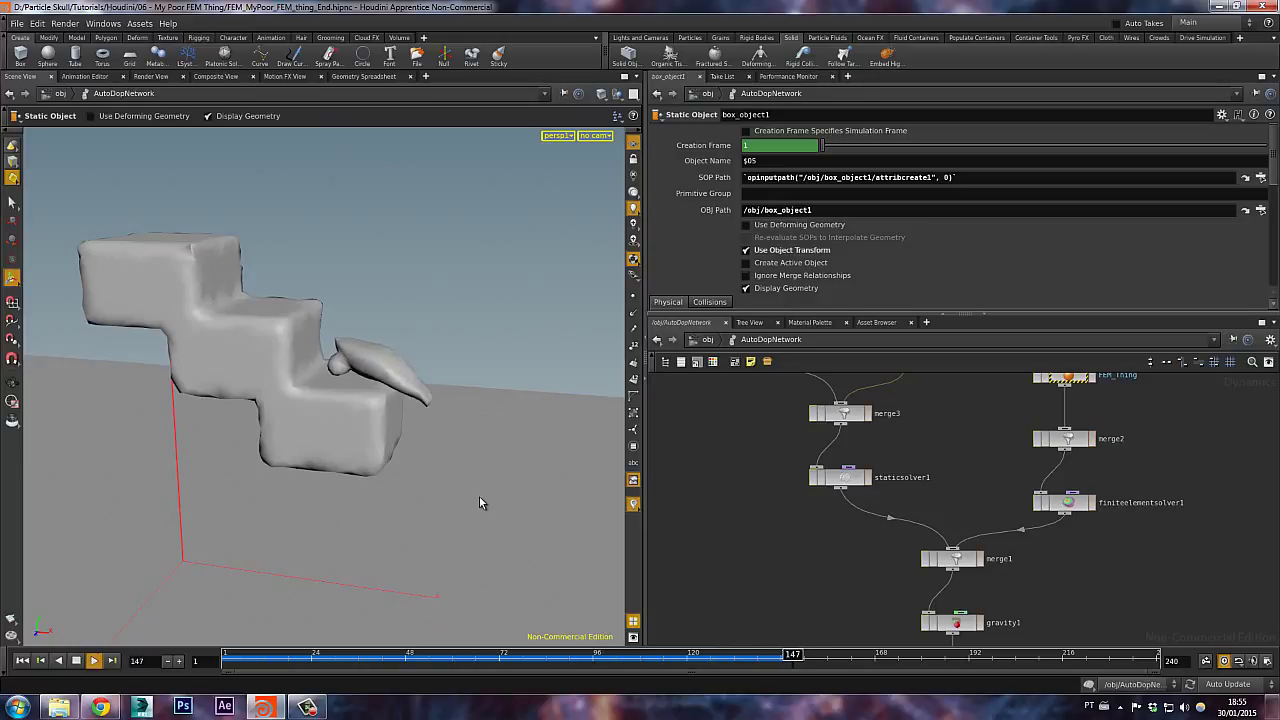
{"action": "key", "text": "Escape"}
{"action": "left_click_drag", "start_coordinate": [477, 477], "coordinate": [533, 406]}
{"action": "key", "text": "Return"}
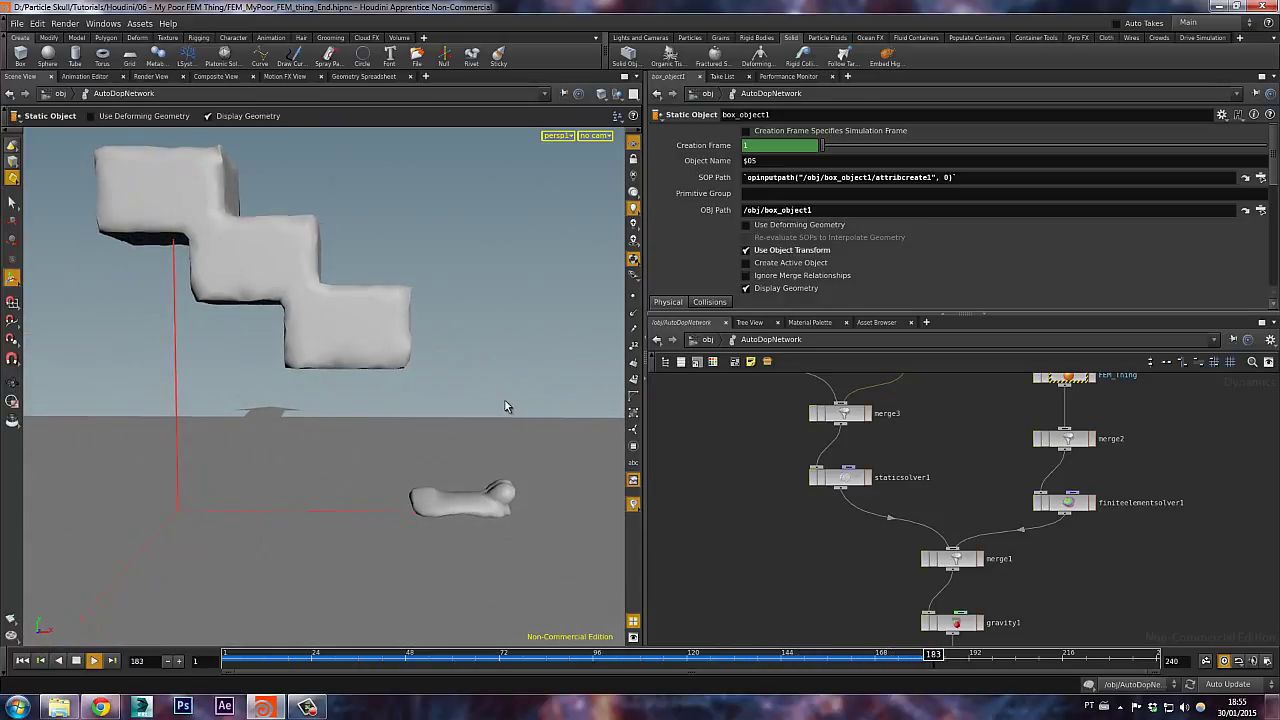